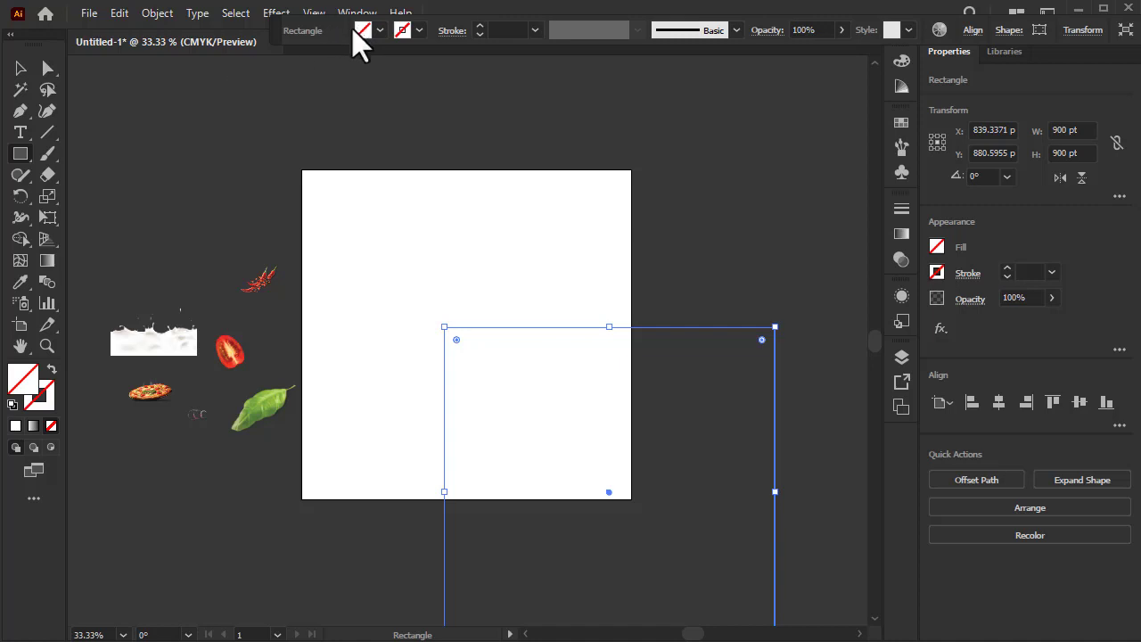
Fill the 900 pt square with white and centre it horizontally and vertically on the artboard.
click(357, 31)
click(235, 60)
click(222, 60)
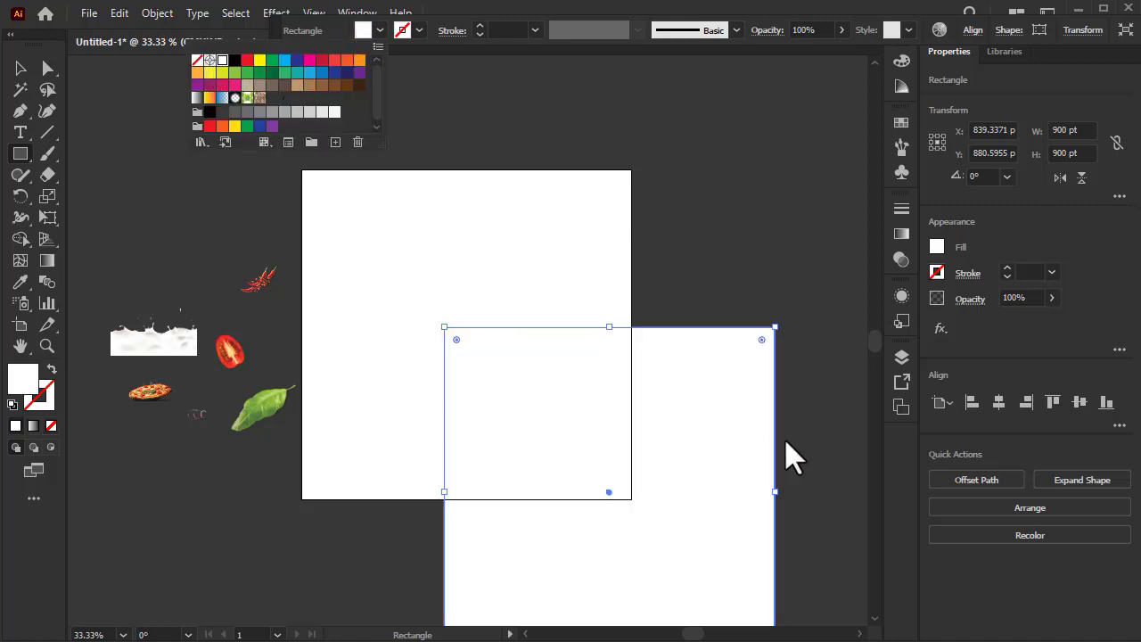
click(998, 402)
click(1078, 403)
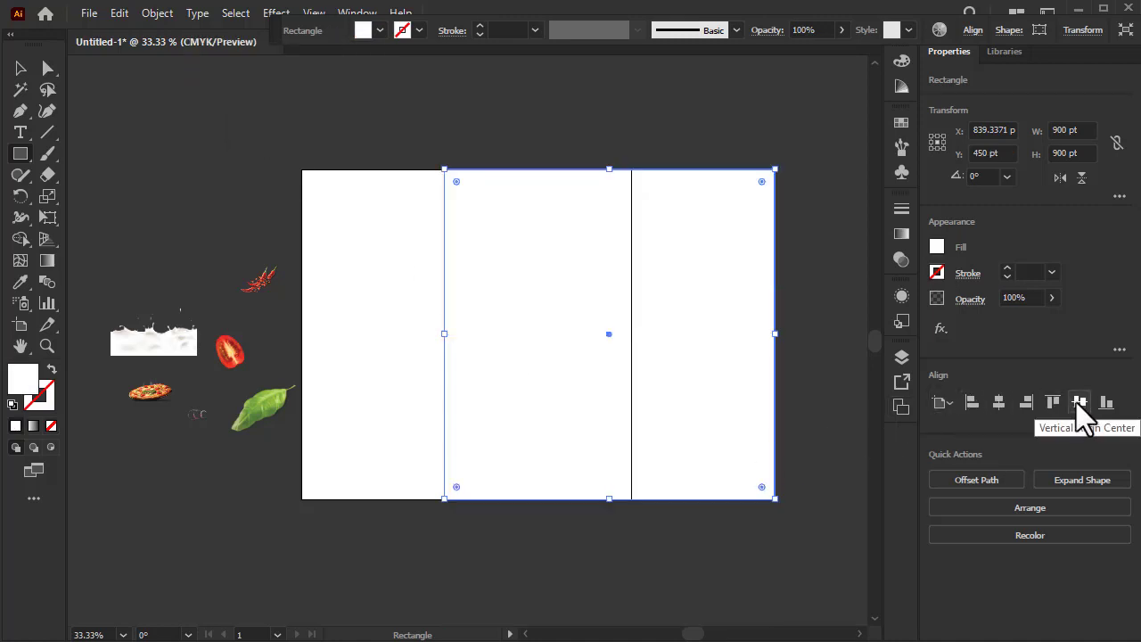
click(1001, 399)
key(v)
right_click(486, 352)
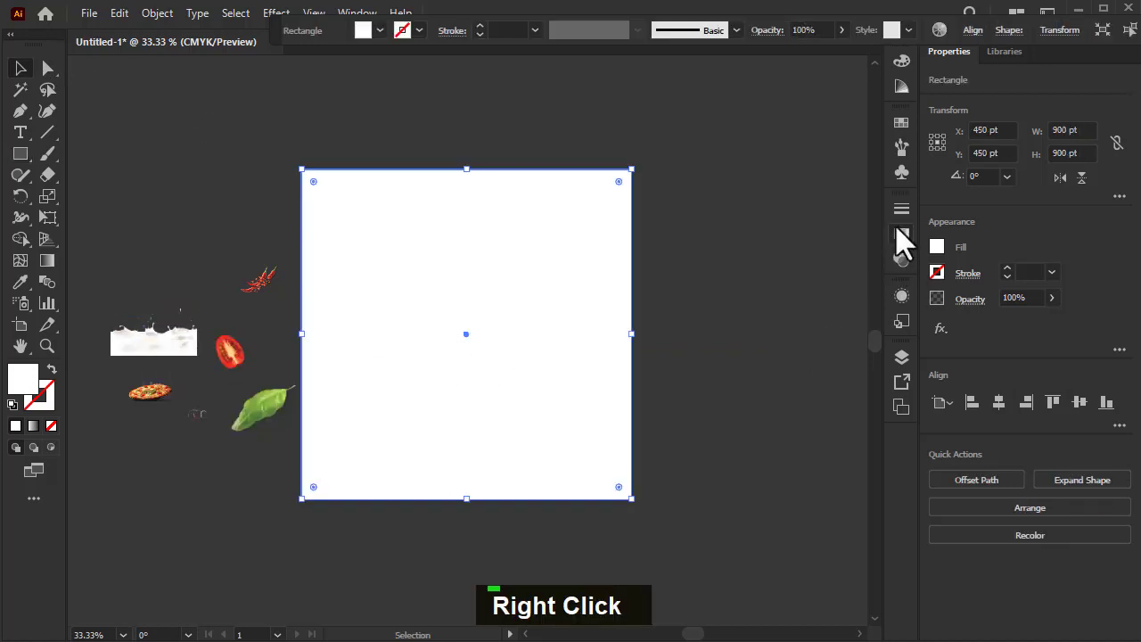
Apply a radial gradient to the background square and set its inner colour stop to CMYK Green.
click(901, 235)
click(787, 231)
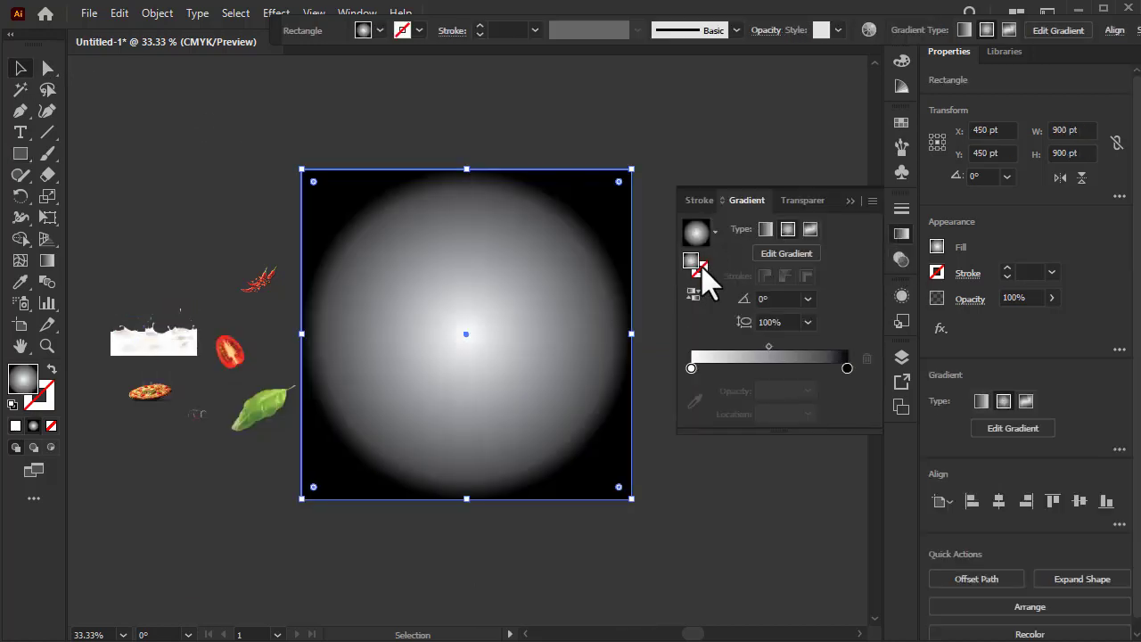
double_click(690, 368)
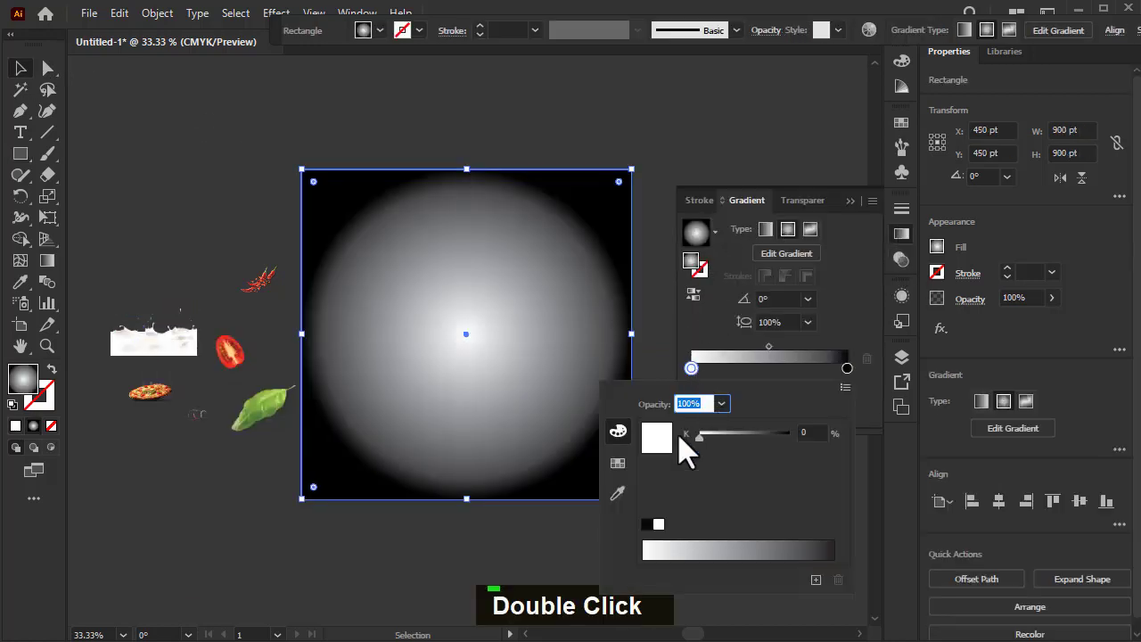
click(617, 463)
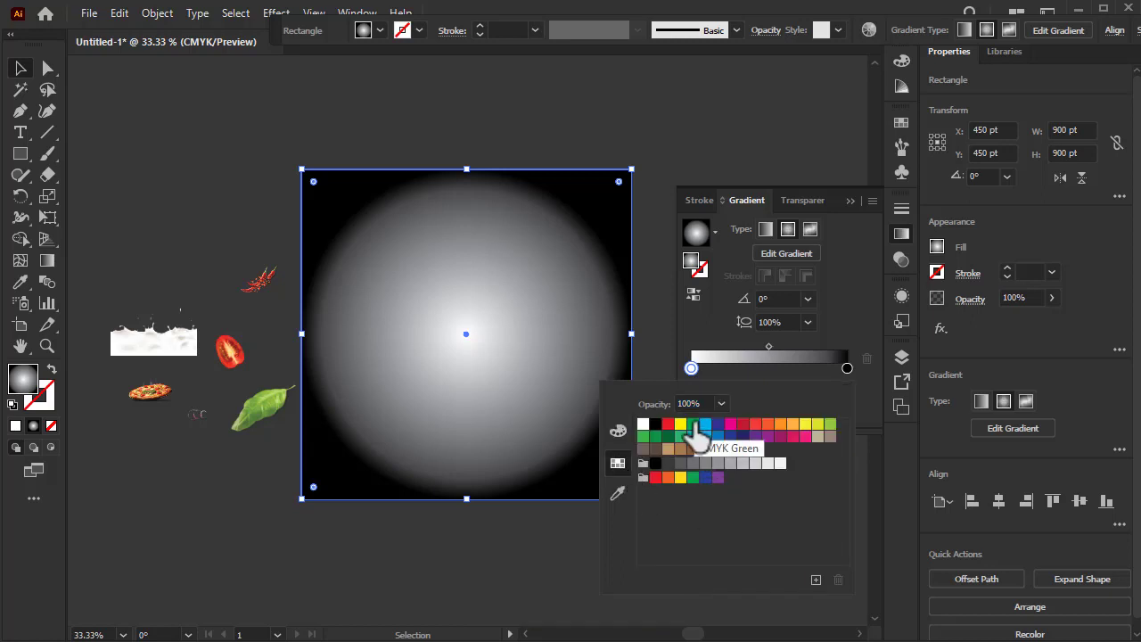
click(692, 425)
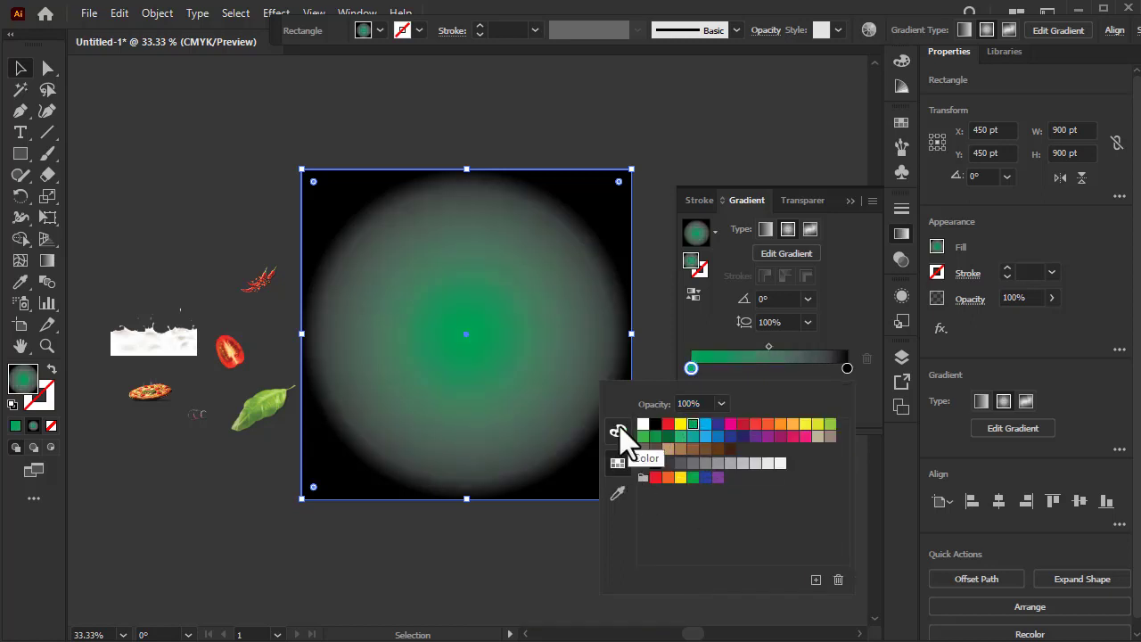
Set the gradient's outer colour stop to dark green with C=90, M=30, Y=95, K=67.
double_click(847, 368)
click(669, 436)
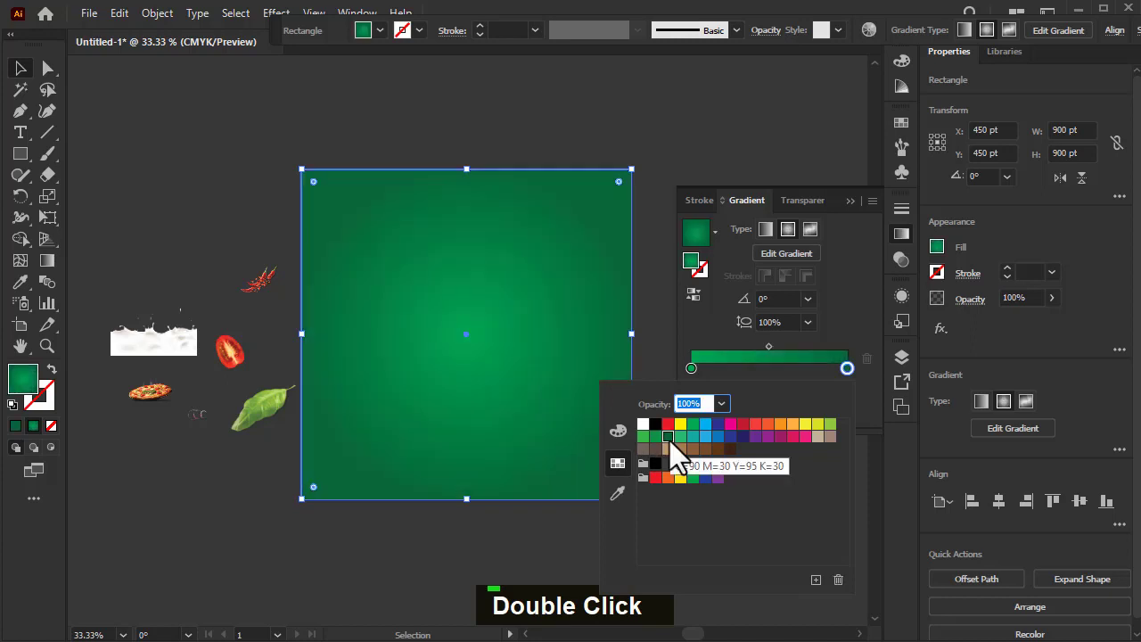
click(618, 431)
drag(735, 501, 763, 503)
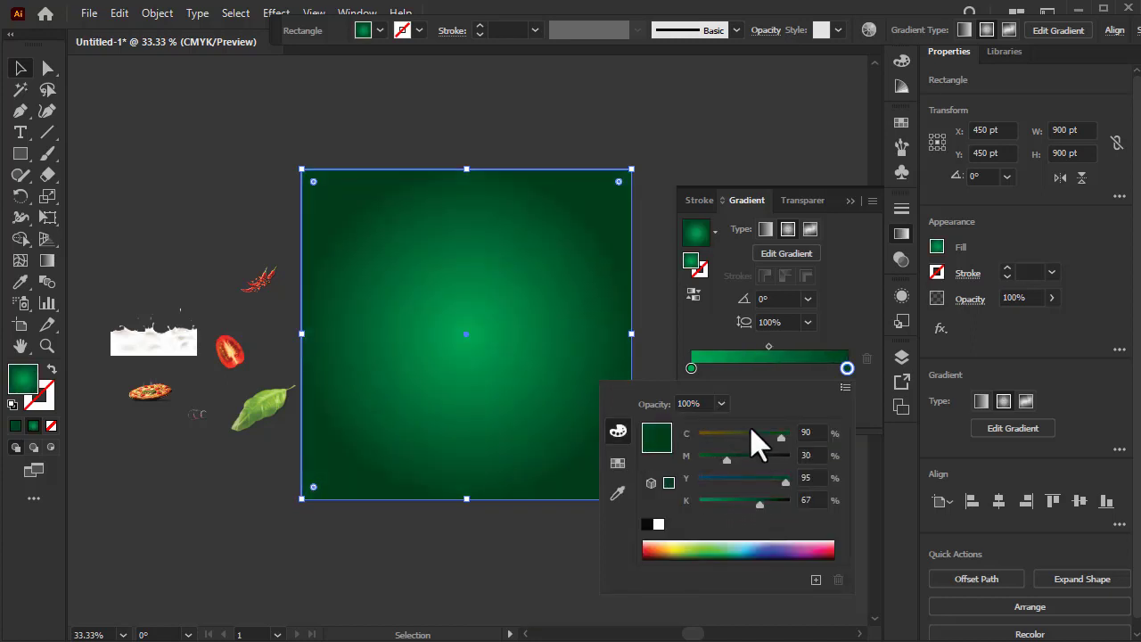
Darken the gradient's inner colour stop by raising its black value to 55%.
double_click(691, 368)
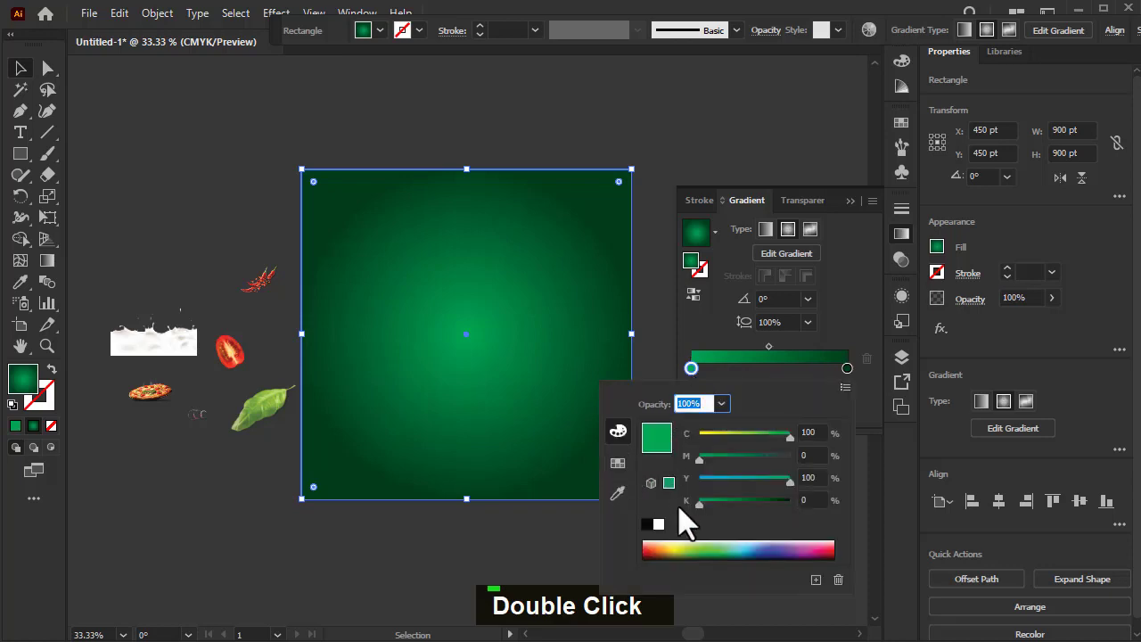
drag(699, 502, 749, 505)
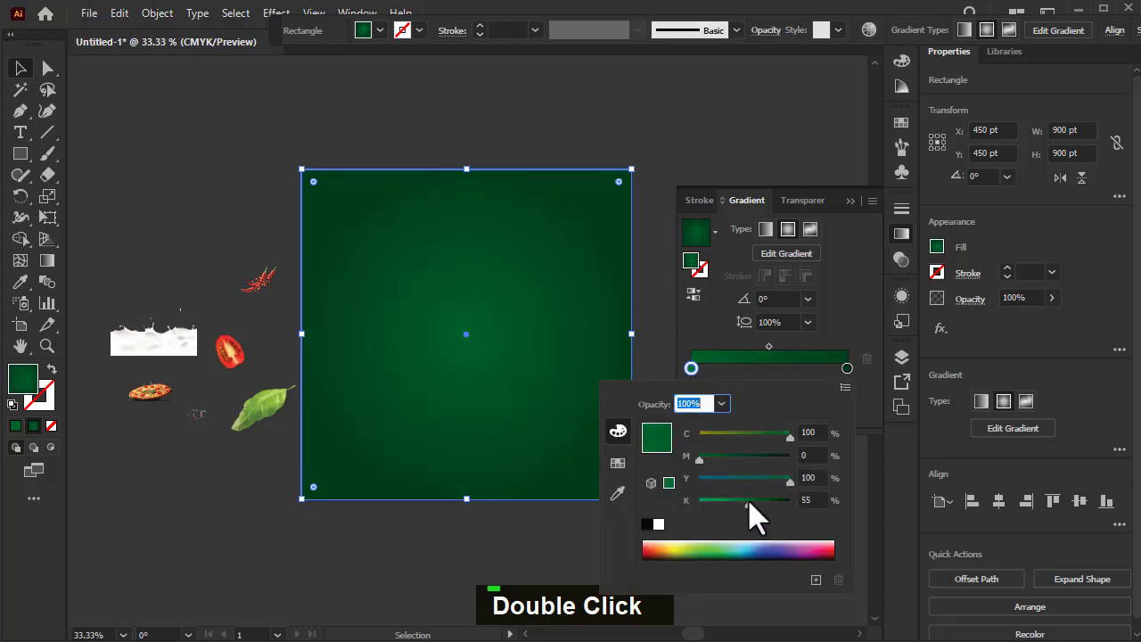
click(850, 202)
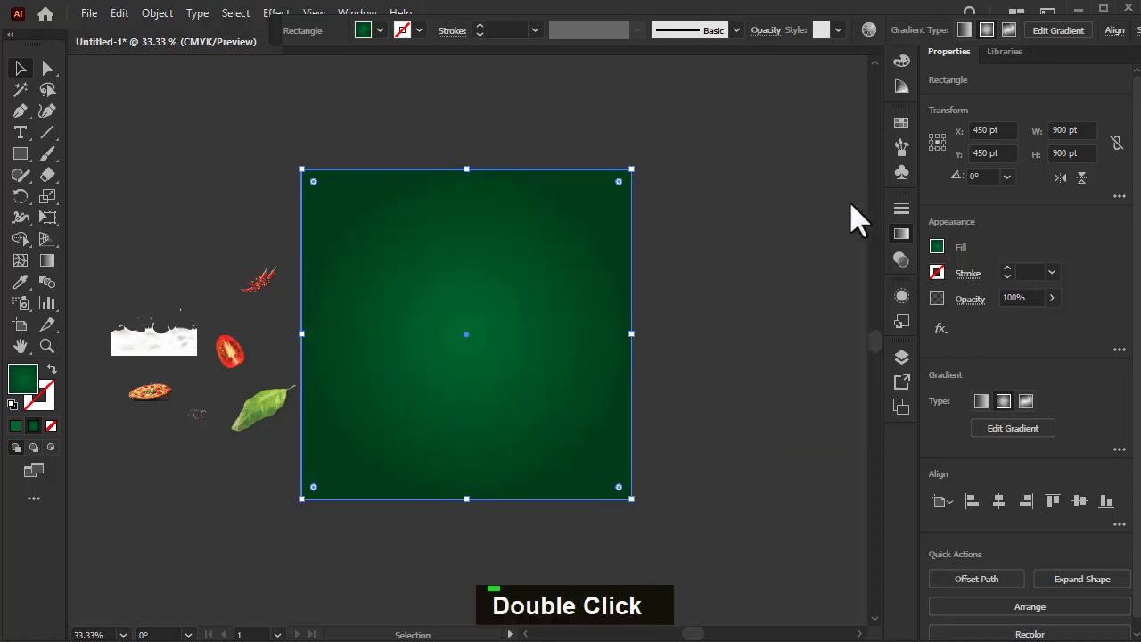
Select all the ingredient images beside the artboard and bring them to the front.
click(200, 247)
drag(220, 350, 141, 476)
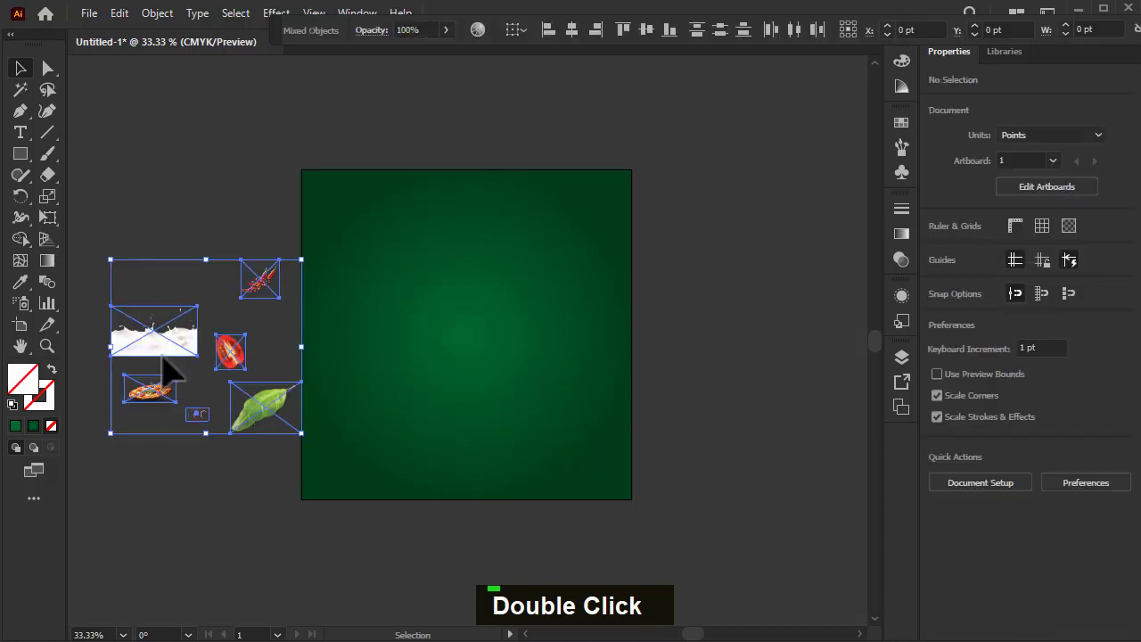
right_click(165, 393)
mouse_move(295, 273)
click(392, 265)
Place the milk splash along the artboard's bottom edge, scale it to 900 pt wide and reduce its height slightly.
double_click(143, 365)
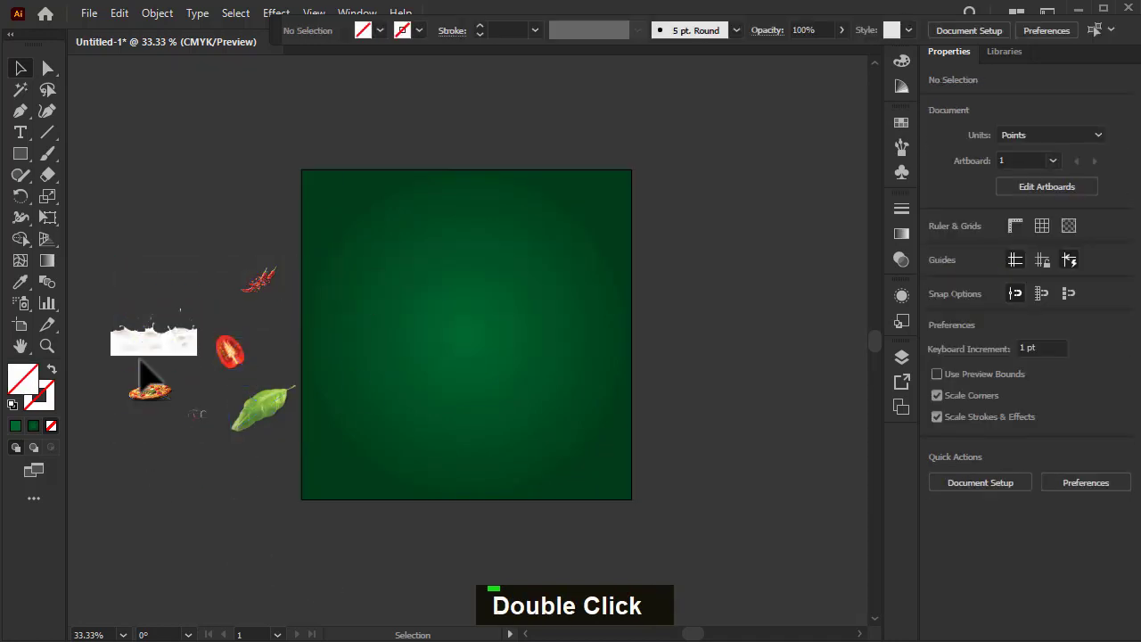
right_click(143, 332)
key(Escape)
drag(117, 346, 306, 485)
drag(388, 446, 752, 318)
scroll(692, 311, up, 2)
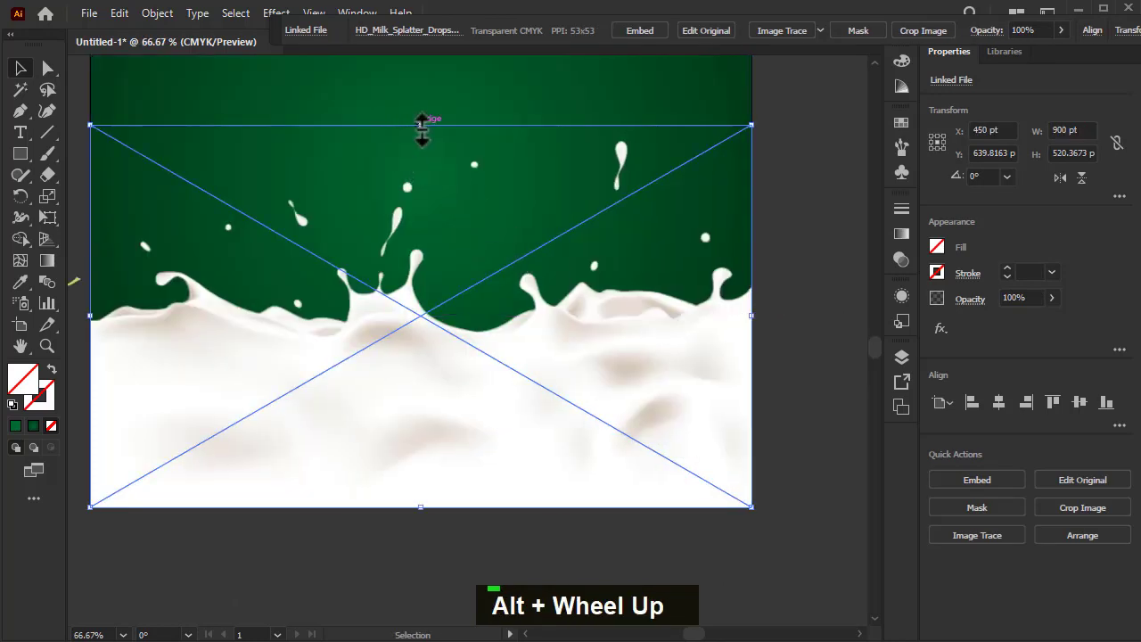
drag(421, 129, 422, 147)
scroll(377, 472, down, 3)
click(374, 486)
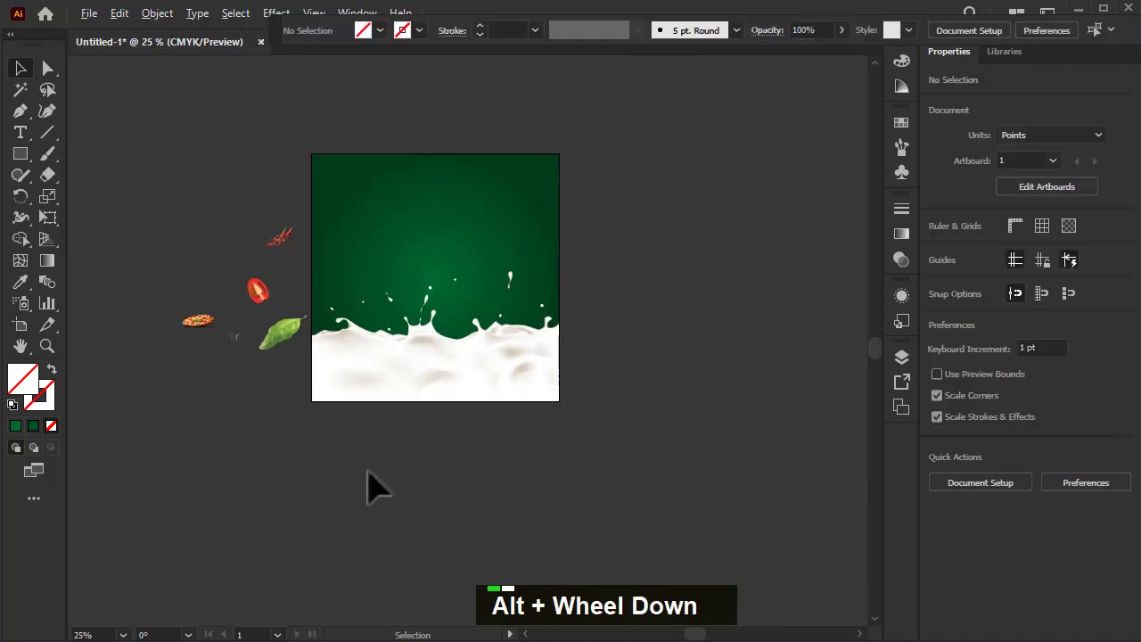
Place the pizza image over the milk, enlarge it to about 845 pt wide and centre it horizontally on the artboard.
right_click(194, 319)
click(194, 319)
drag(194, 319, 524, 261)
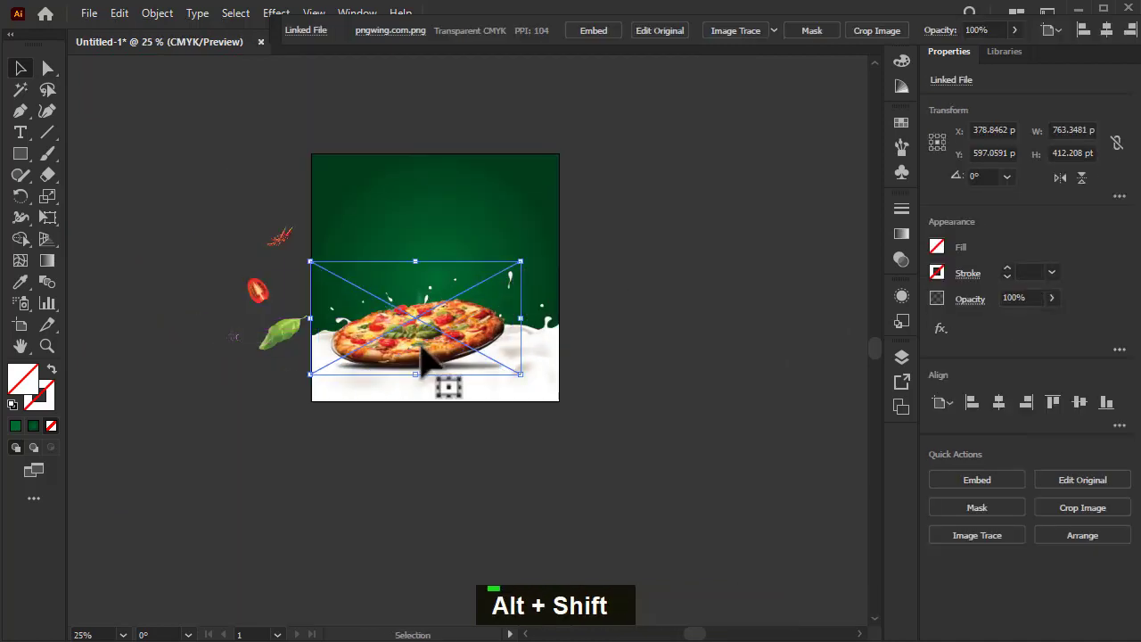
drag(421, 352, 454, 339)
scroll(455, 339, up, 1)
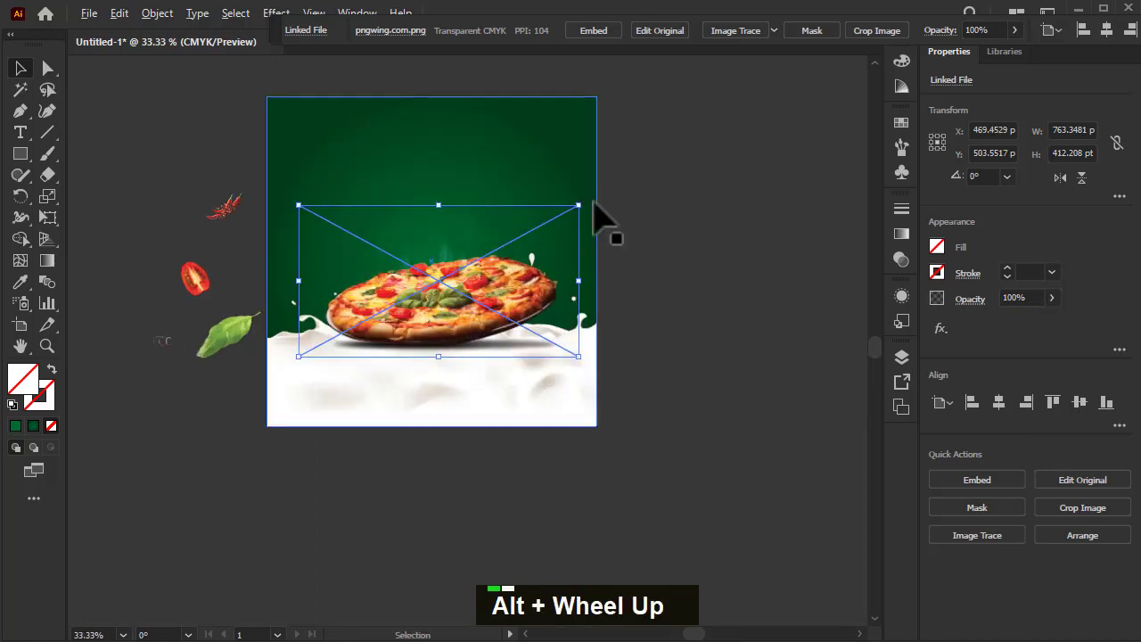
drag(579, 205, 599, 198)
drag(522, 268, 500, 287)
click(611, 453)
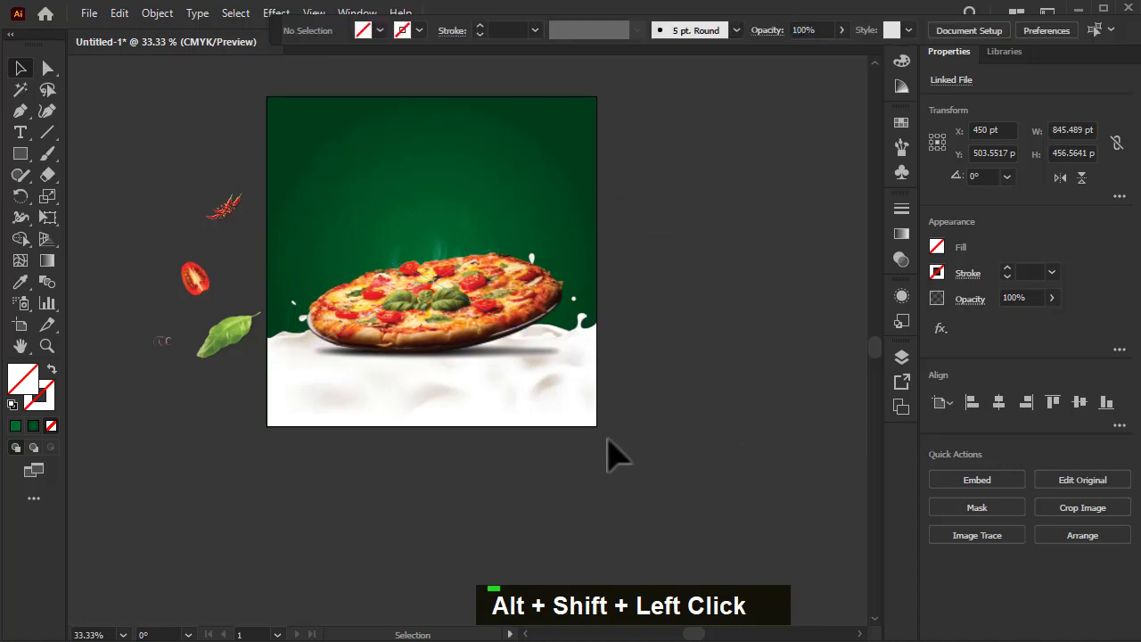
Place the onion rings below the pizza, rotated to about 323° and about 159 pt wide, and copy them above the pizza's left side.
scroll(337, 533, down, 1)
scroll(223, 414, up, 1)
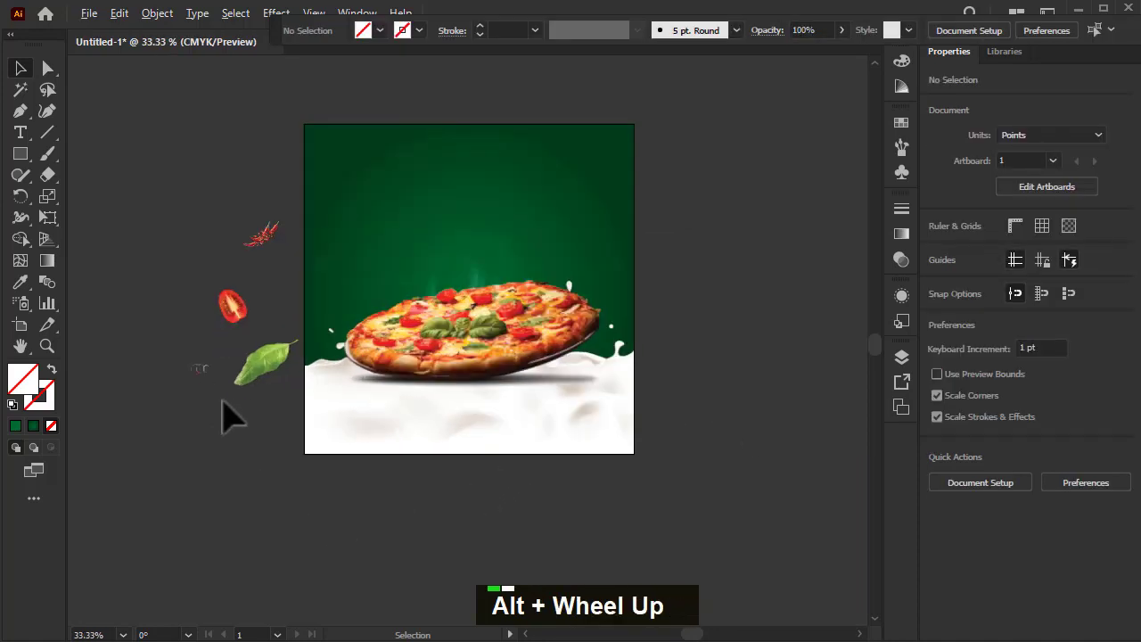
drag(191, 372, 554, 407)
scroll(553, 406, up, 2)
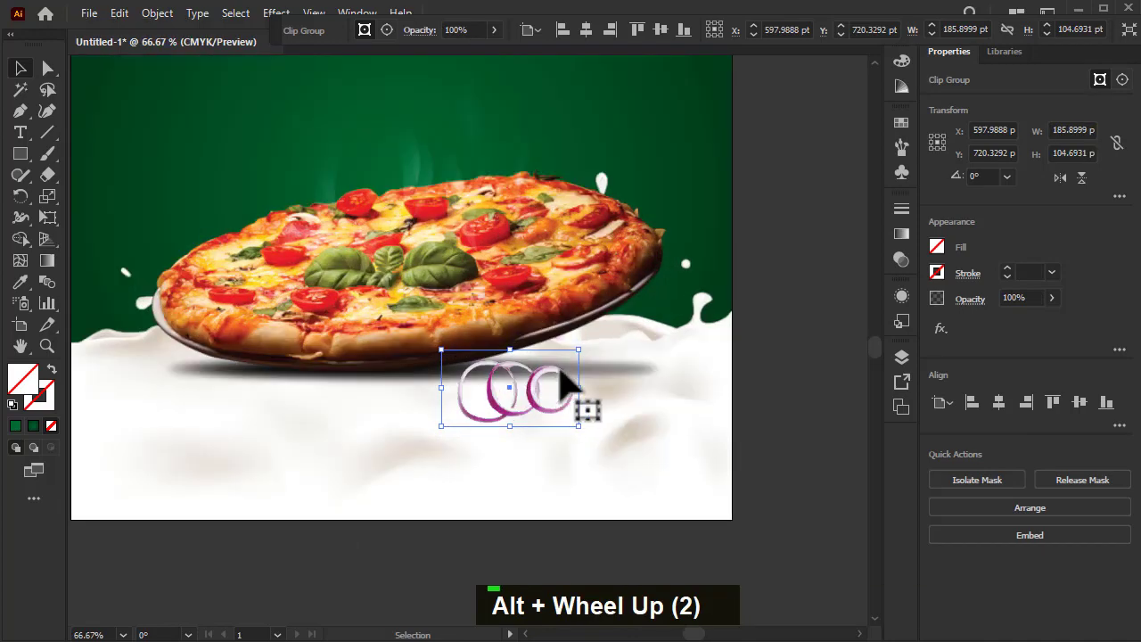
drag(590, 351, 453, 434)
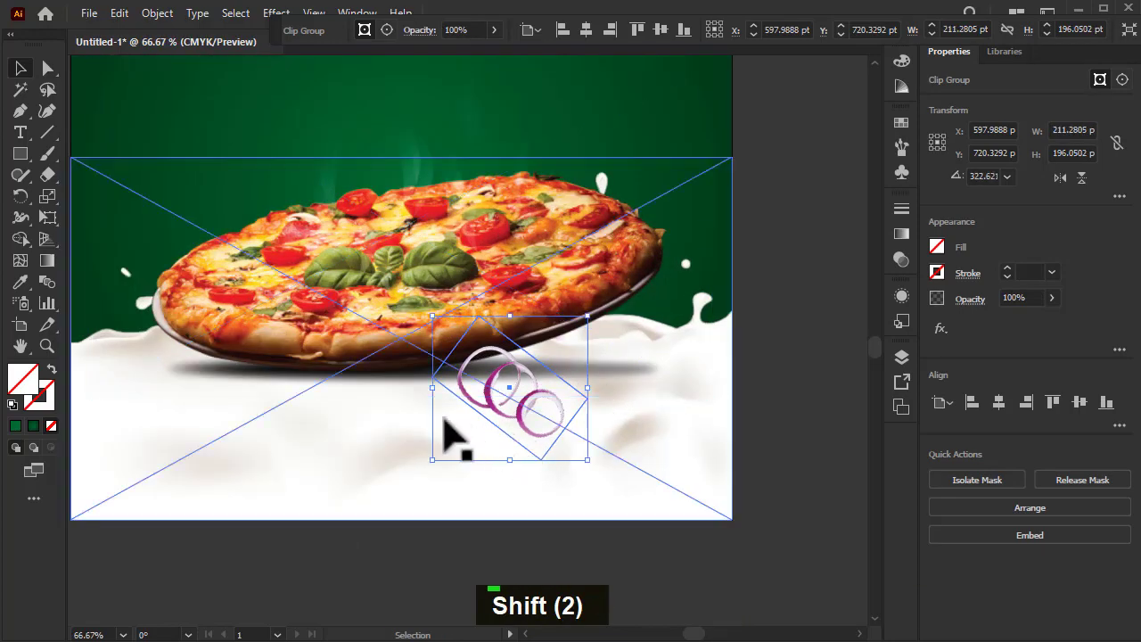
scroll(412, 437, up, 2)
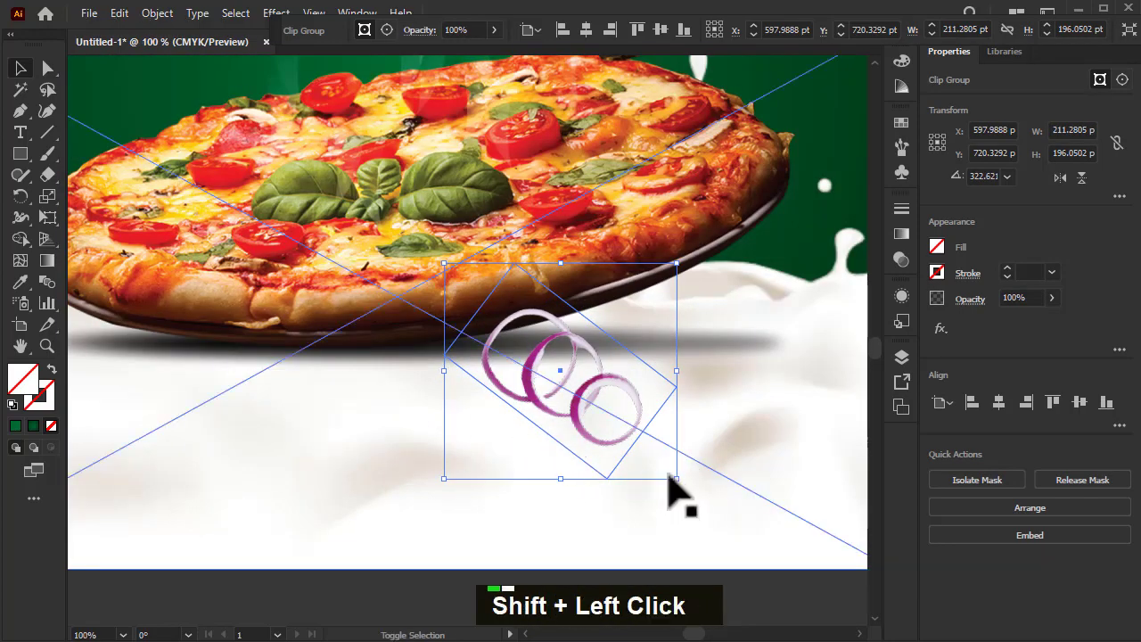
drag(670, 481, 615, 441)
drag(522, 383, 417, 233)
Enlarge the chilli image to about 189 pt, rotate it to about 345° and move it to the milk's right edge.
scroll(659, 476, down, 2)
scroll(191, 408, down, 1)
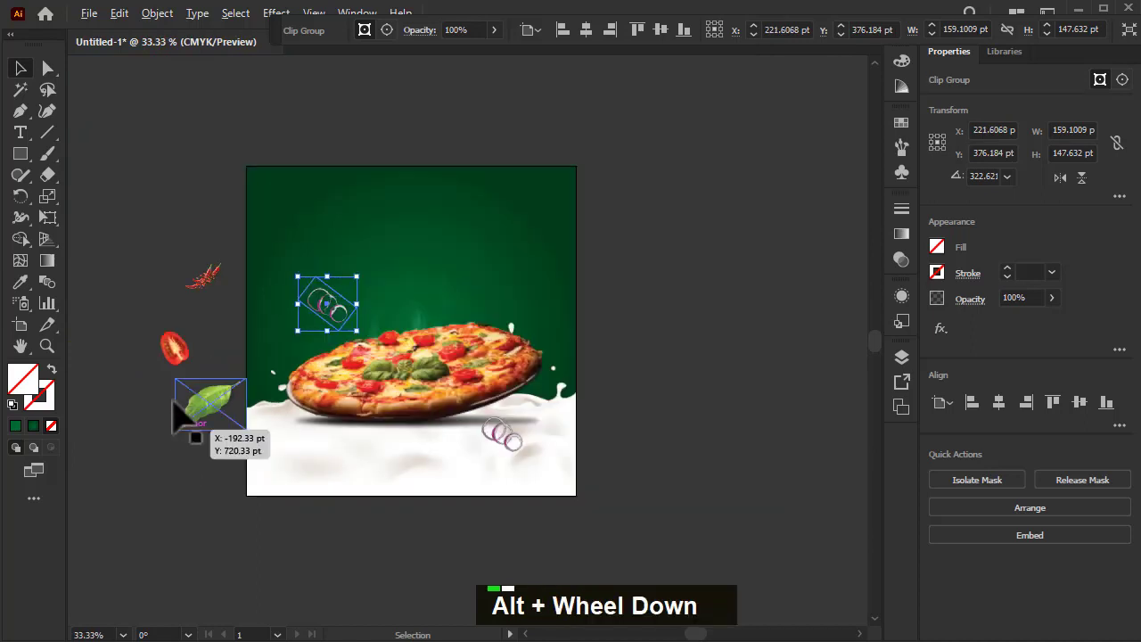
scroll(176, 352, up, 1)
click(230, 256)
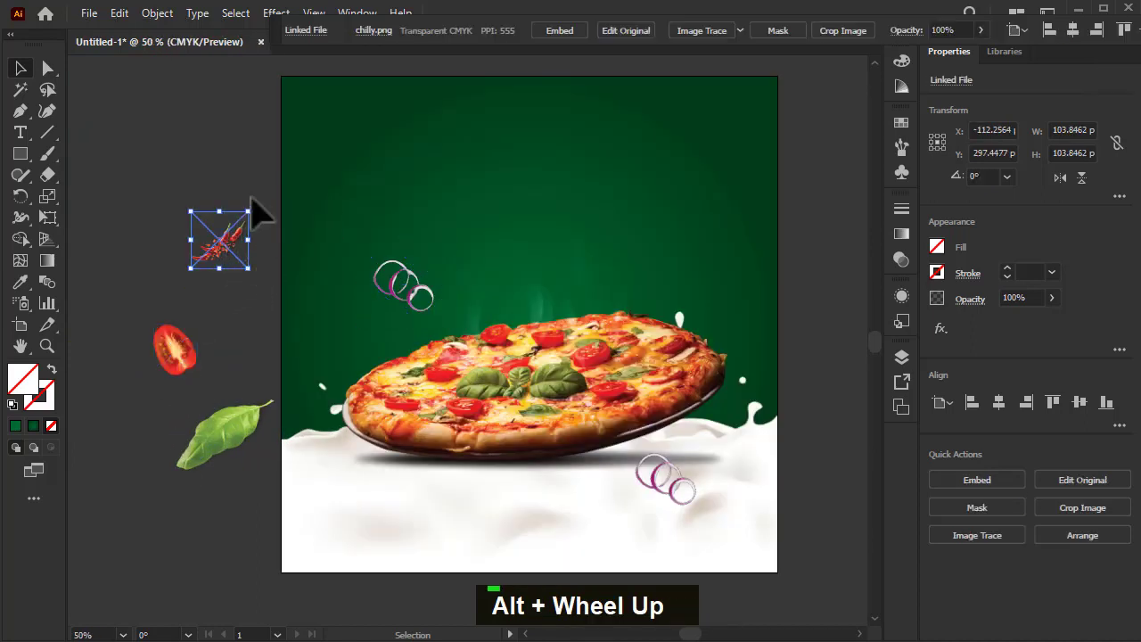
click(264, 225)
click(241, 247)
drag(262, 204, 755, 451)
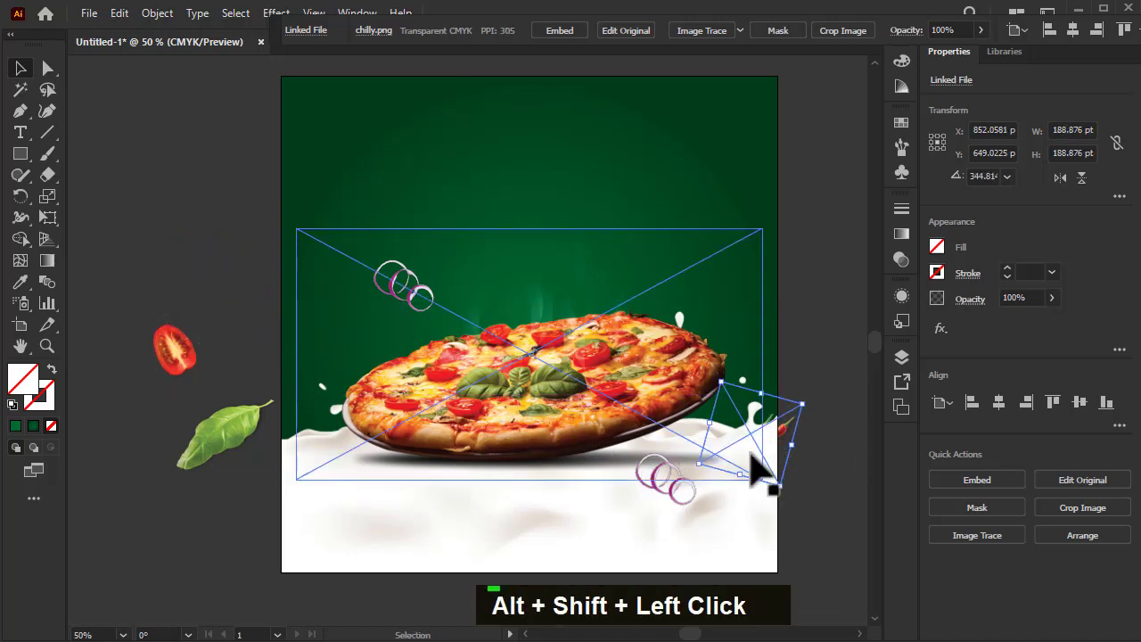
Bring the chilli image to the front and enlarge it to about 231 pt.
right_click(755, 450)
mouse_move(823, 342)
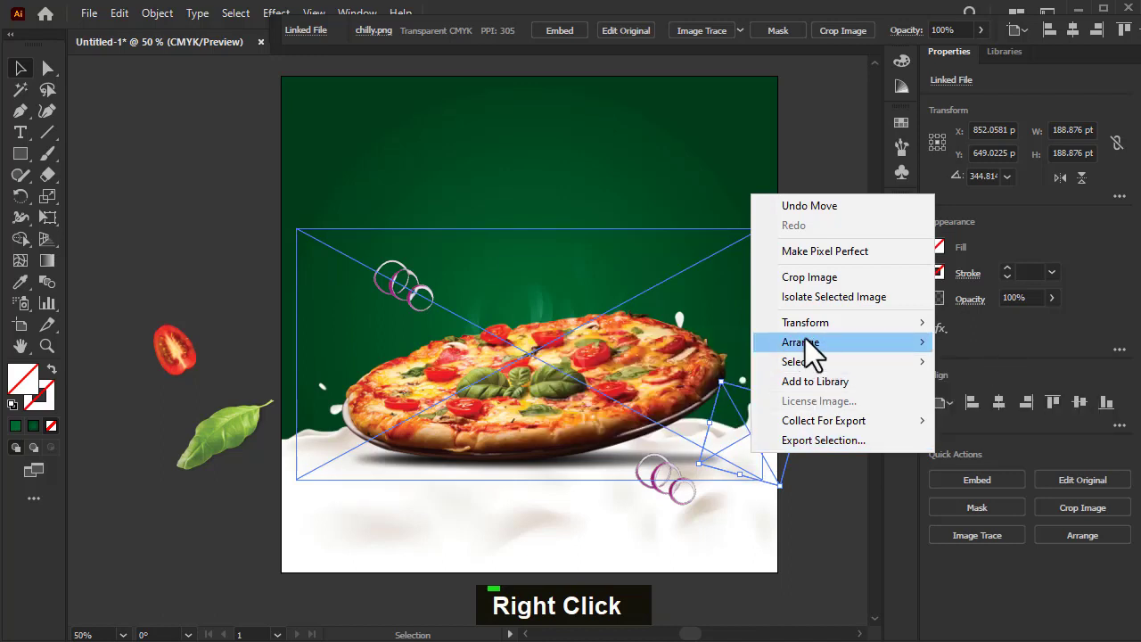
click(647, 343)
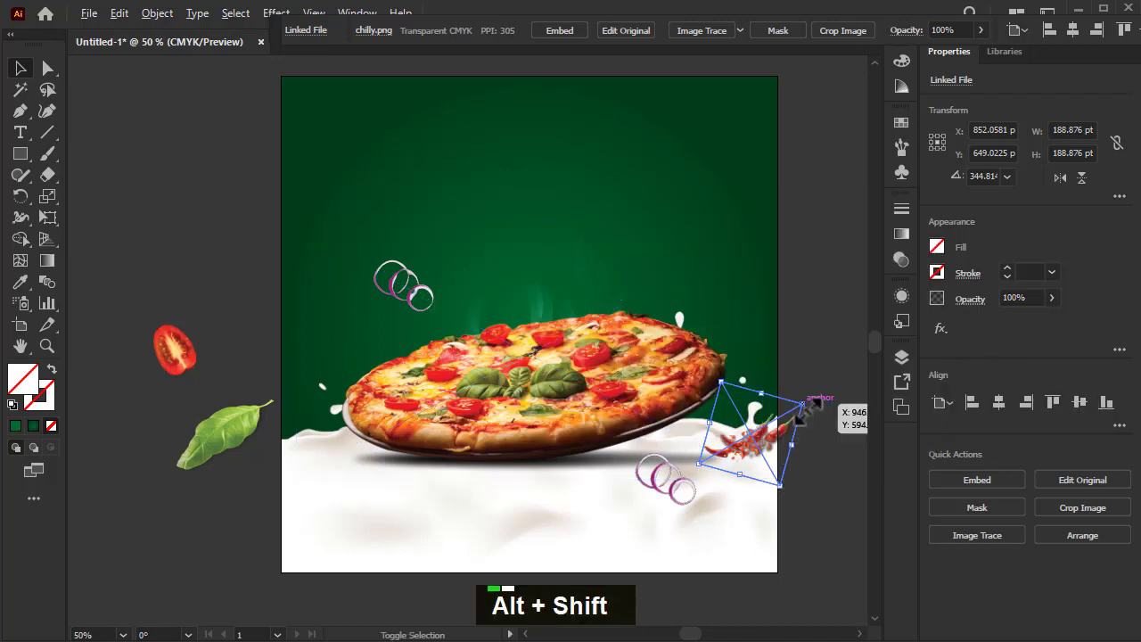
drag(802, 403, 814, 397)
Make a mirrored copy of the chilli image and place the pair at the left and right edges of the milk.
drag(771, 444, 244, 347)
right_click(244, 348)
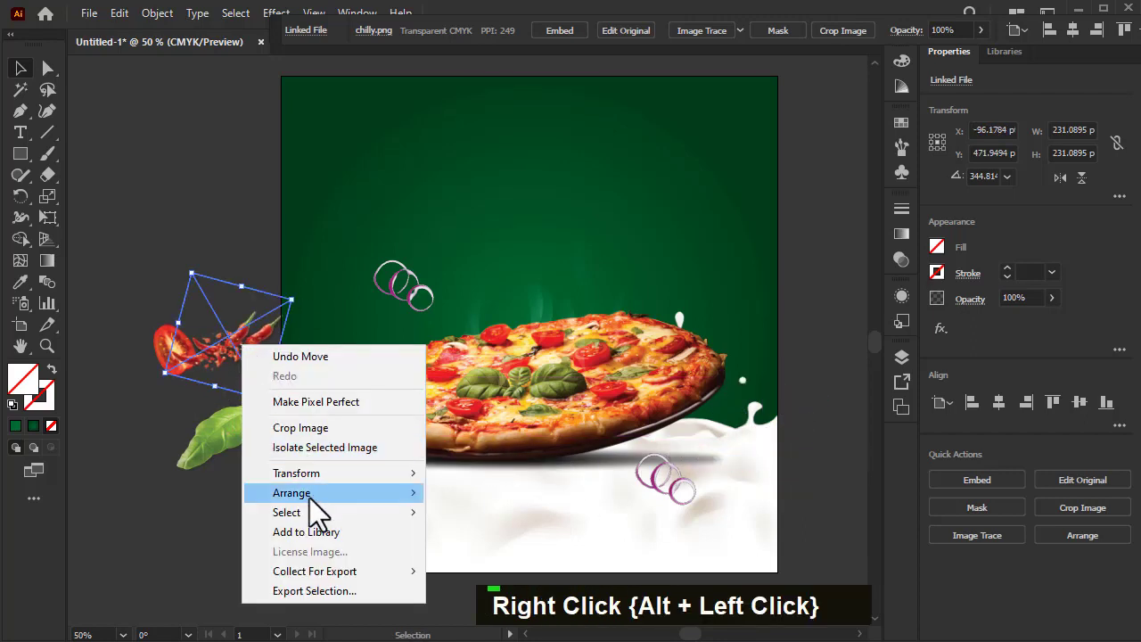
mouse_move(312, 498)
mouse_move(321, 473)
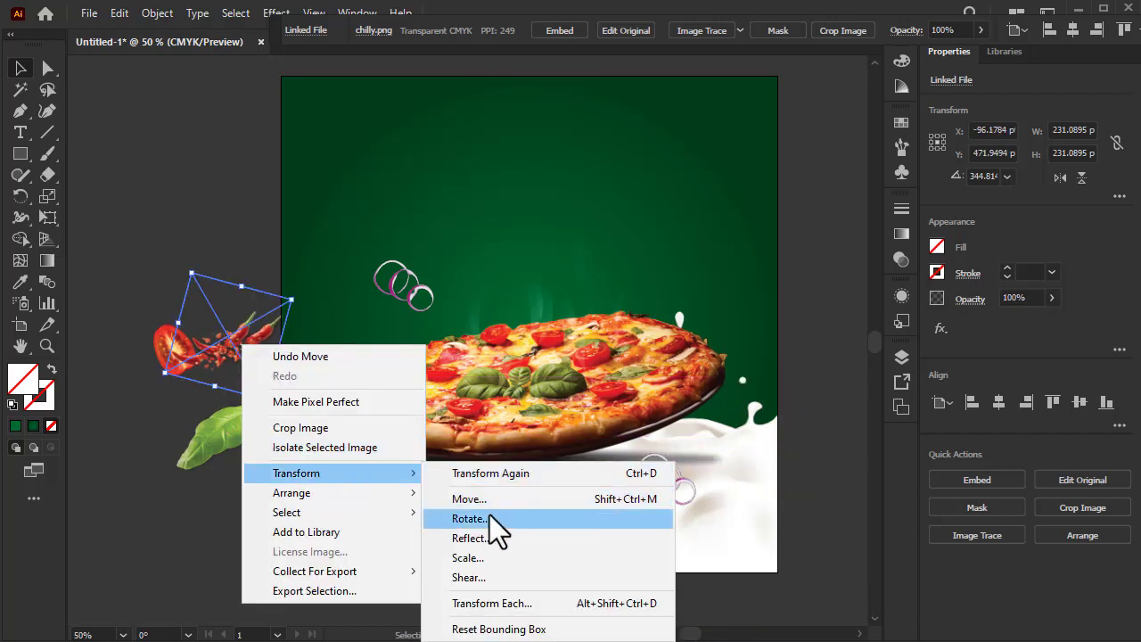
click(477, 537)
click(475, 447)
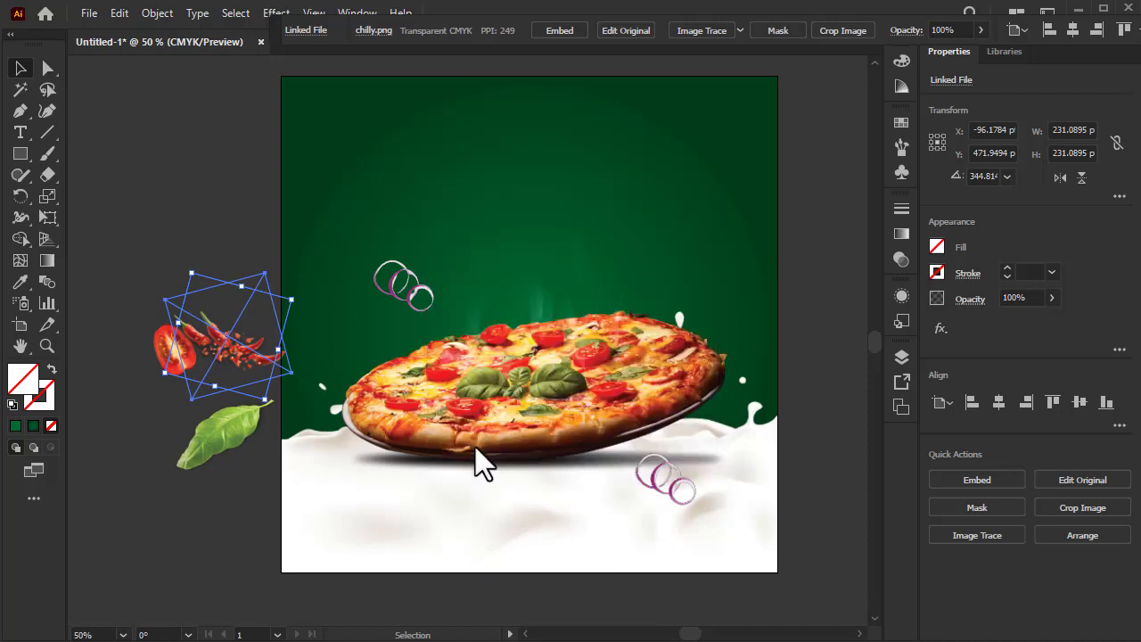
drag(252, 373, 318, 458)
drag(262, 377, 788, 474)
Place the basil leaf on the artboard's upper-right corner and a copy rotated to about 104° on the upper-left corner.
scroll(537, 472, down, 1)
drag(333, 462, 678, 216)
alt+drag(678, 216, 334, 153)
mouse_move(400, 204)
mouse_down()
mouse_move(403, 230)
mouse_move(399, 215)
mouse_up()
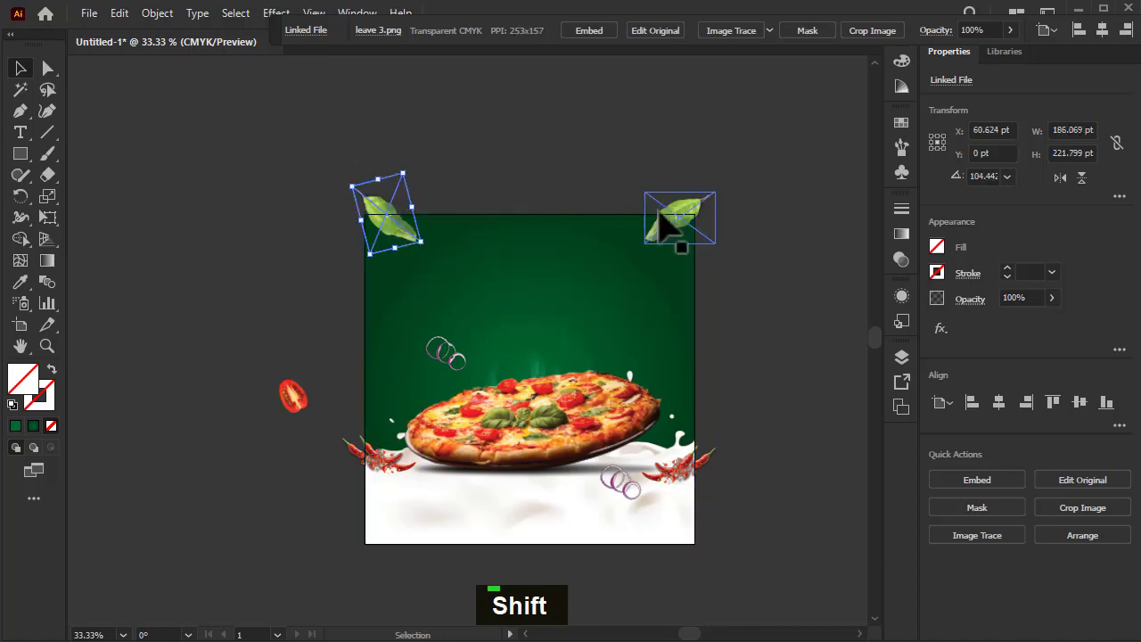
drag(661, 239, 680, 246)
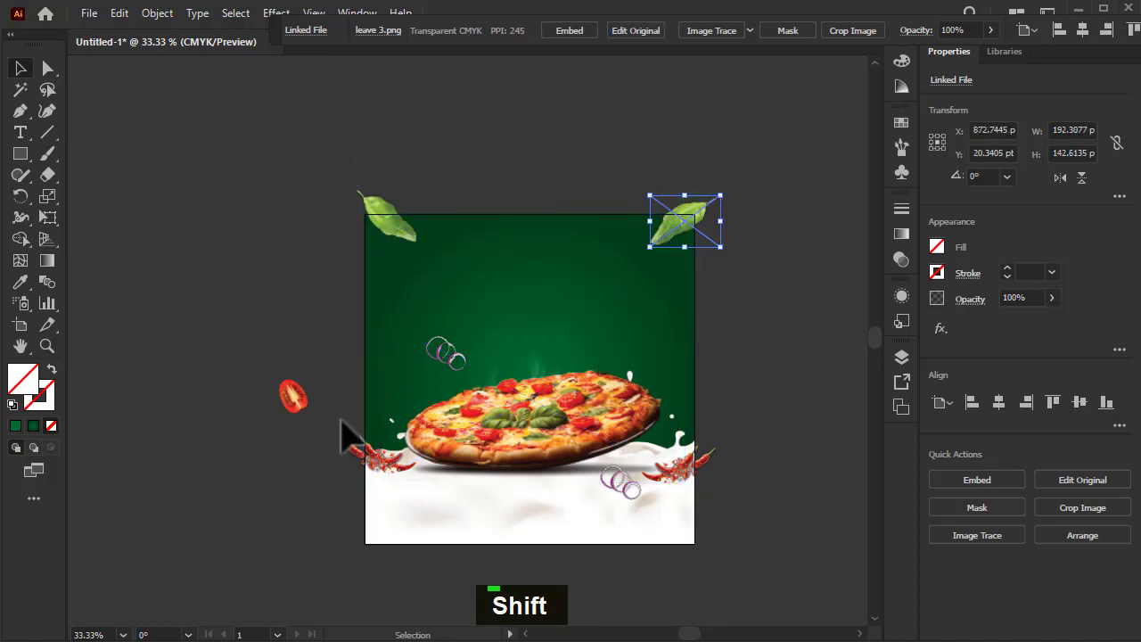
Move the tomato slice onto the artboard, just above the right side of the pizza.
drag(299, 400, 627, 361)
click(230, 441)
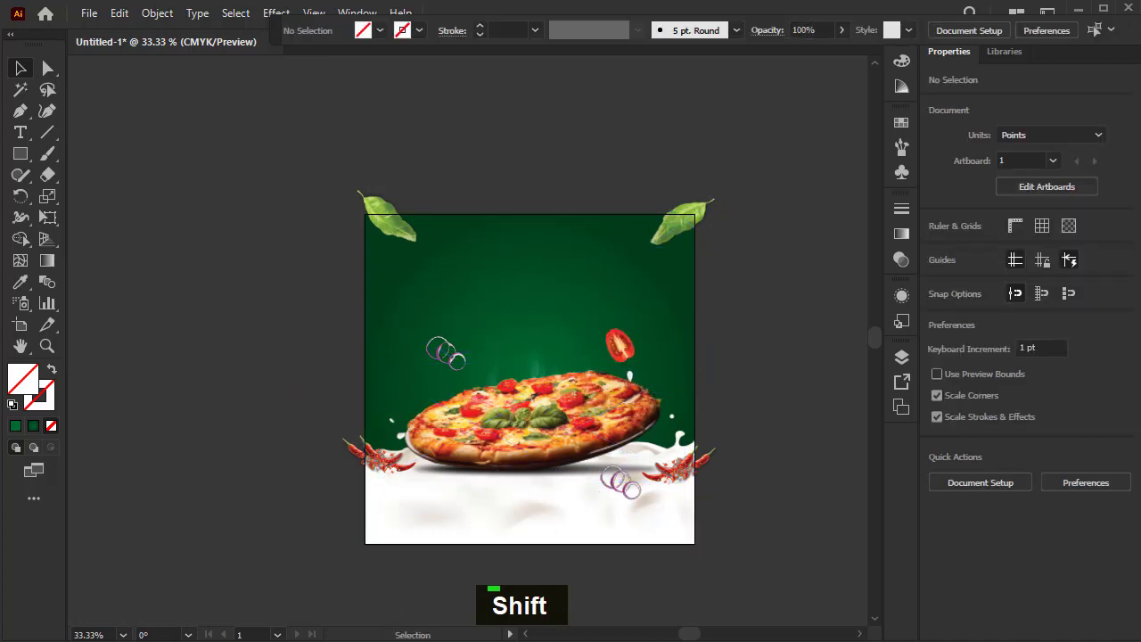
click(20, 154)
click(160, 246)
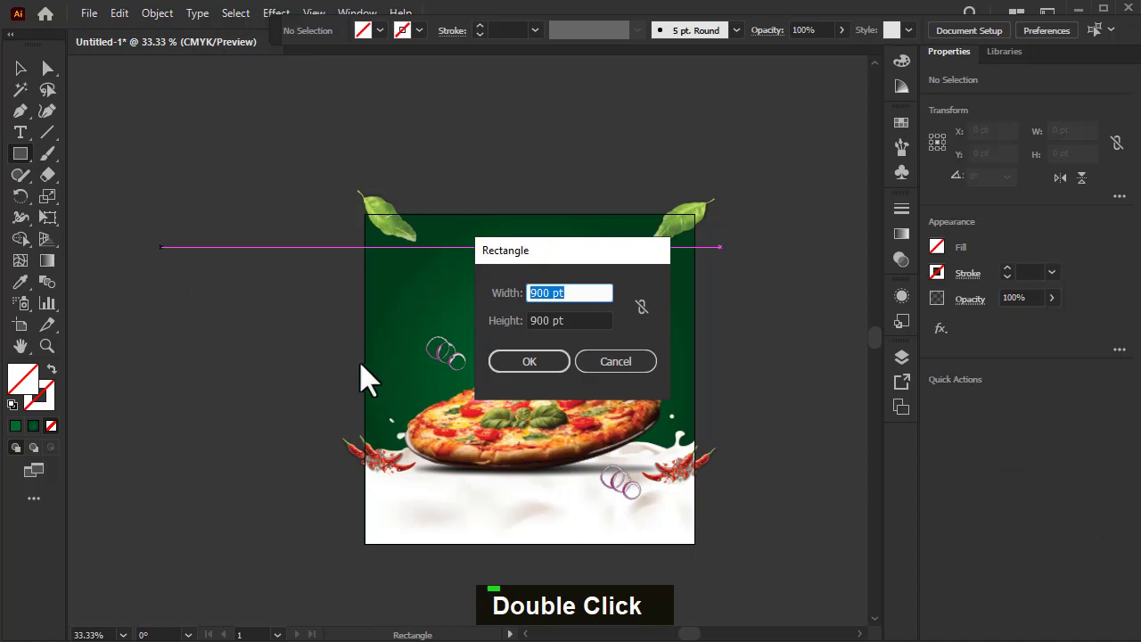
key(shift)
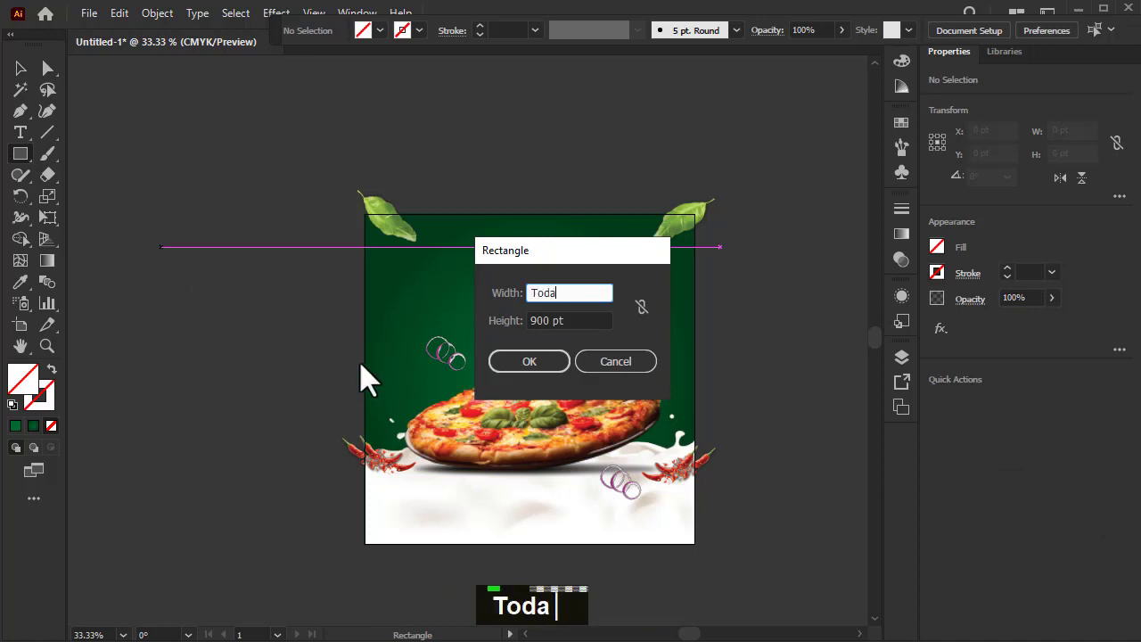
key(BackSpace)
key(BackSpace)
click(624, 366)
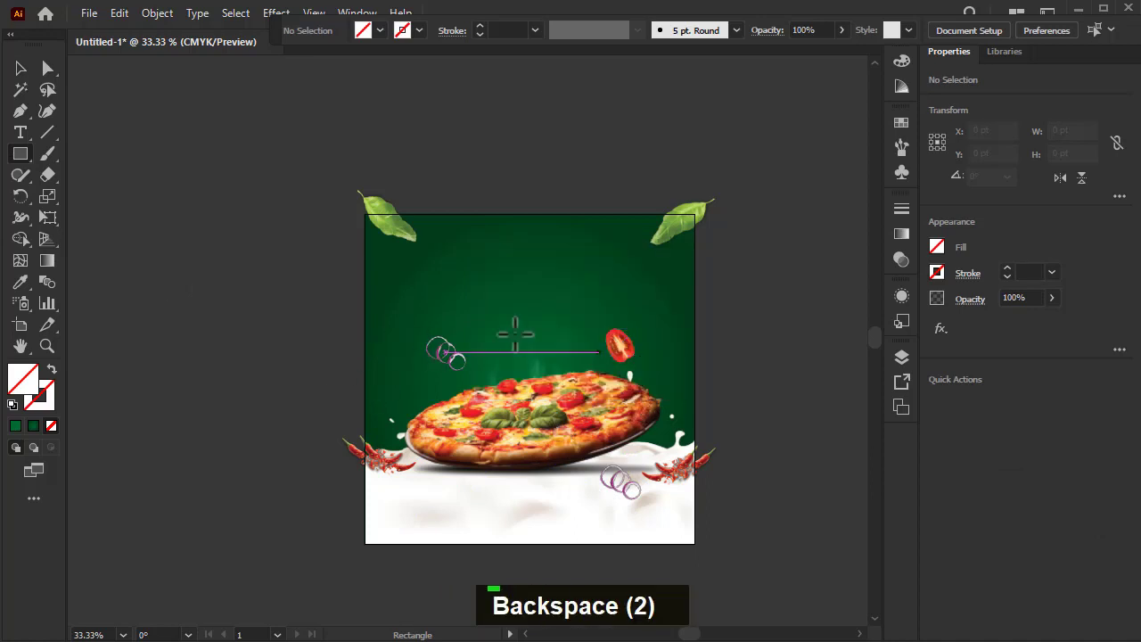
Add the text "Today's" on the canvas outside the artboard's upper-left corner, at 72 pt in the Caveat font.
key(t)
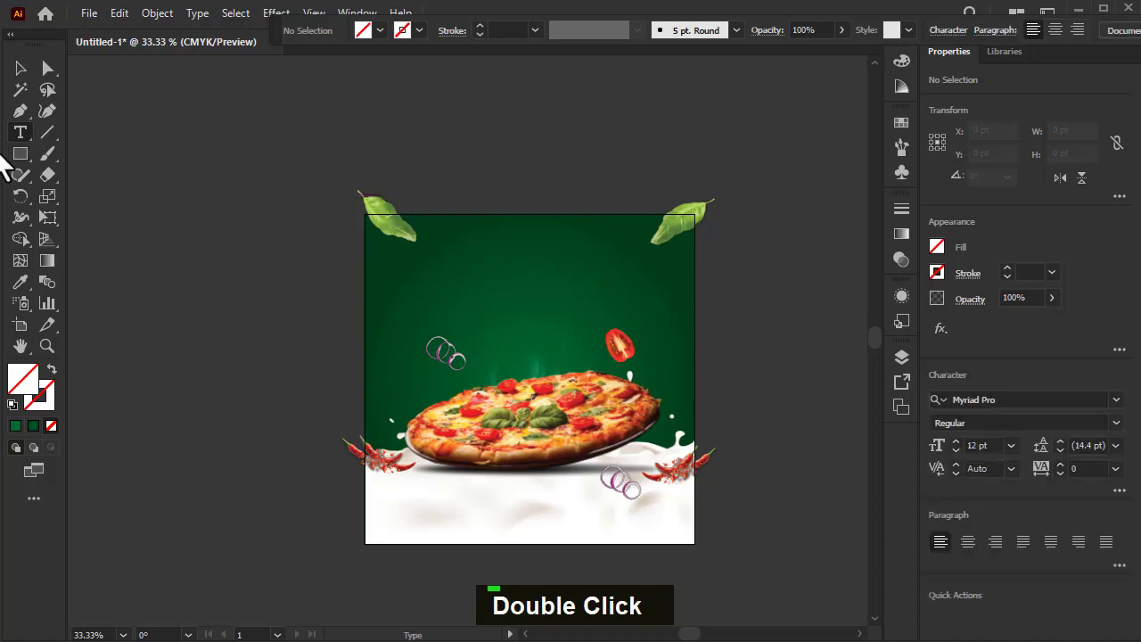
click(118, 217)
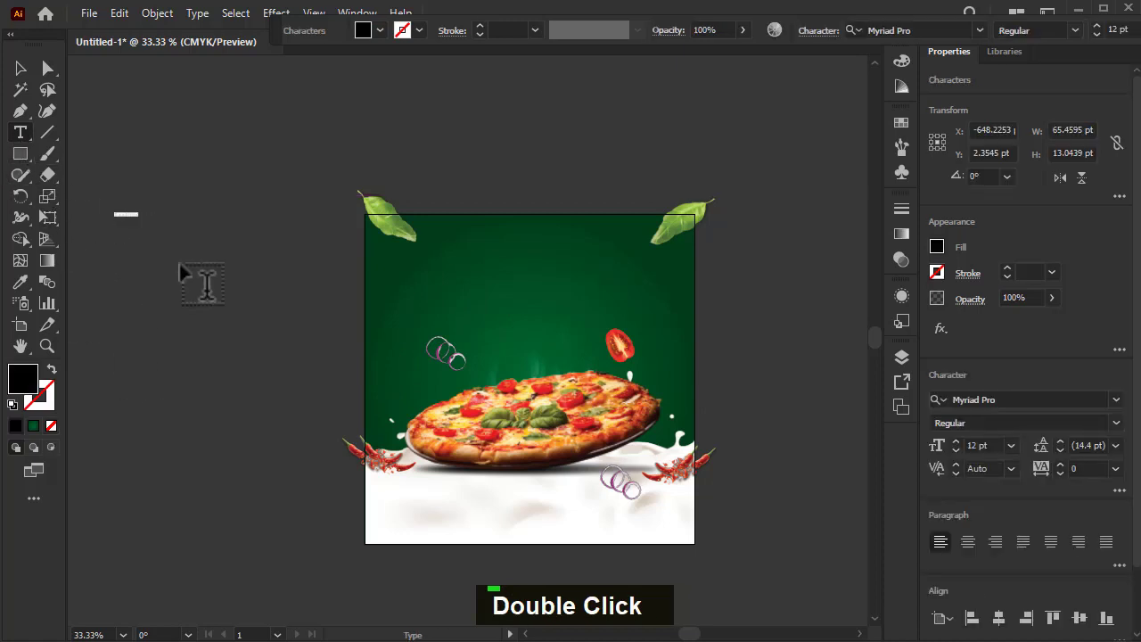
click(1012, 446)
click(1034, 427)
double_click(140, 199)
key(BackSpace)
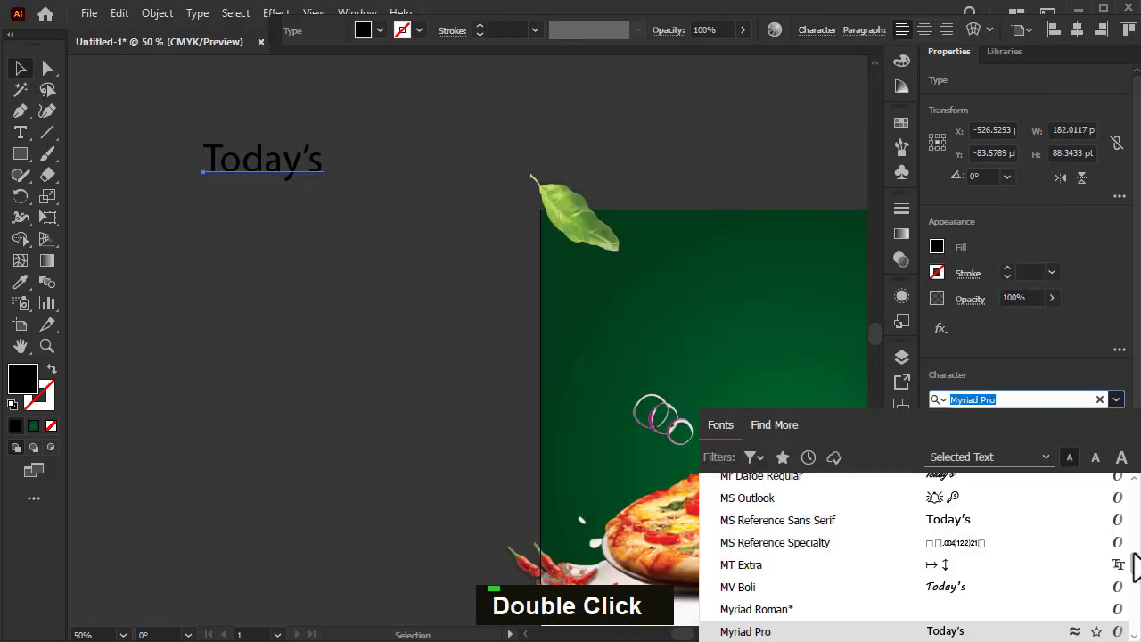
scroll(987, 486, up, 10)
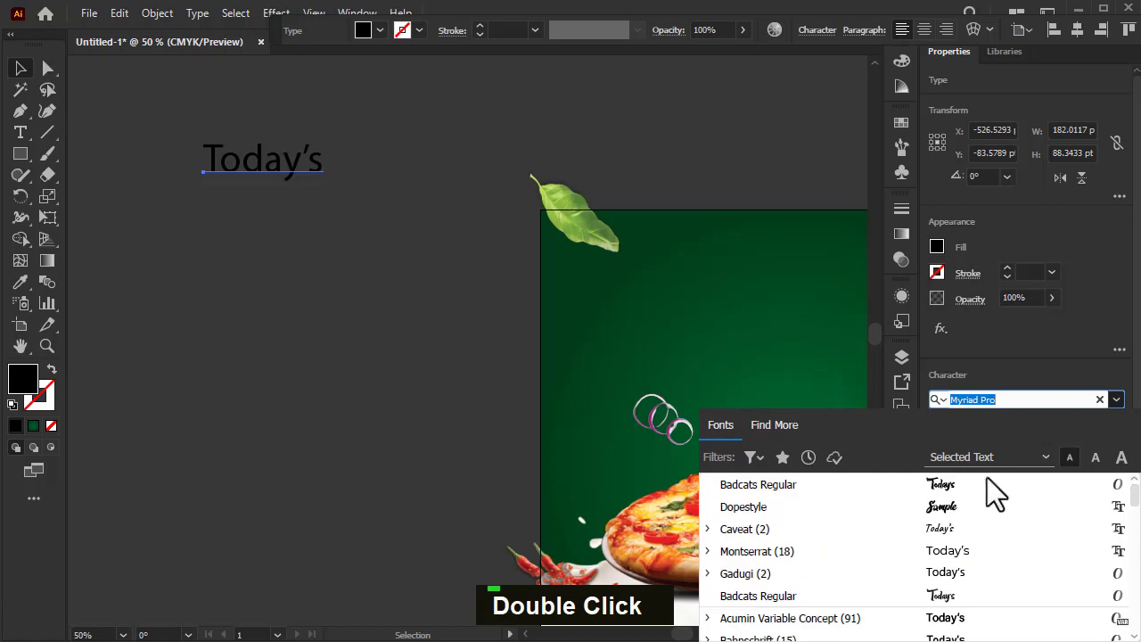
click(962, 529)
Duplicate the "Today's" text directly below itself and change the copy's wording to "Special".
drag(255, 174, 267, 209)
double_click(267, 205)
double_click(266, 199)
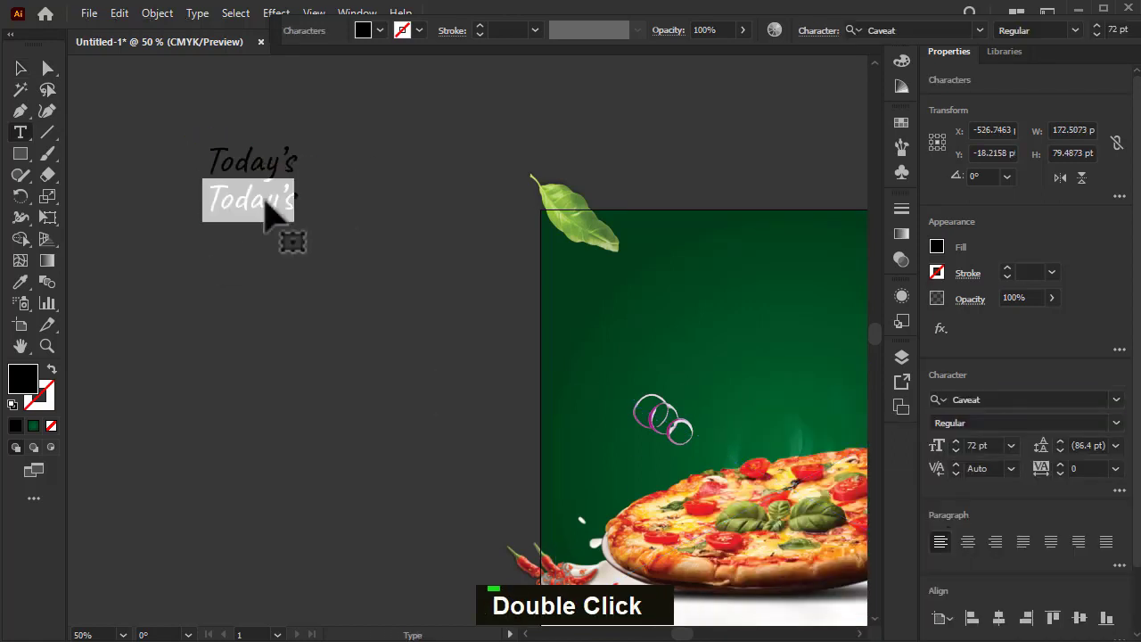
text(Special)
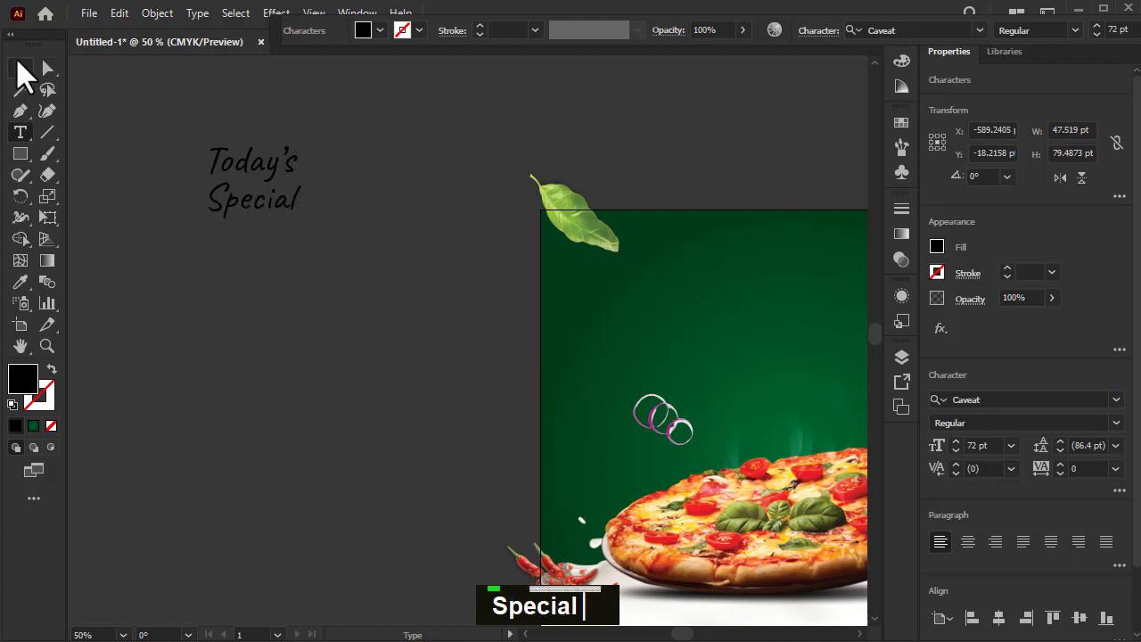
click(18, 65)
Duplicate the "Special" text directly below itself and change the copy's wording to "PIZZA".
drag(252, 209, 253, 247)
double_click(254, 243)
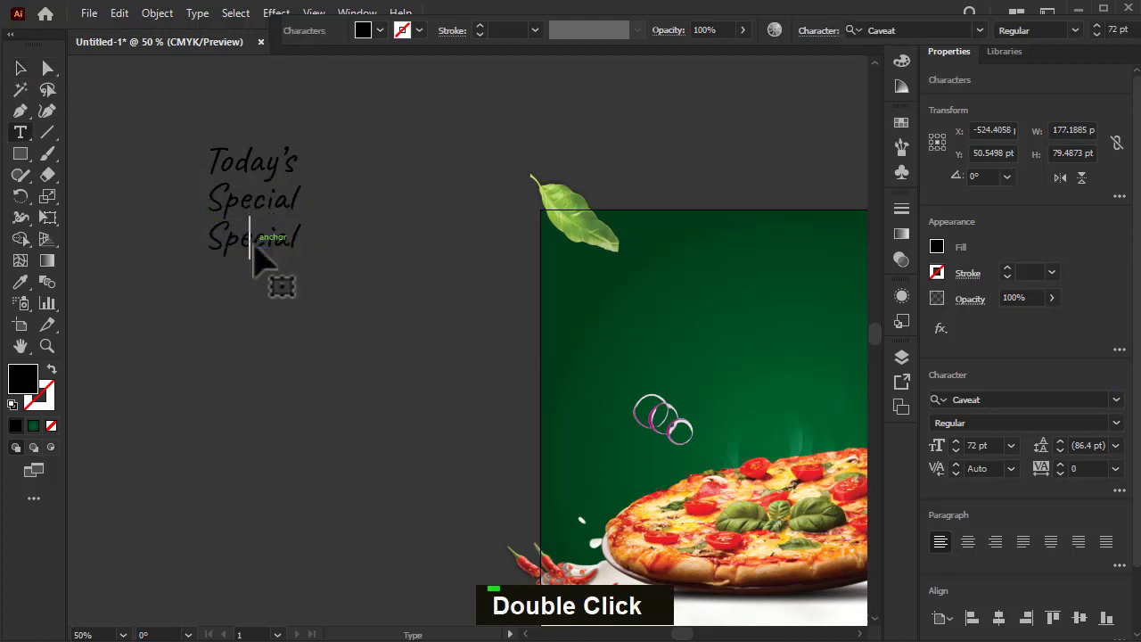
double_click(253, 243)
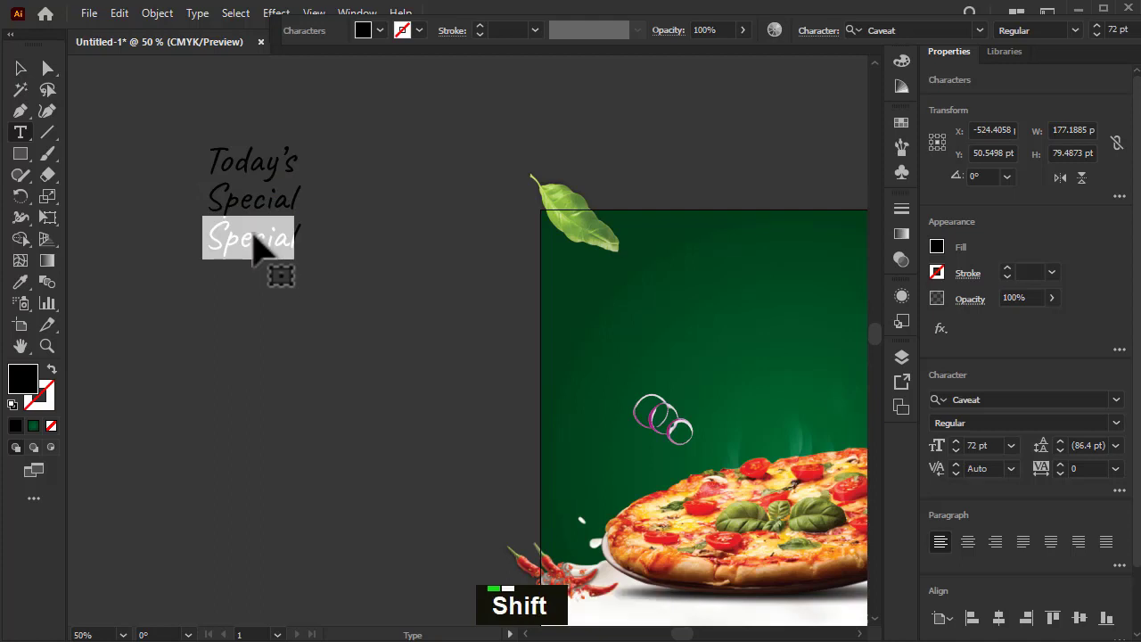
text(PIZZ)
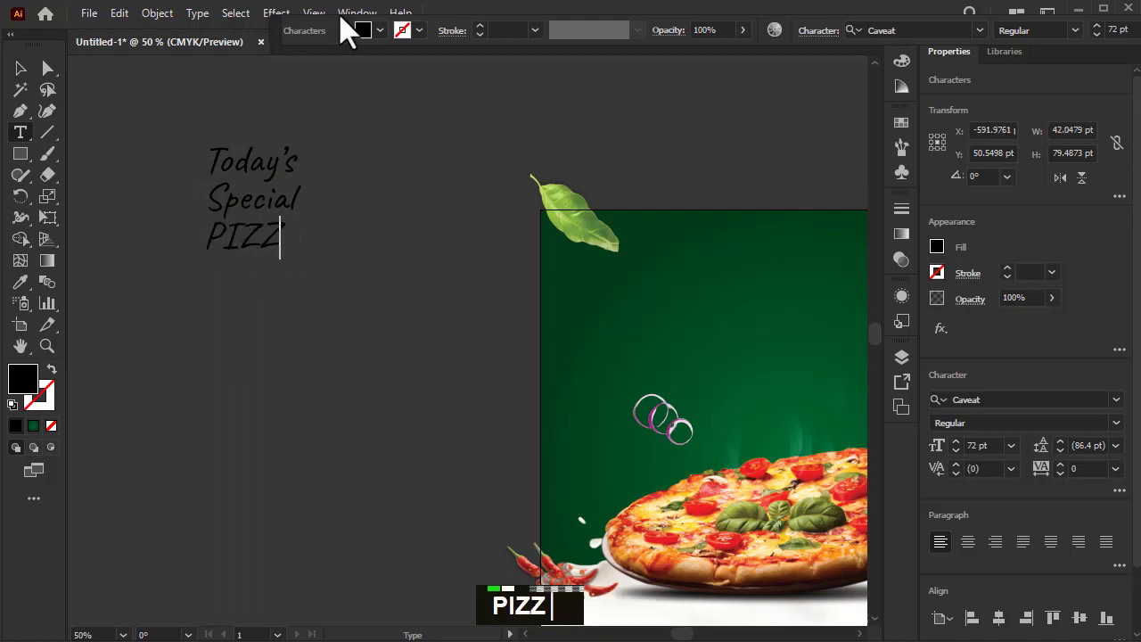
text(A)
key(Escape)
Set "Special" in Badcats Regular and "PIZZA" in Cheddar Gothic Rough Regular, and move "PIZZA" down below "Special".
key(ctrl+alt+shift+f)
text(bad)
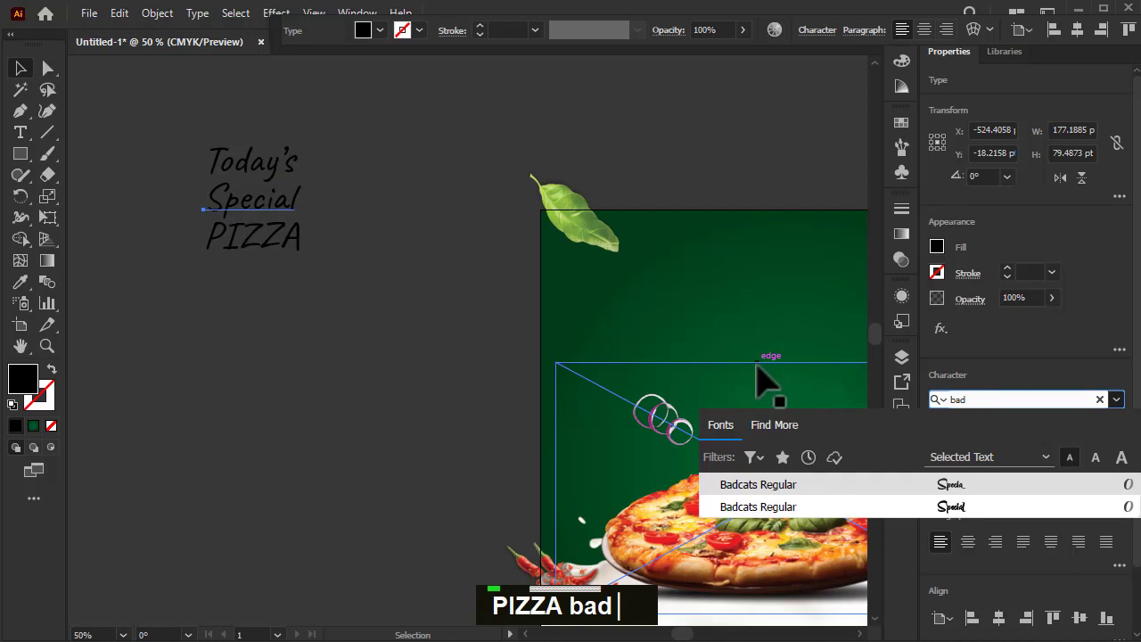
click(900, 508)
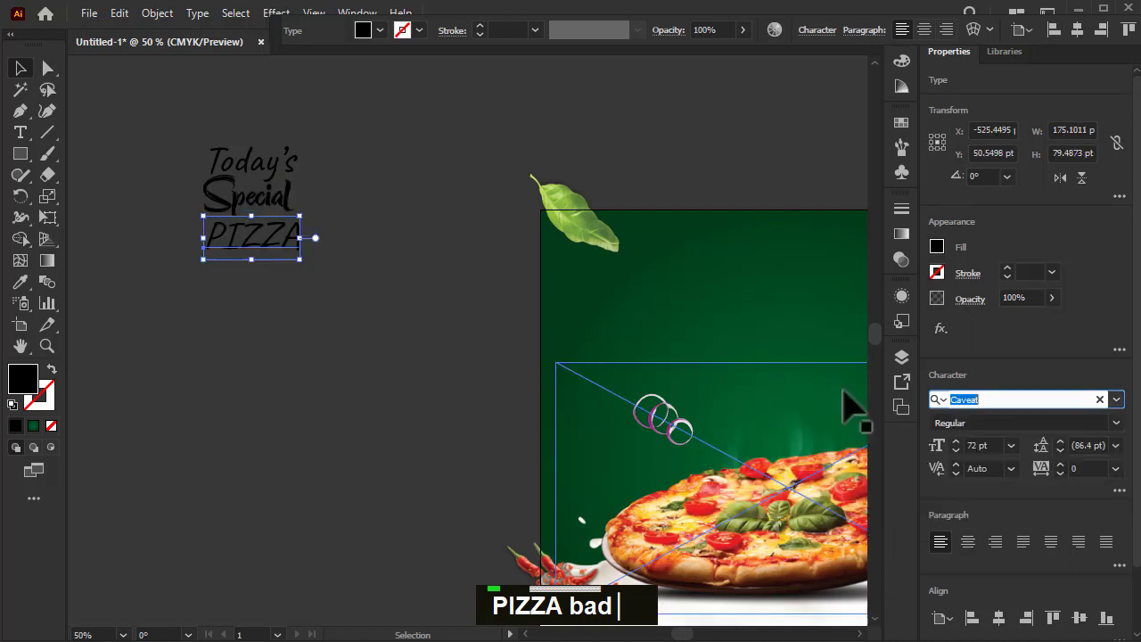
text(ched)
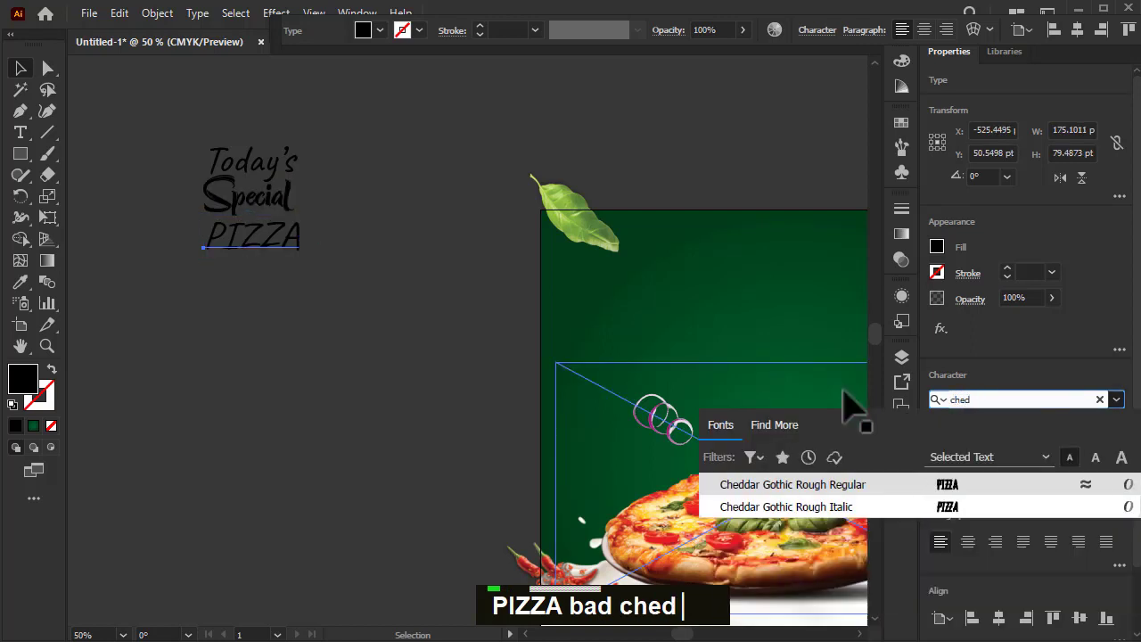
key(Return)
drag(250, 225, 251, 274)
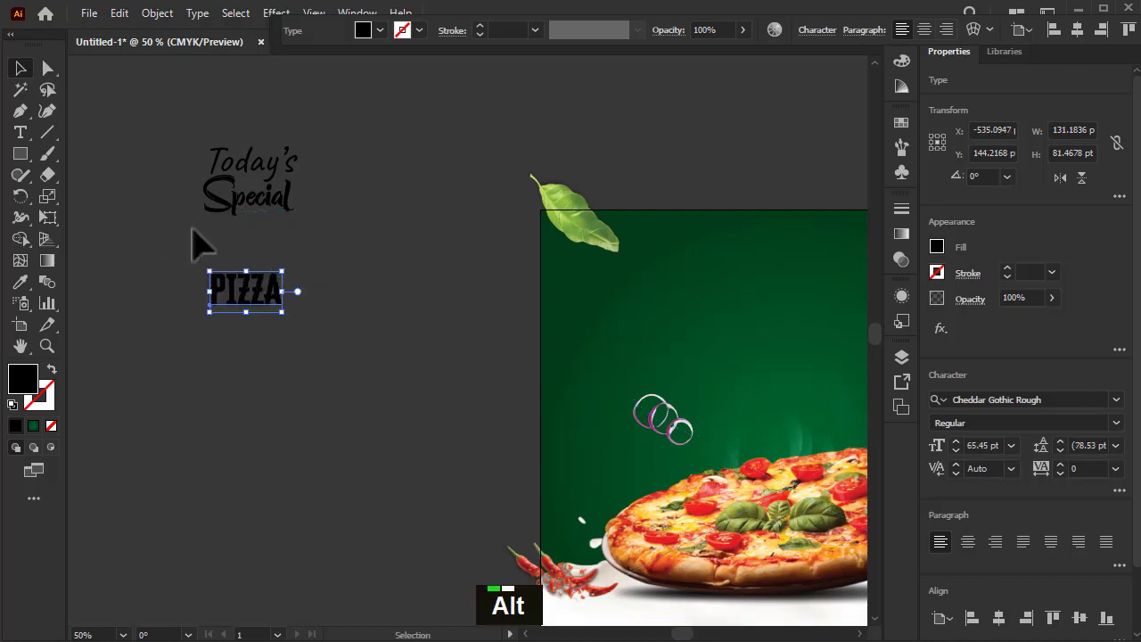
Fill "Today's" and "PIZZA" with orange and "Special" with white.
scroll(188, 214, up, 2)
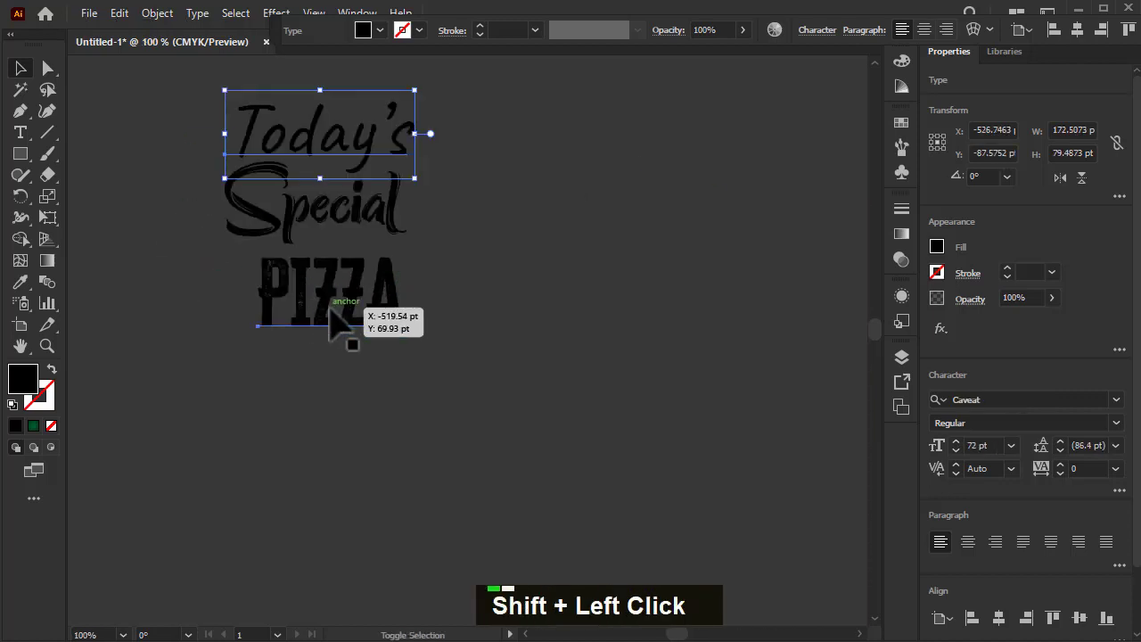
shift+click(330, 314)
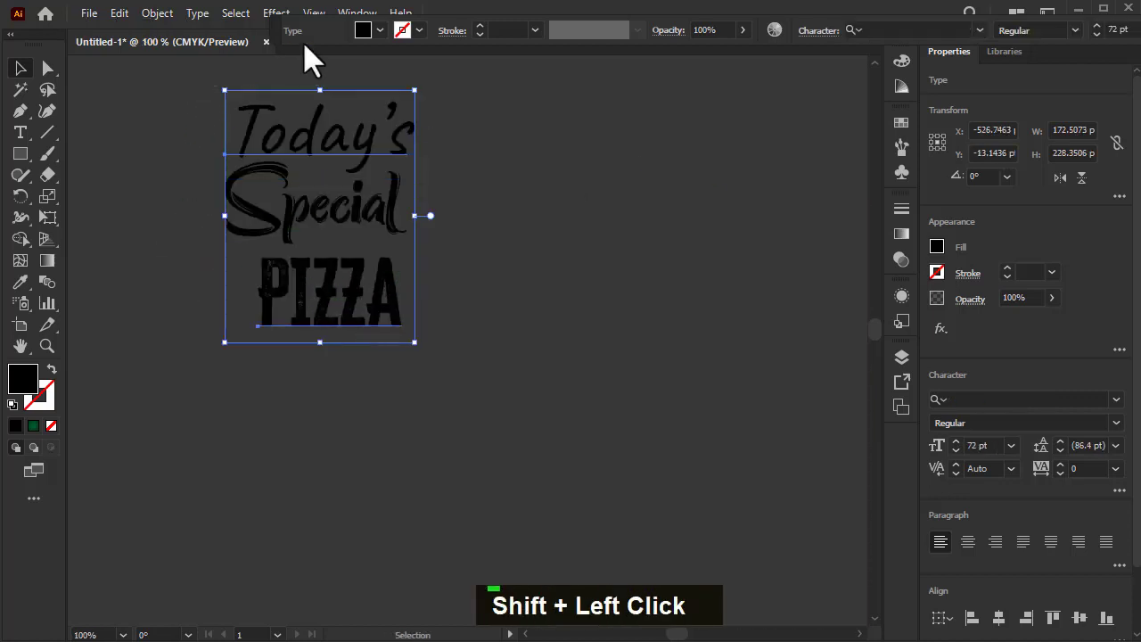
click(363, 30)
double_click(342, 66)
click(372, 234)
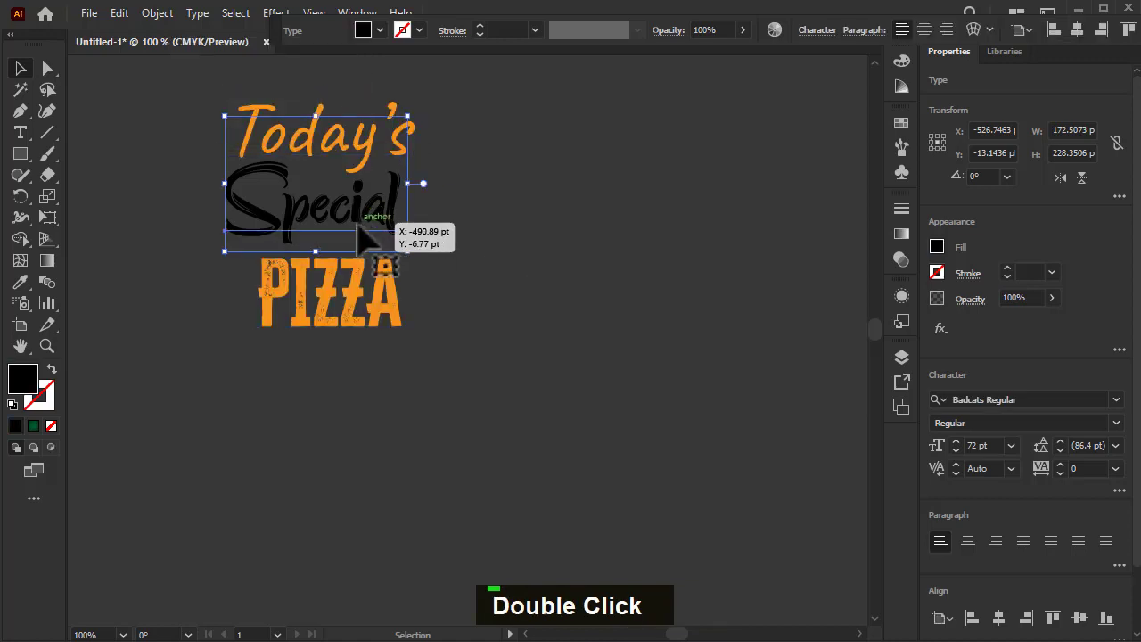
click(362, 32)
double_click(203, 62)
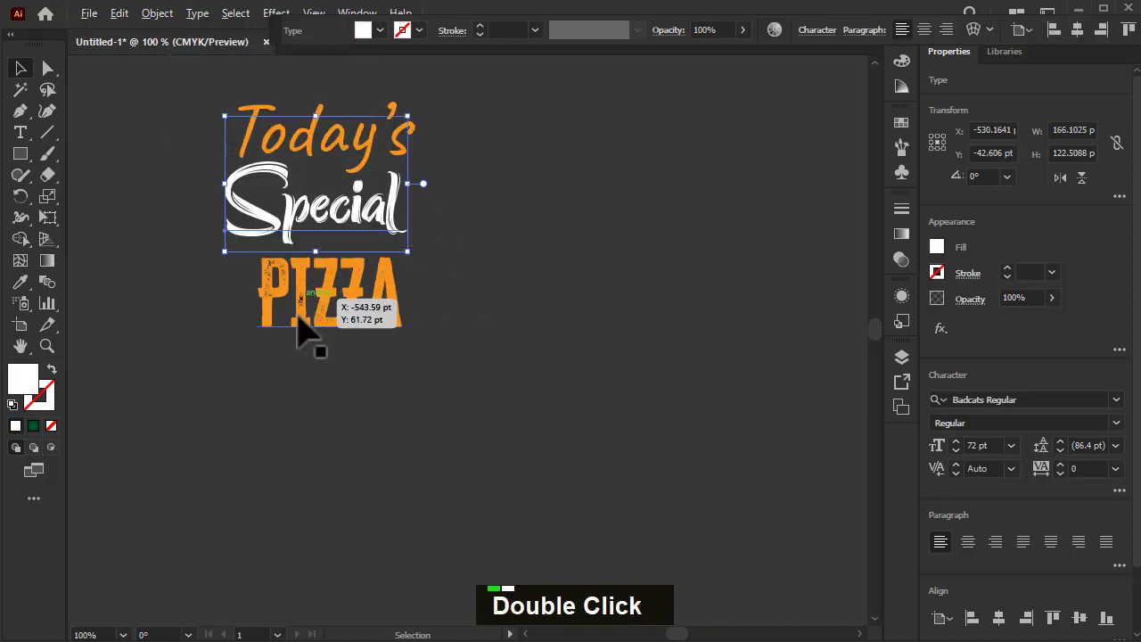
Enlarge "Special" to about 338 pt wide, shrink "Today's" to about 55 pt type and nest it above "Special".
scroll(343, 272, up, 1)
drag(391, 283, 484, 347)
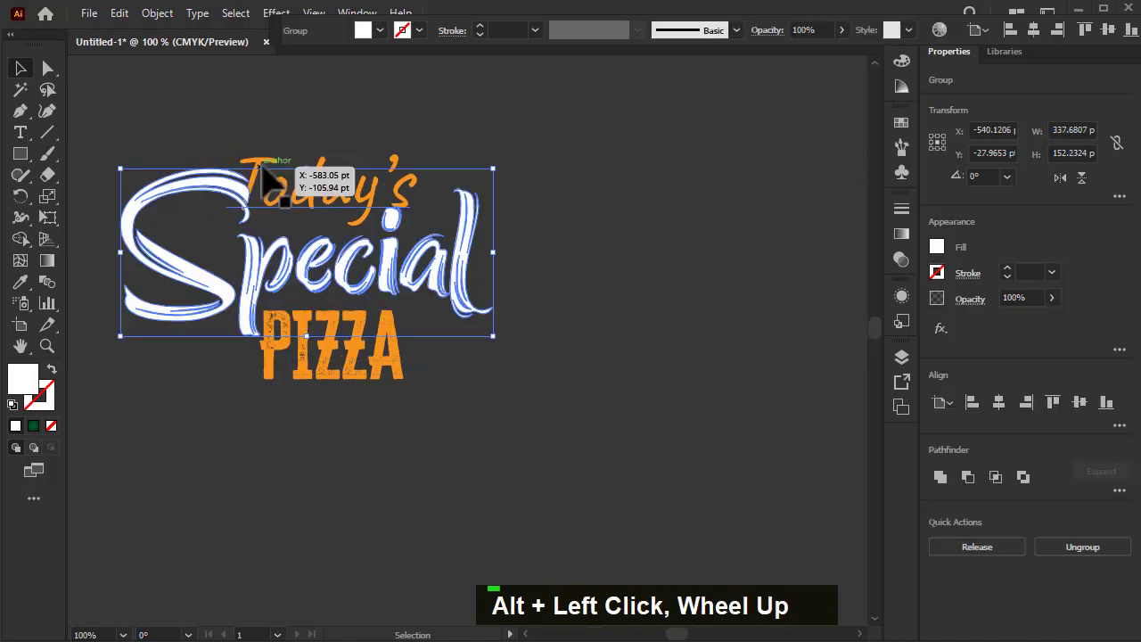
drag(261, 164, 305, 167)
drag(448, 133, 382, 175)
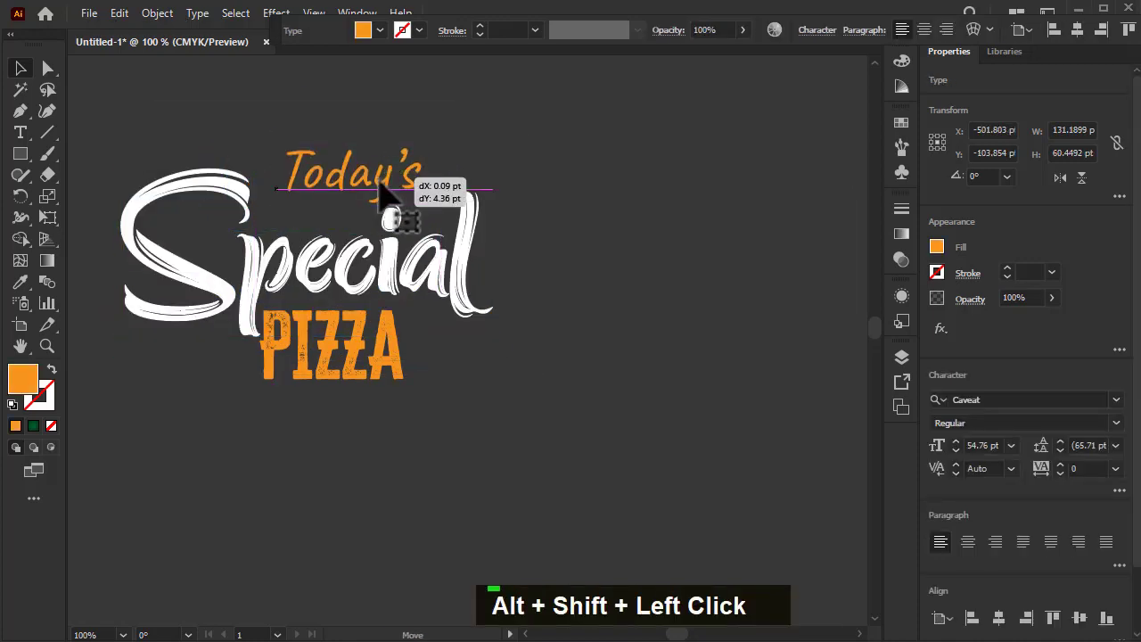
Enlarge "PIZZA" slightly, group the three title words and move the group onto the upper part of the artboard.
drag(613, 171, 738, 402)
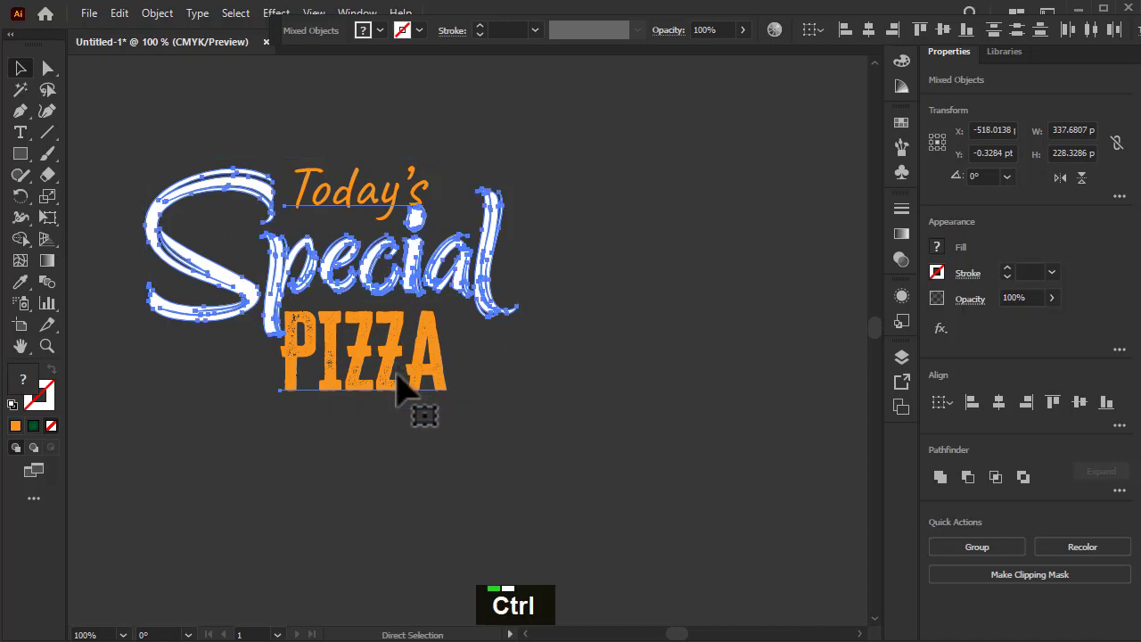
key(ctrl+g)
scroll(356, 361, down, 3)
scroll(735, 397, up, 3)
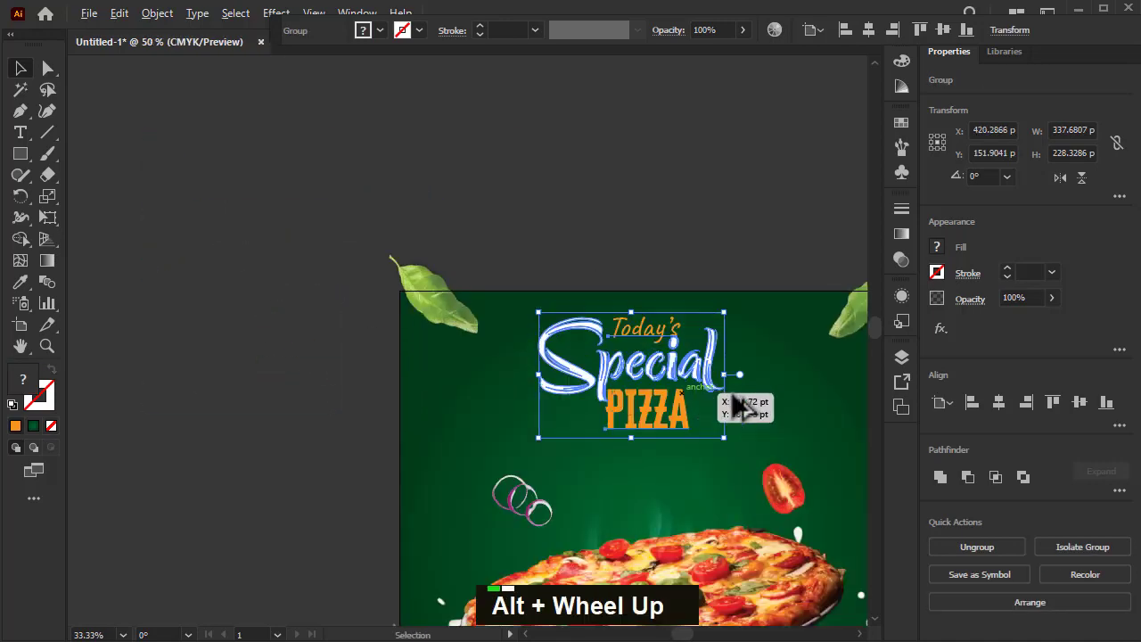
Enlarge the title group to about 510 pt wide and 266 pt high, positioned between the basil leaves.
drag(726, 360, 820, 364)
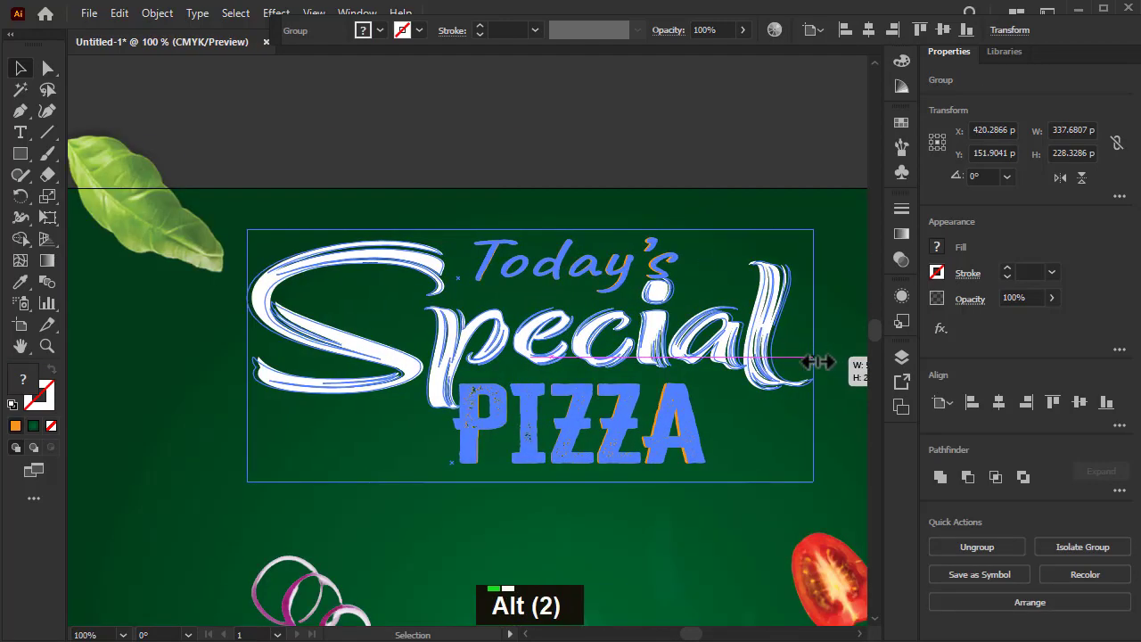
scroll(446, 407, down, 2)
drag(491, 448, 496, 470)
drag(505, 442, 510, 449)
scroll(510, 448, down, 3)
Change the word "PIZZA" inside the title group to the Italic style of Cheddar Gothic Rough.
double_click(521, 259)
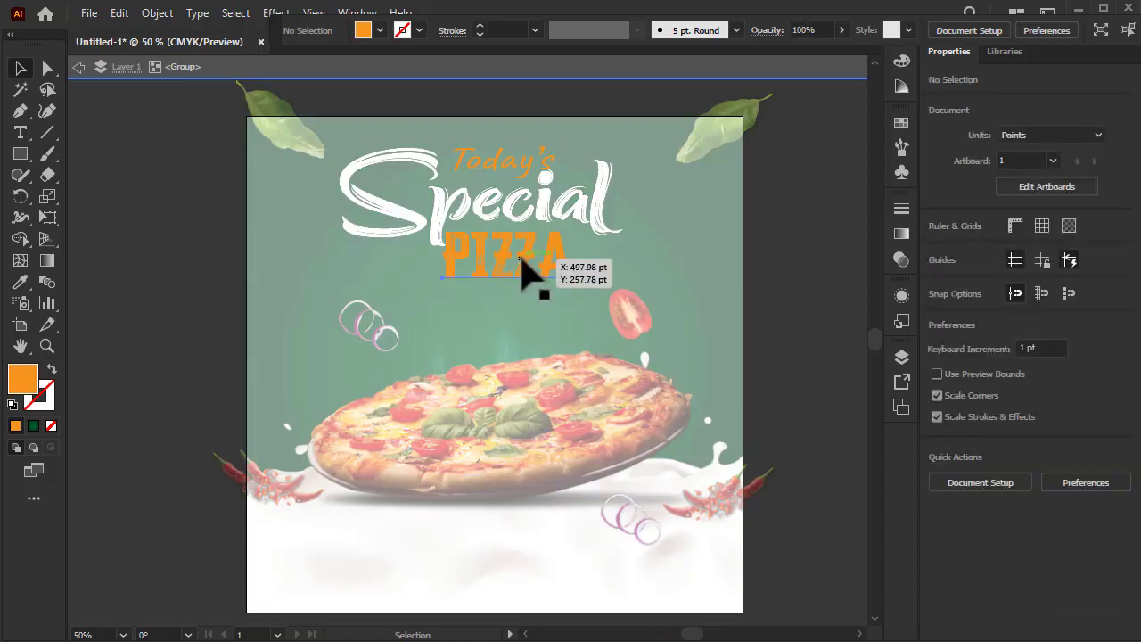
click(520, 259)
click(1115, 423)
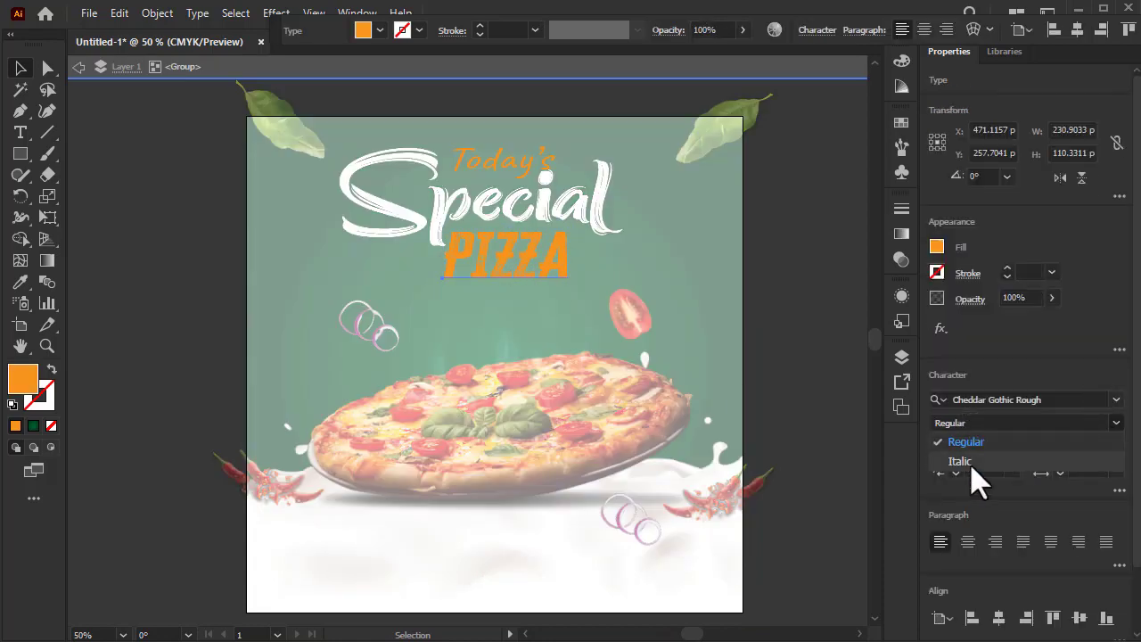
click(971, 461)
double_click(841, 344)
Center the title group horizontally on the artboard.
scroll(472, 351, down, 1)
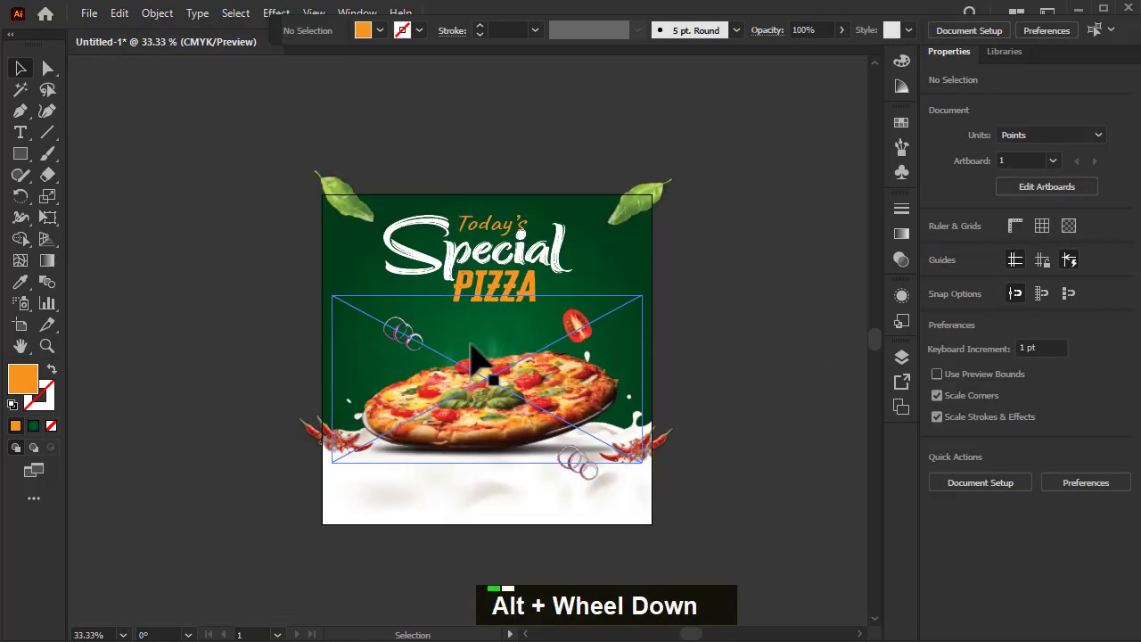
click(497, 281)
drag(571, 308, 600, 314)
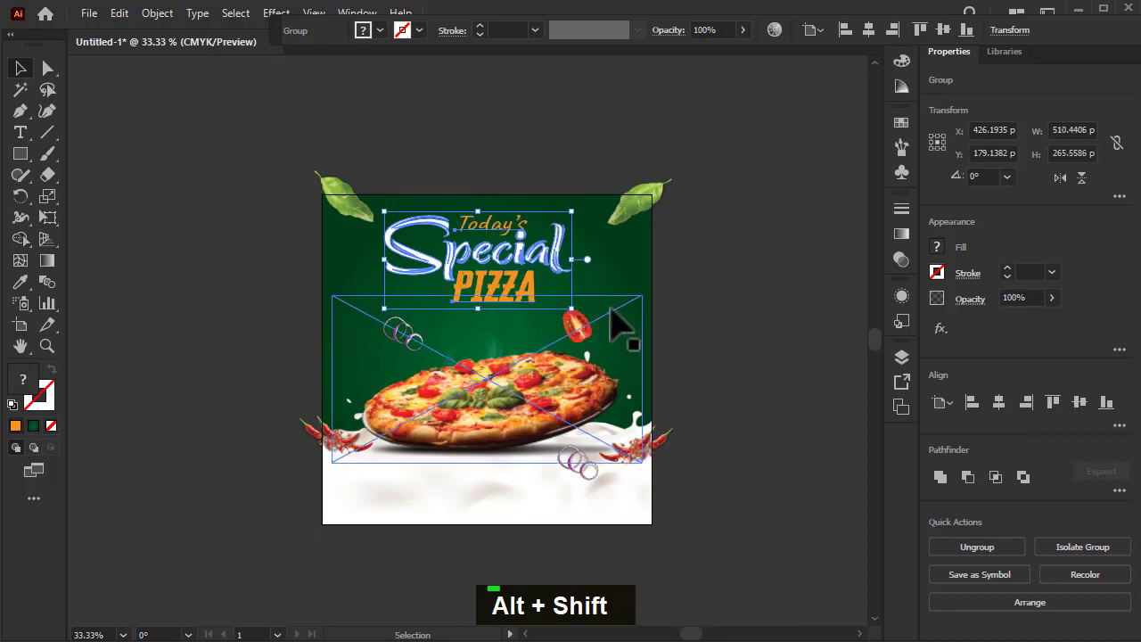
click(998, 402)
click(789, 340)
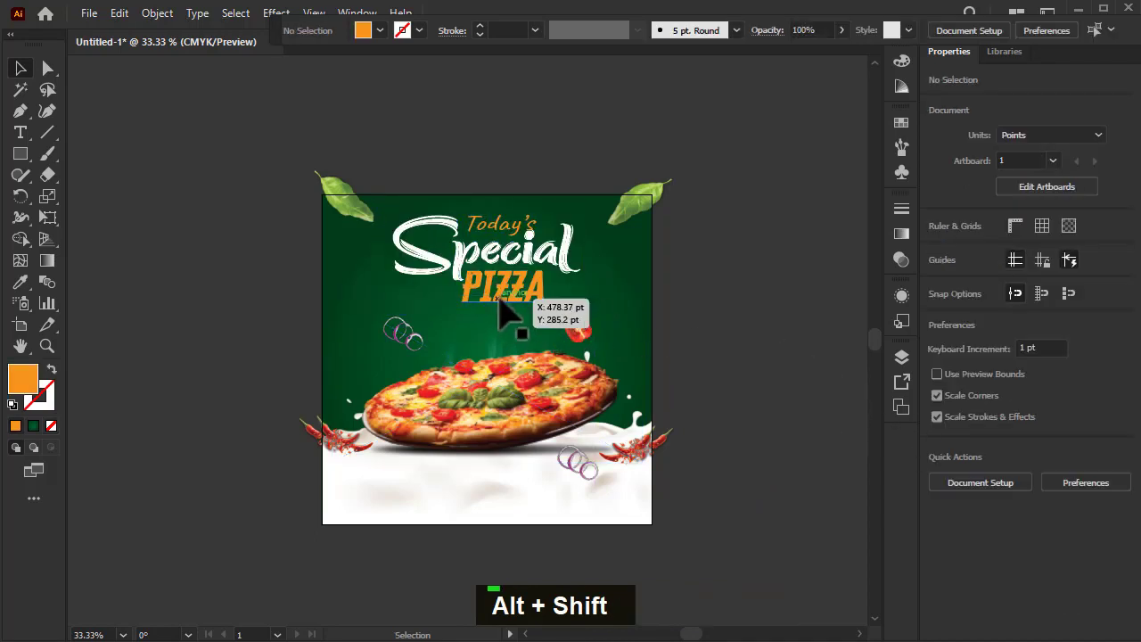
Add the text "ORDER NOW" on the canvas outside the artboard's lower-left corner.
scroll(178, 415, down, 3)
key(t)
click(178, 419)
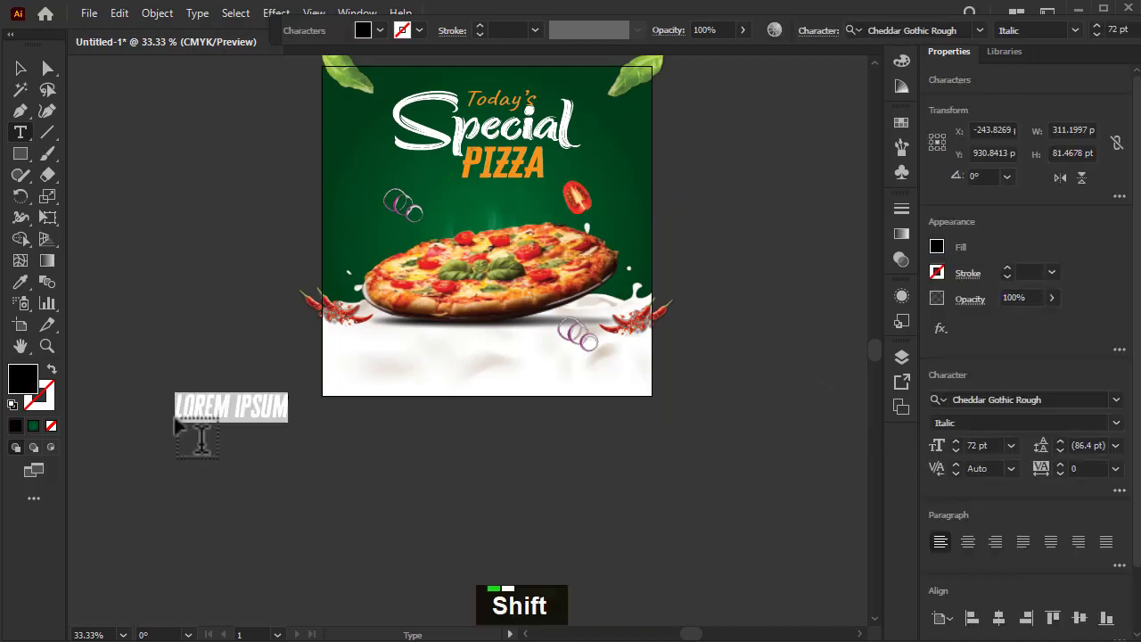
text(ORDER B)
key(shift+BackSpace)
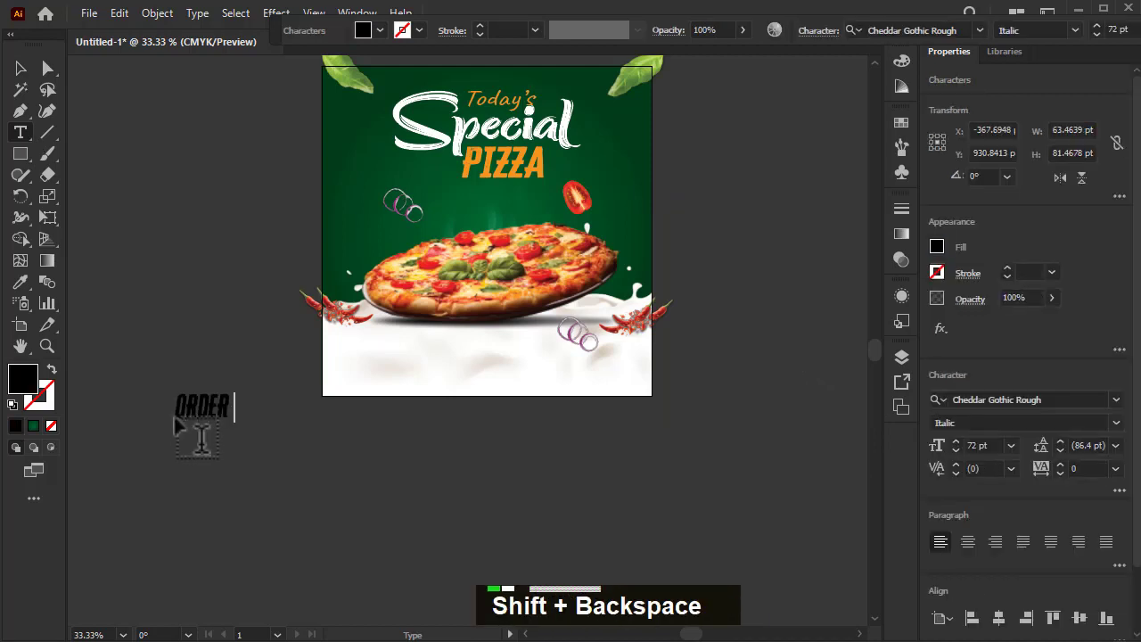
text(NOW)
click(20, 69)
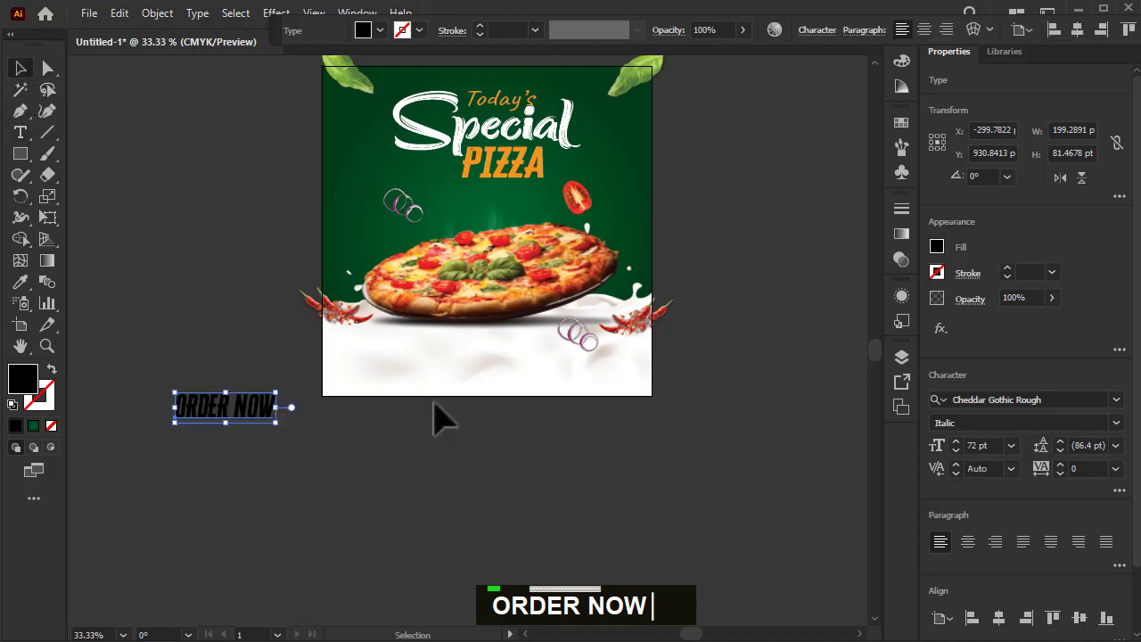
Set the ORDER NOW text in Montserrat ExtraBold Italic.
click(1060, 401)
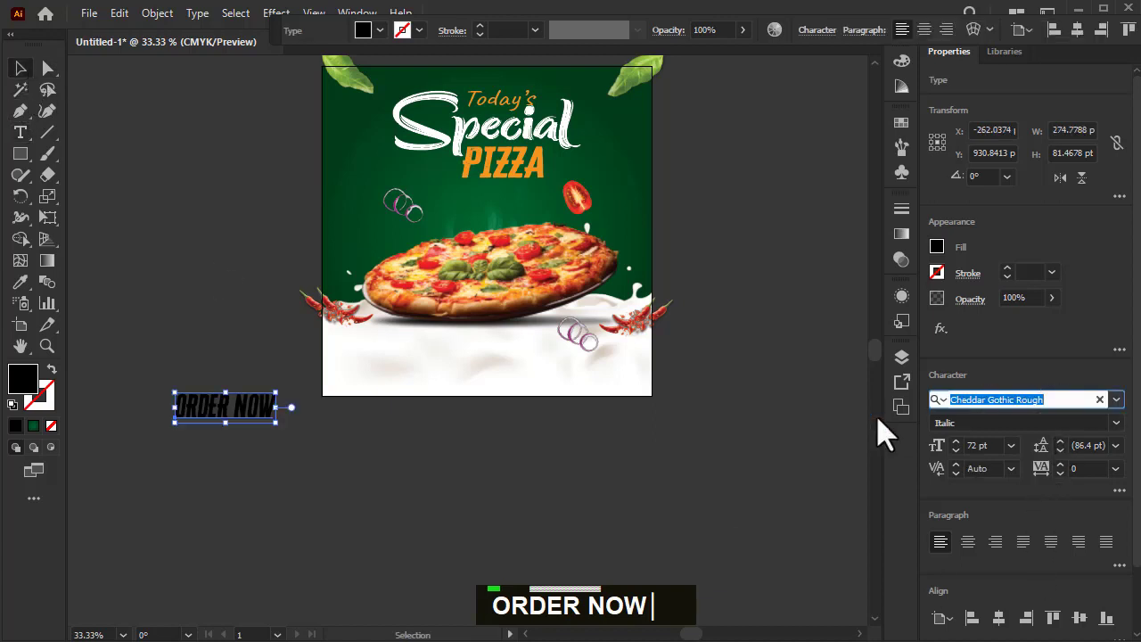
text(mont)
scroll(826, 517, down, 3)
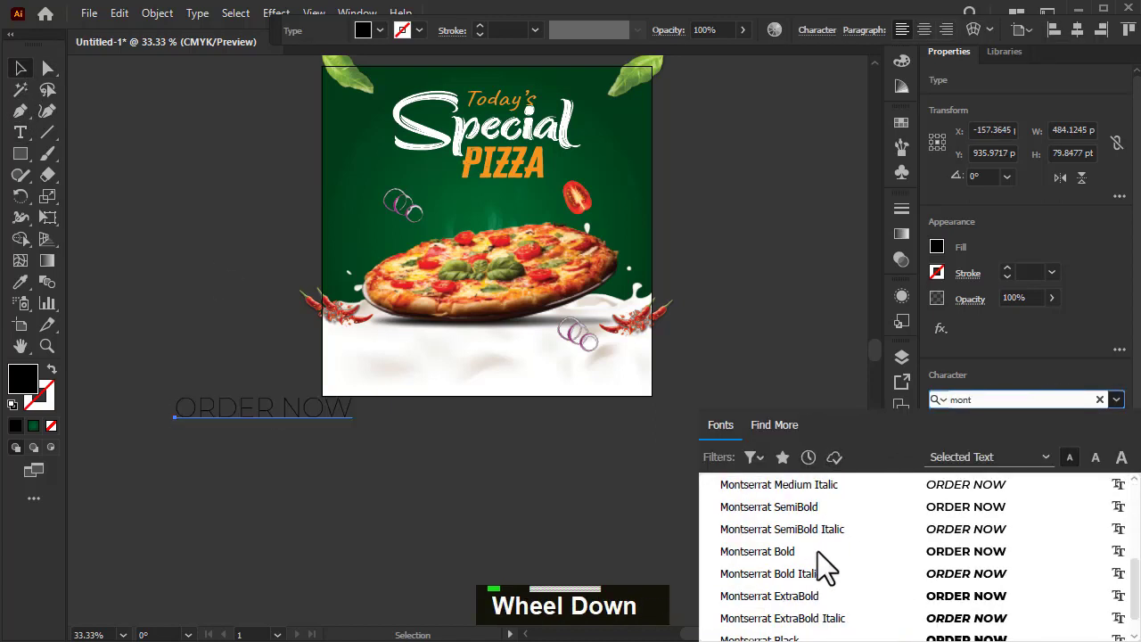
click(833, 618)
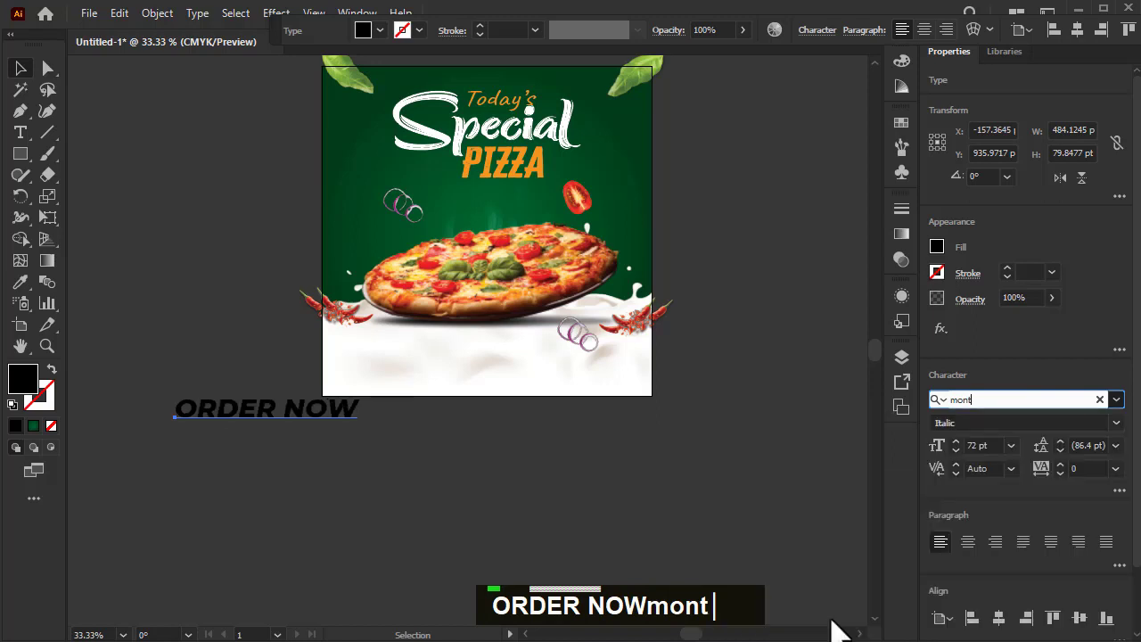
Draw a rectangle about 562 pt wide and 81 pt high over the ORDER NOW text and fully round its corners.
scroll(136, 359, up, 1)
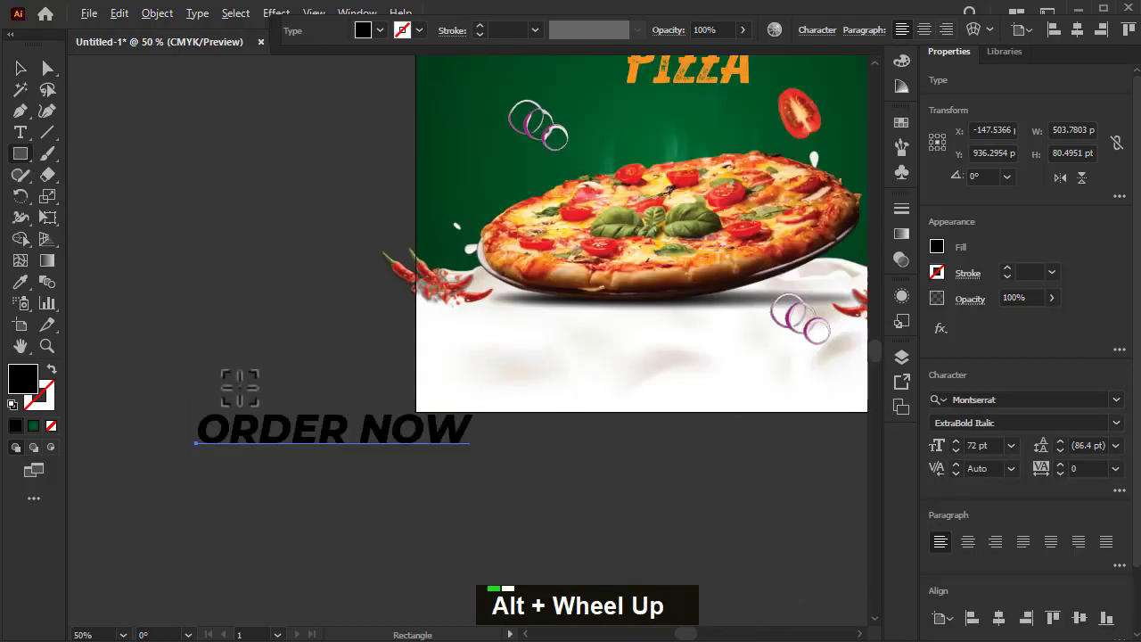
drag(327, 429, 486, 452)
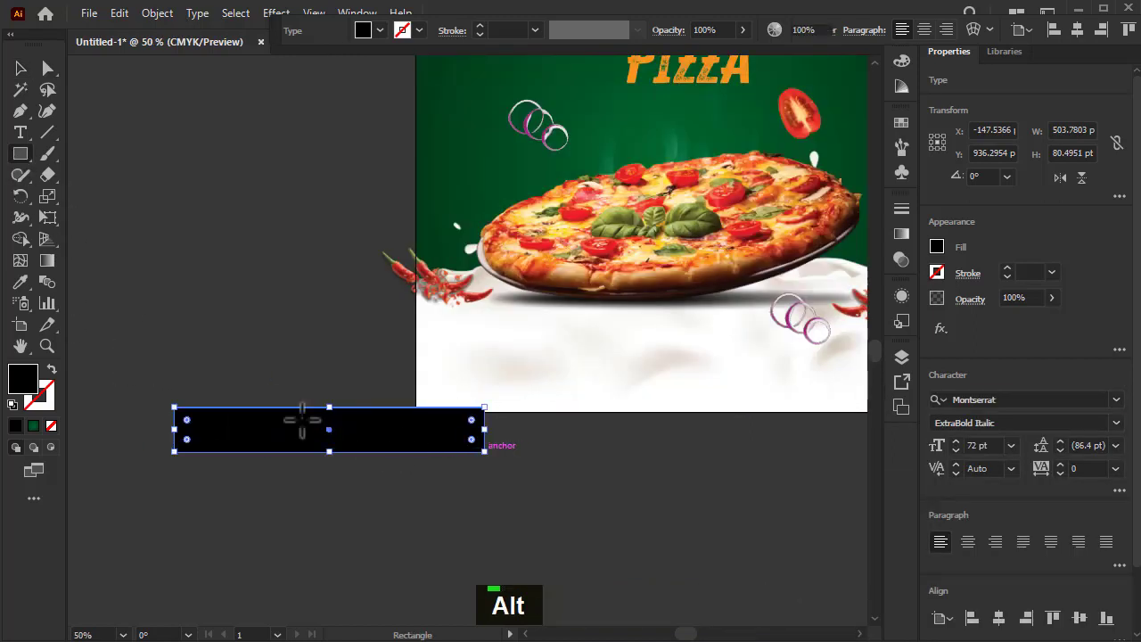
drag(196, 430, 273, 476)
Fill the rounded rectangle with the dark green sampled from the poster background and send it behind the ORDER NOW text.
click(19, 284)
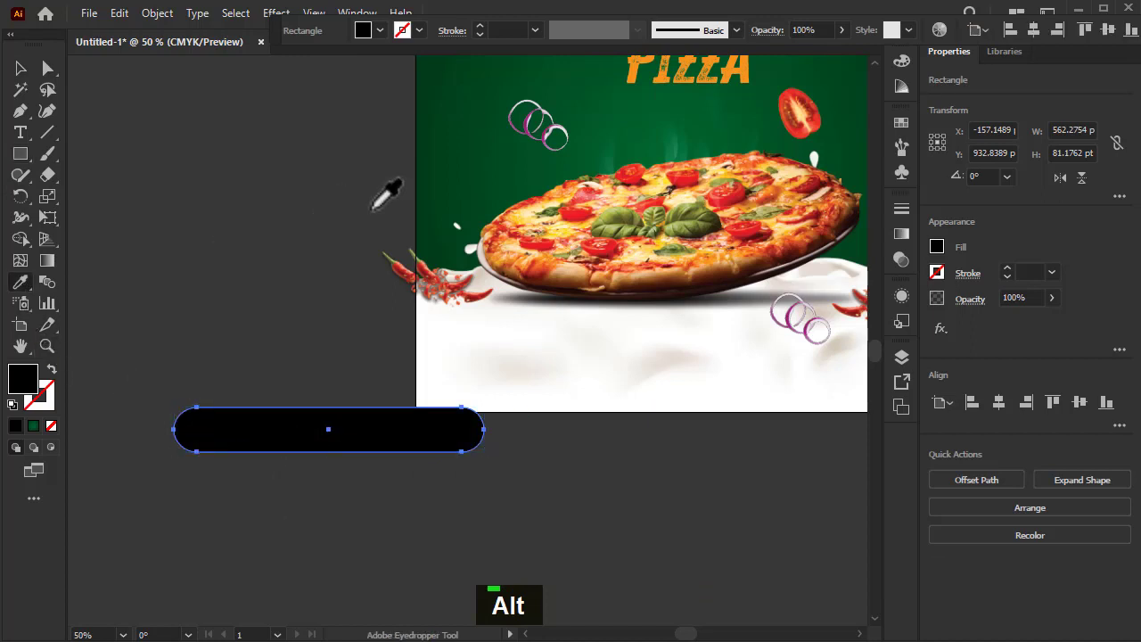
click(432, 178)
click(19, 68)
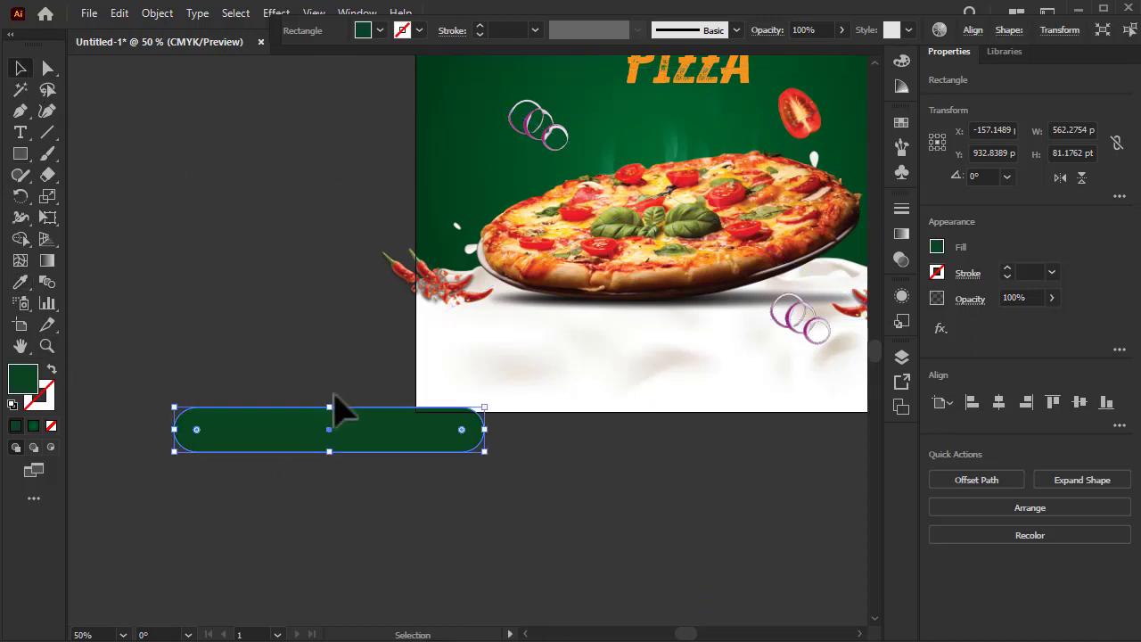
key(ctrl+shift+bracketleft)
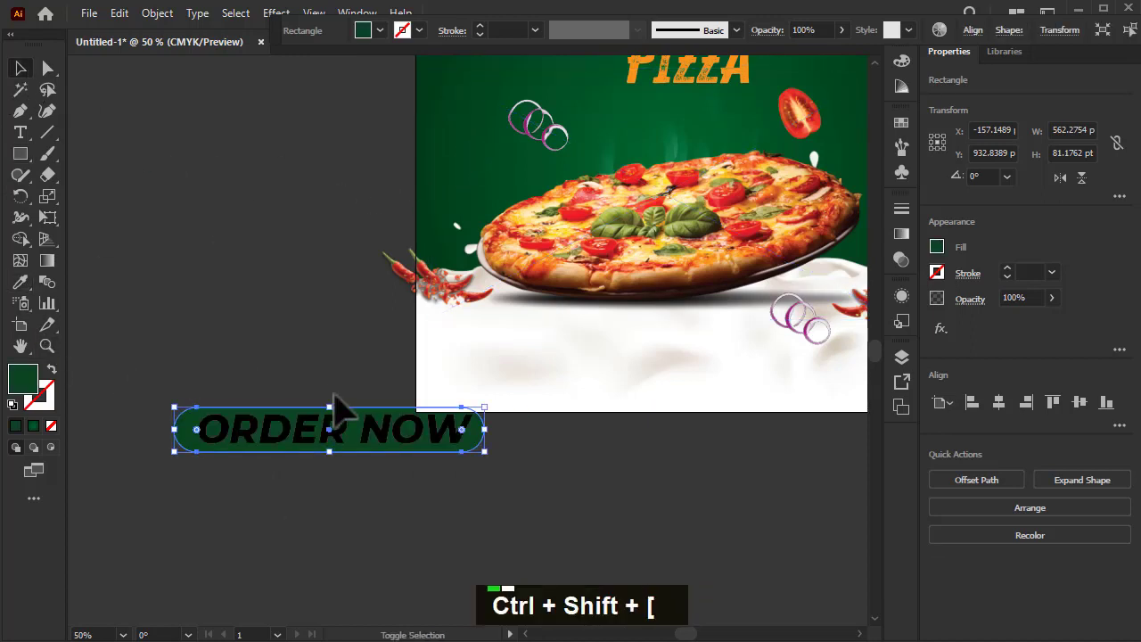
Fill the ORDER NOW text with white.
click(272, 441)
click(379, 32)
click(222, 59)
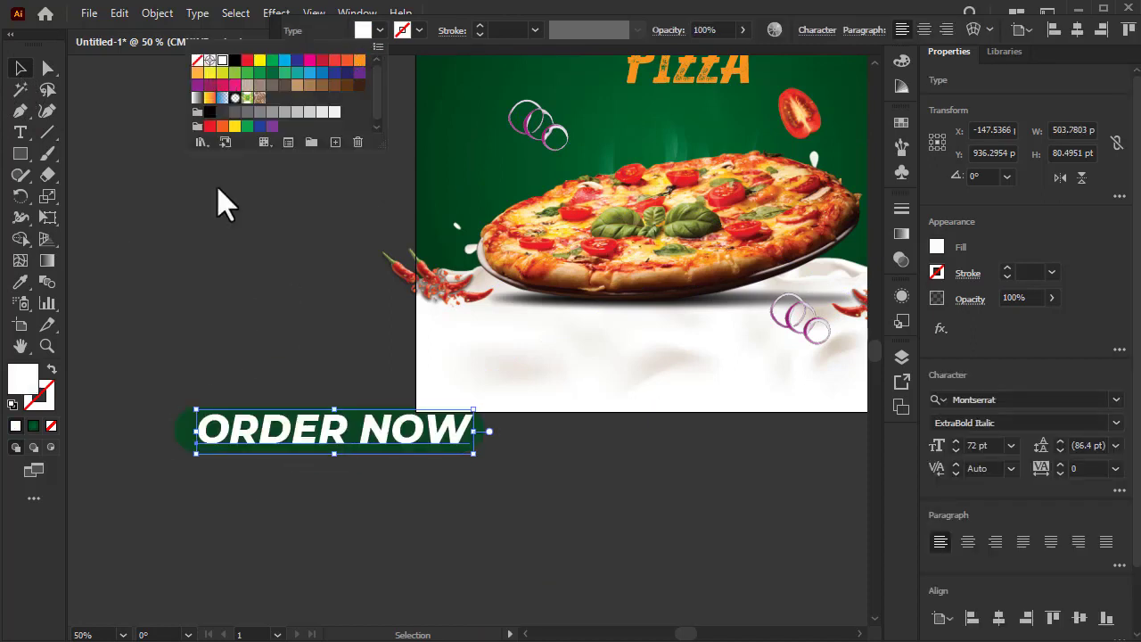
Recolor the rounded rectangle behind ORDER NOW with a medium green swatch.
click(178, 419)
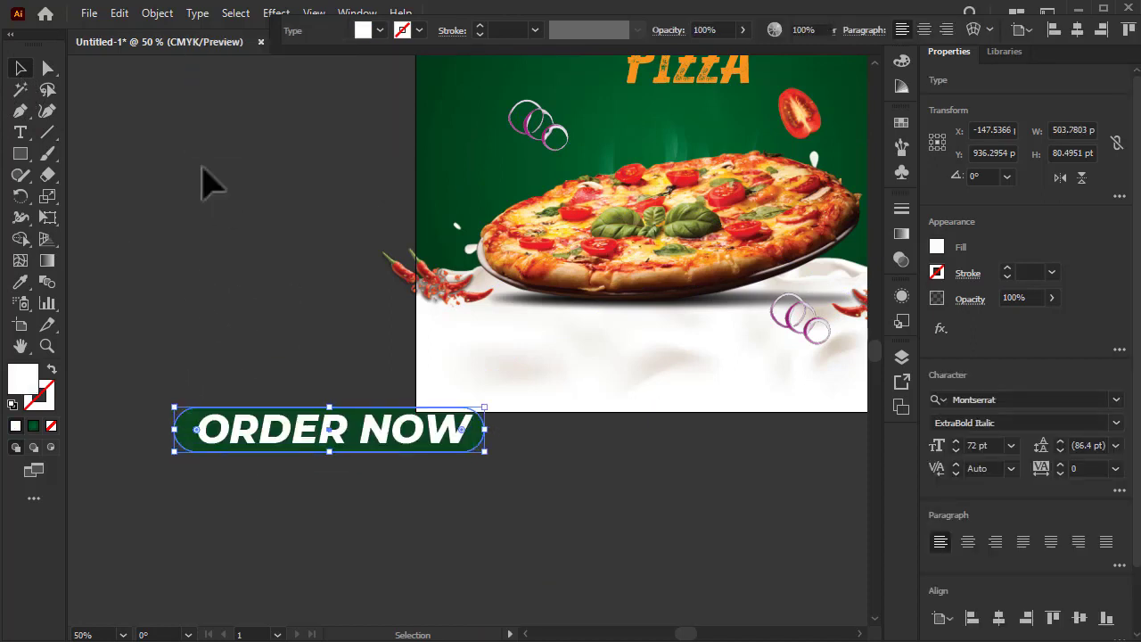
click(361, 32)
click(229, 71)
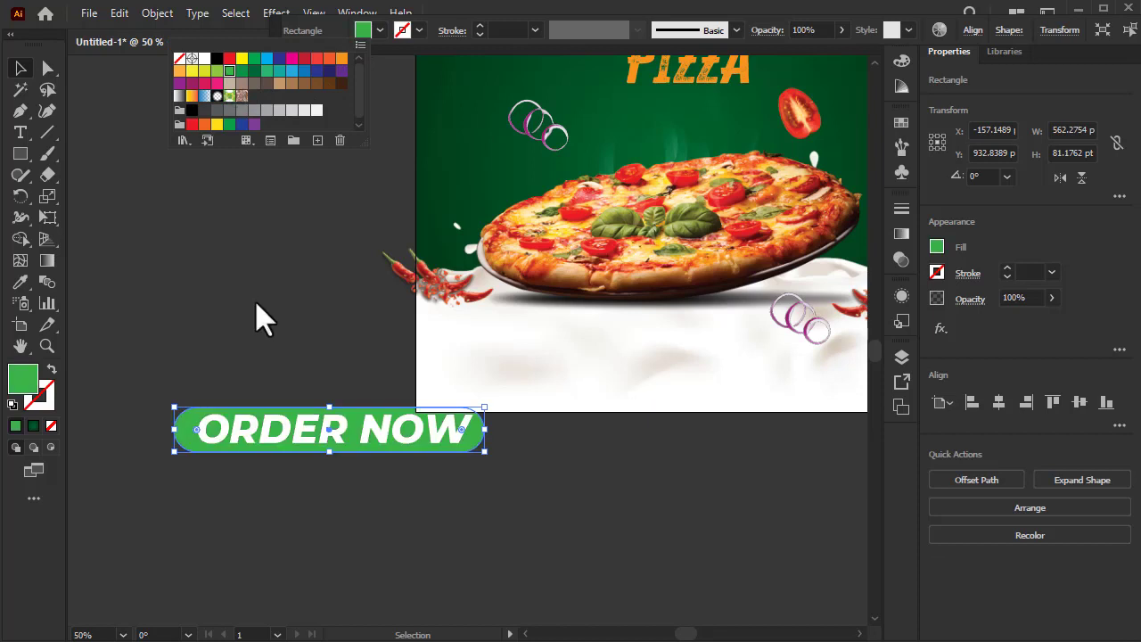
click(241, 71)
Shrink the ORDER NOW text and its rounded rectangle, making the rectangle about 334 pt wide and 61 pt high.
click(288, 425)
scroll(294, 490, up, 1)
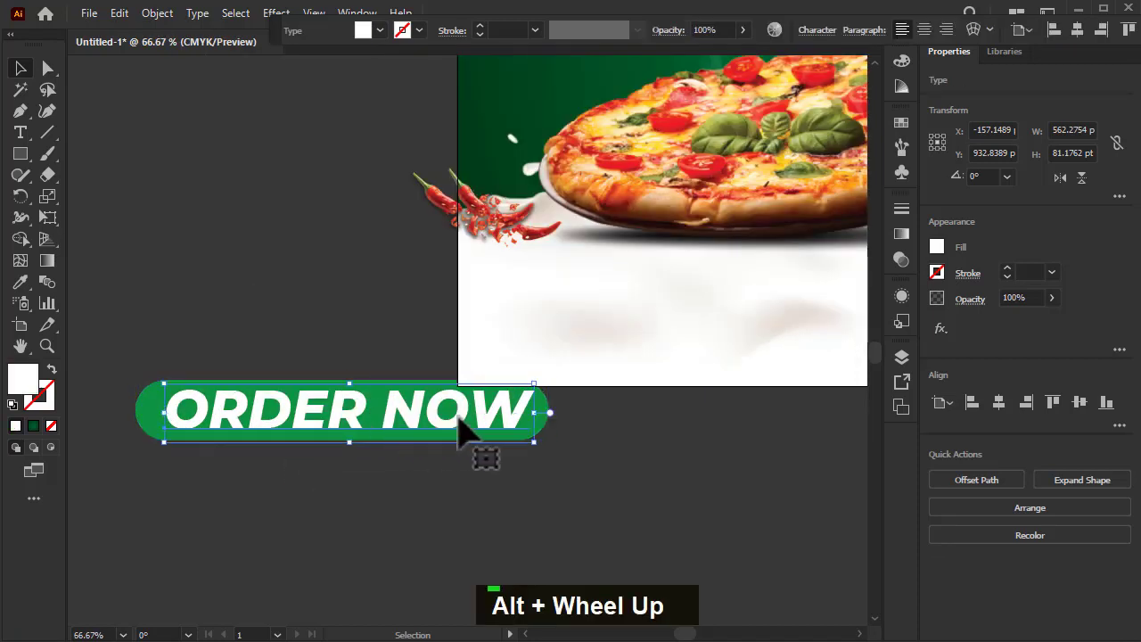
mouse_move(534, 384)
mouse_down()
mouse_move(523, 397)
mouse_move(536, 398)
mouse_up()
click(523, 386)
scroll(383, 447, up, 2)
drag(299, 335, 301, 323)
scroll(658, 389, down, 3)
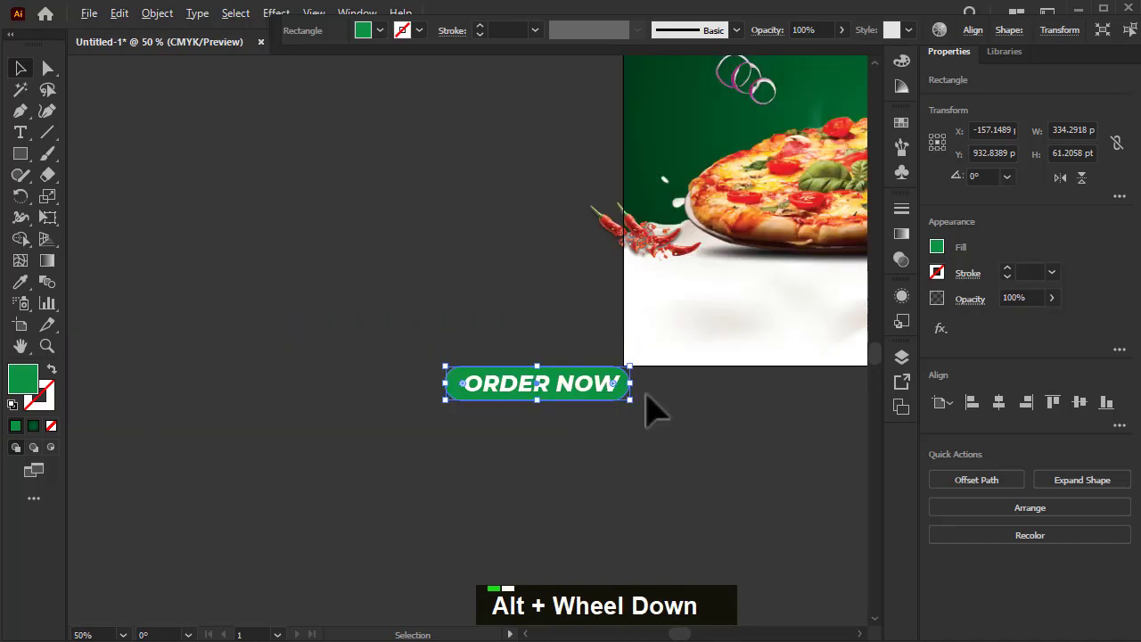
Group the ORDER NOW text with its green rounded rectangle.
scroll(559, 388, up, 1)
drag(546, 337, 476, 423)
key(ctrl+g)
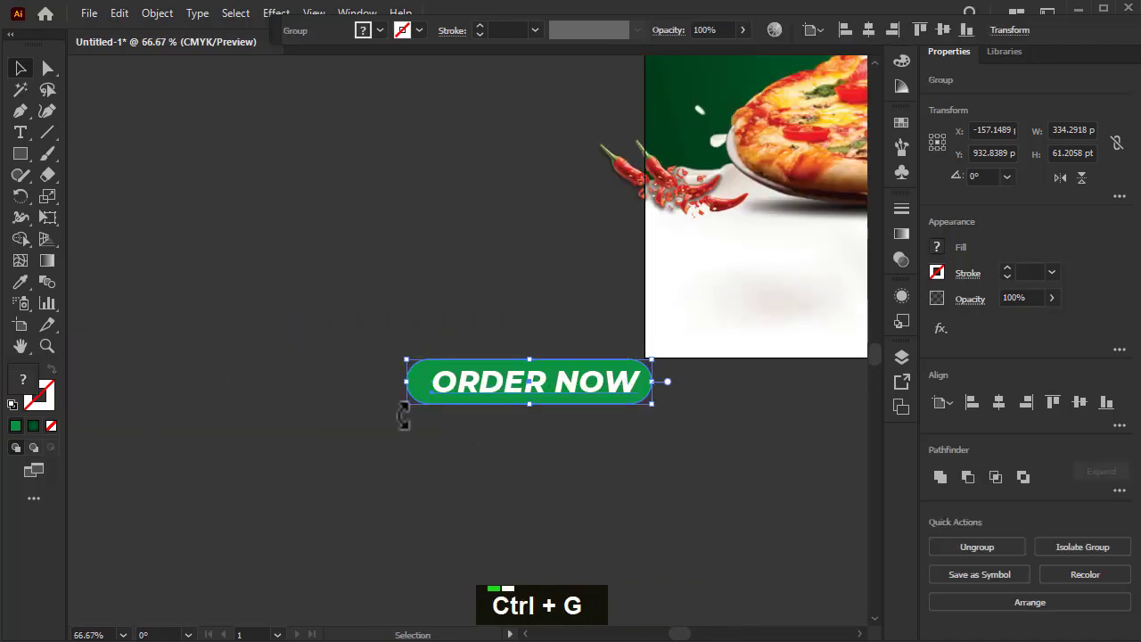
Place a copy of the ORDER NOW button near the artboard's lower-left corner and scale it to about 167 by 31 pt.
scroll(464, 403, down, 2)
drag(472, 401, 669, 351)
scroll(650, 356, up, 2)
drag(523, 358, 533, 358)
shift+click(533, 358)
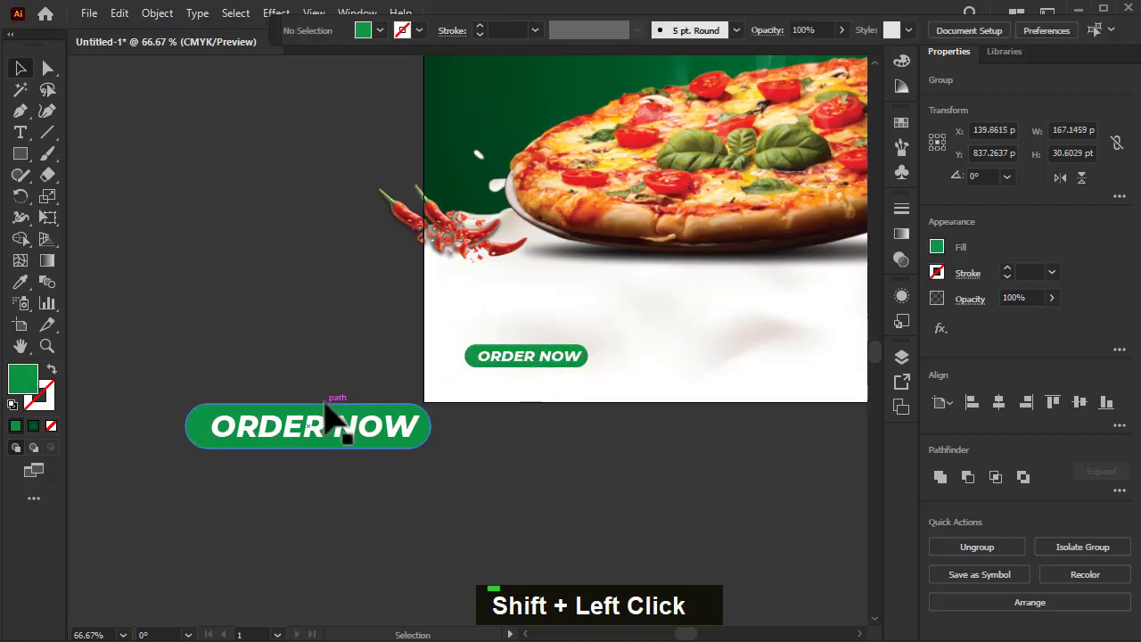
Delete the original button outside the artboard and shift the small ORDER NOW button closer to the artboard's lower-left corner.
double_click(308, 426)
key(Delete)
scroll(211, 446, down, 1)
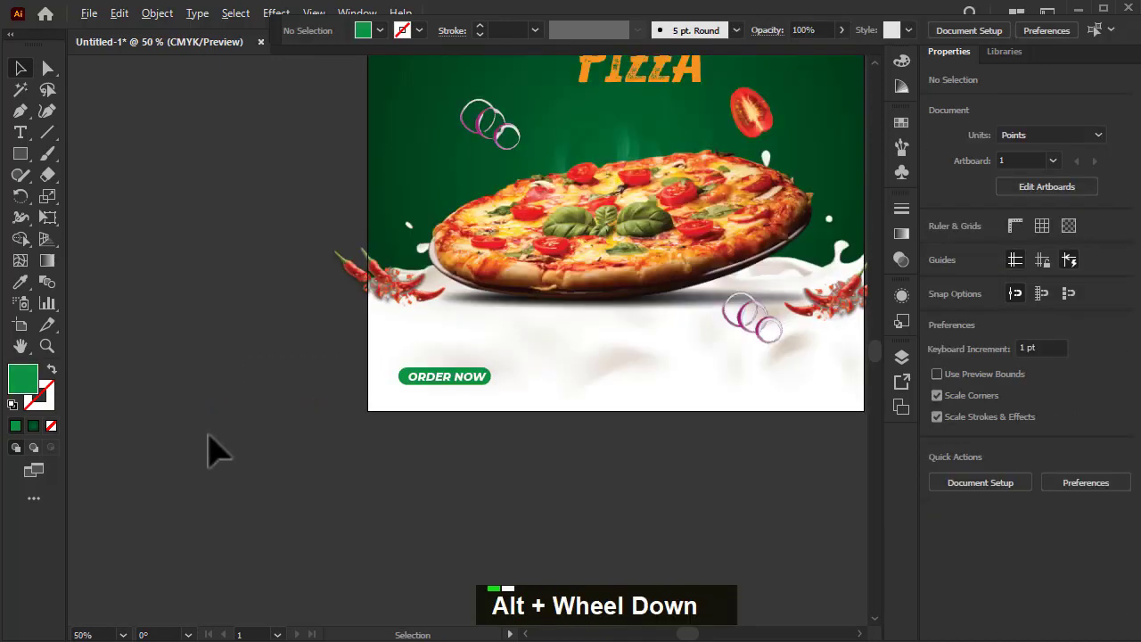
scroll(450, 387, up, 2)
drag(431, 372, 429, 392)
Add a contact phone number as text below the artboard and duplicate it directly underneath.
scroll(285, 395, down, 1)
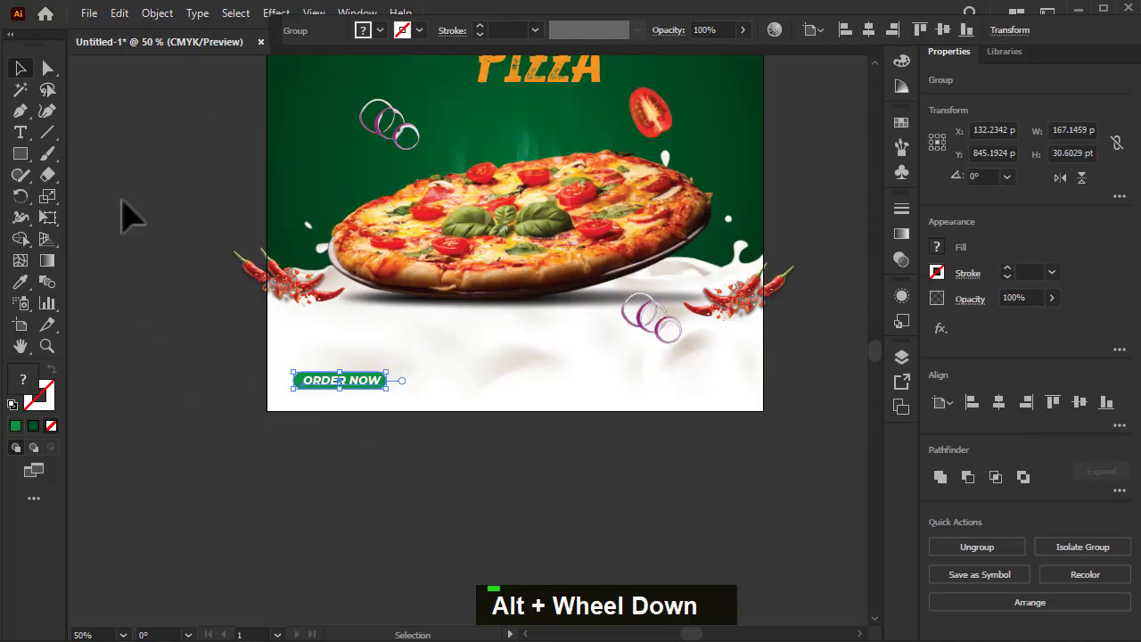
click(205, 515)
text(+92311 11111111)
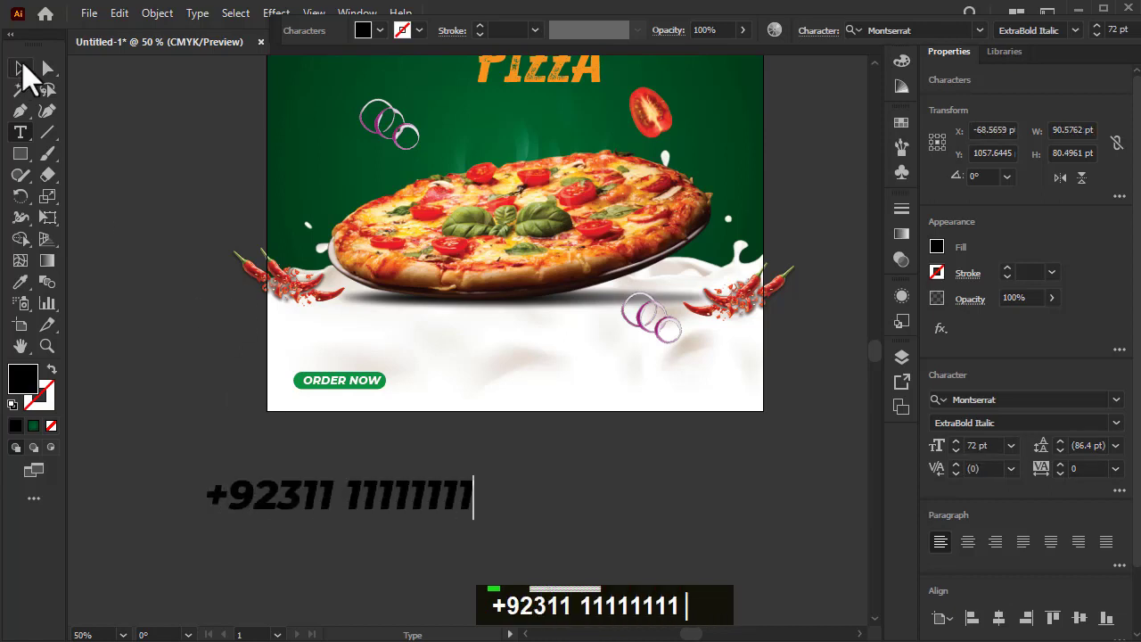
click(21, 69)
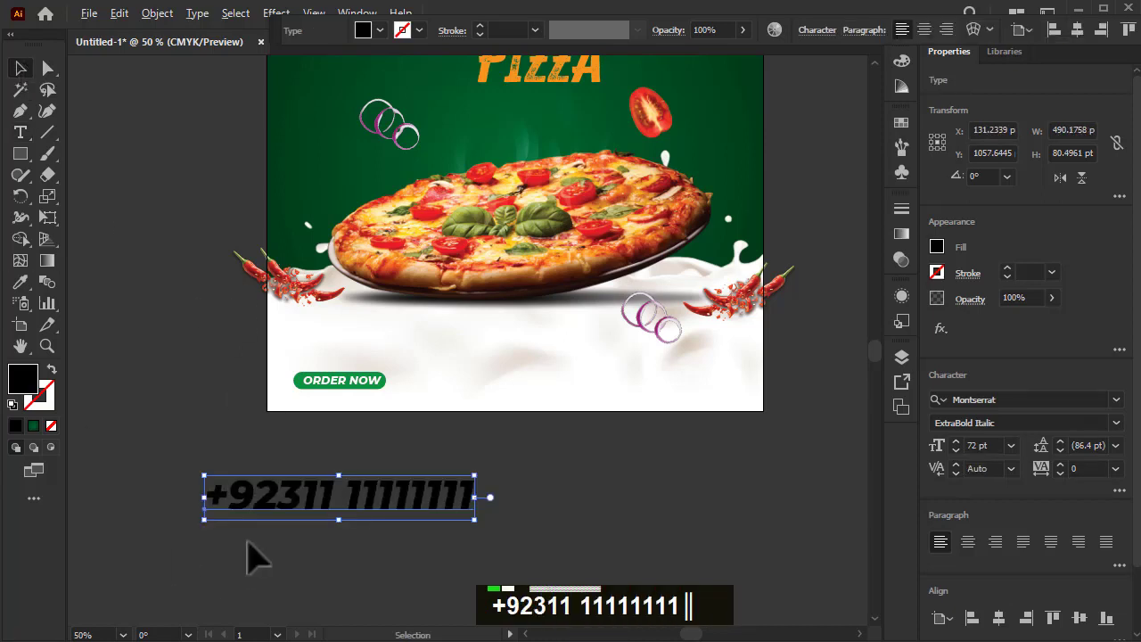
drag(328, 497, 318, 525)
Change both phone number lines to the Montserrat SemiBold Italic style.
click(1115, 423)
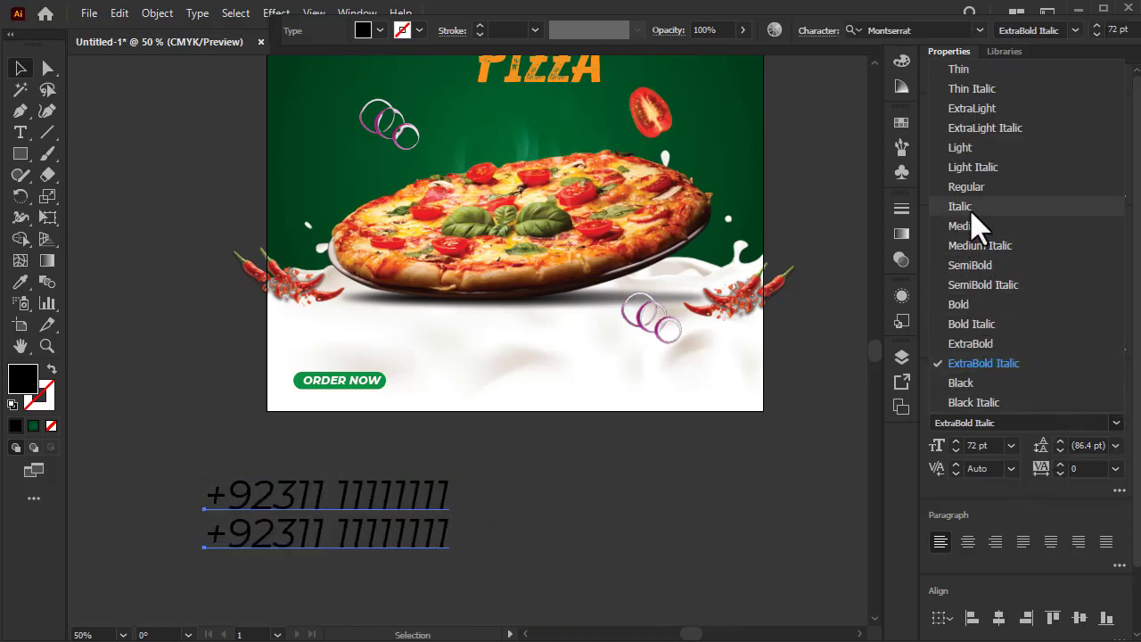
click(972, 265)
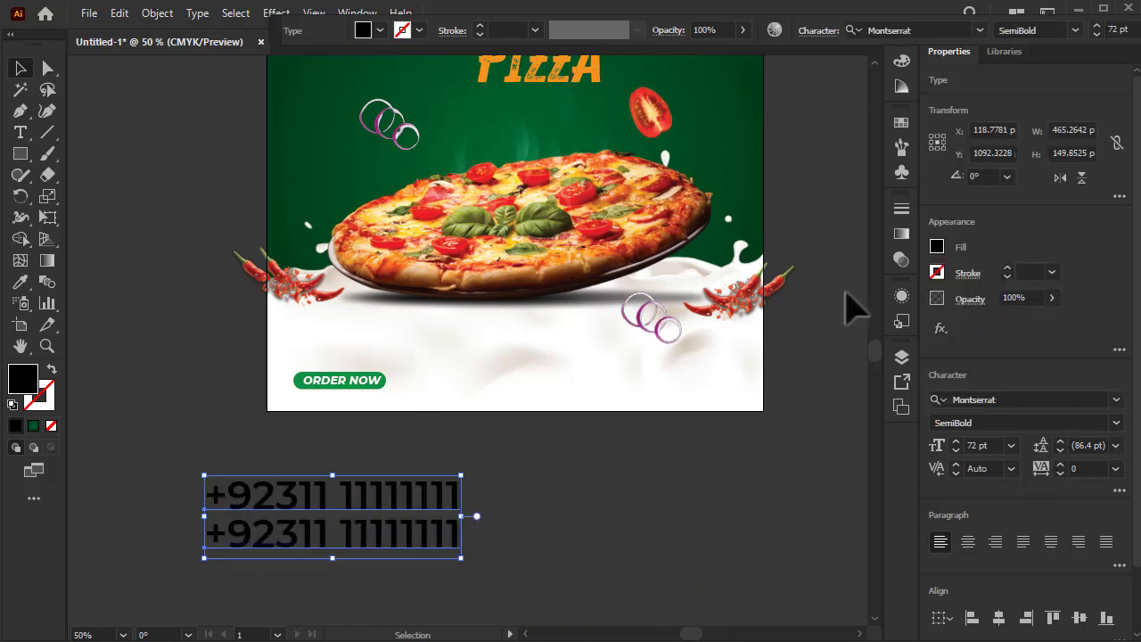
click(1115, 424)
click(993, 287)
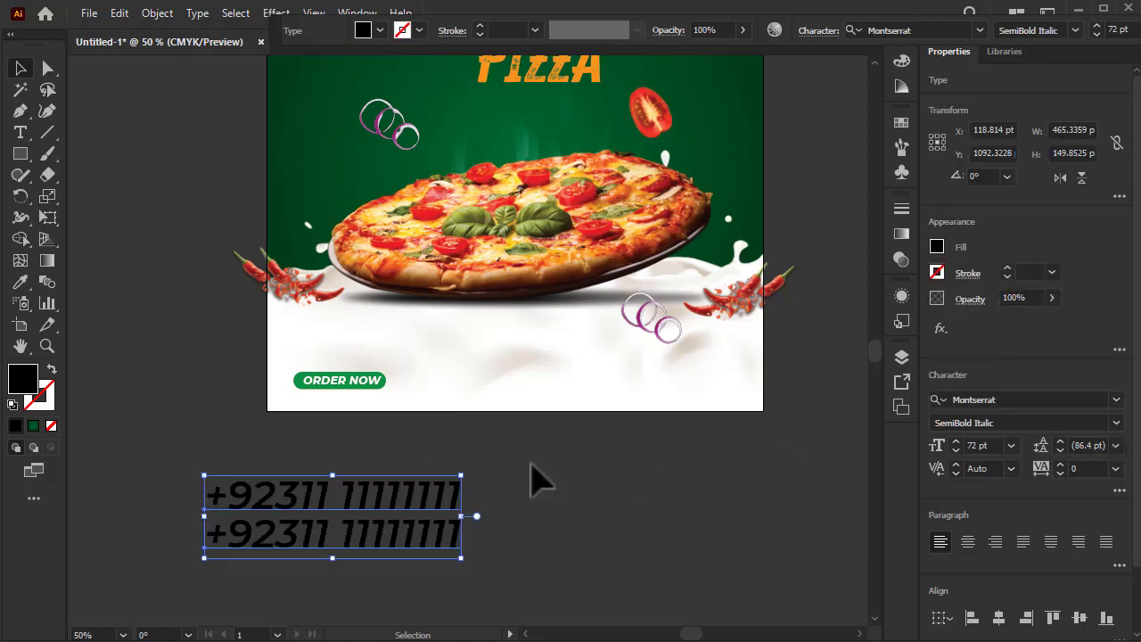
Add the text "CONTACT US" above the phone numbers.
click(21, 132)
click(184, 455)
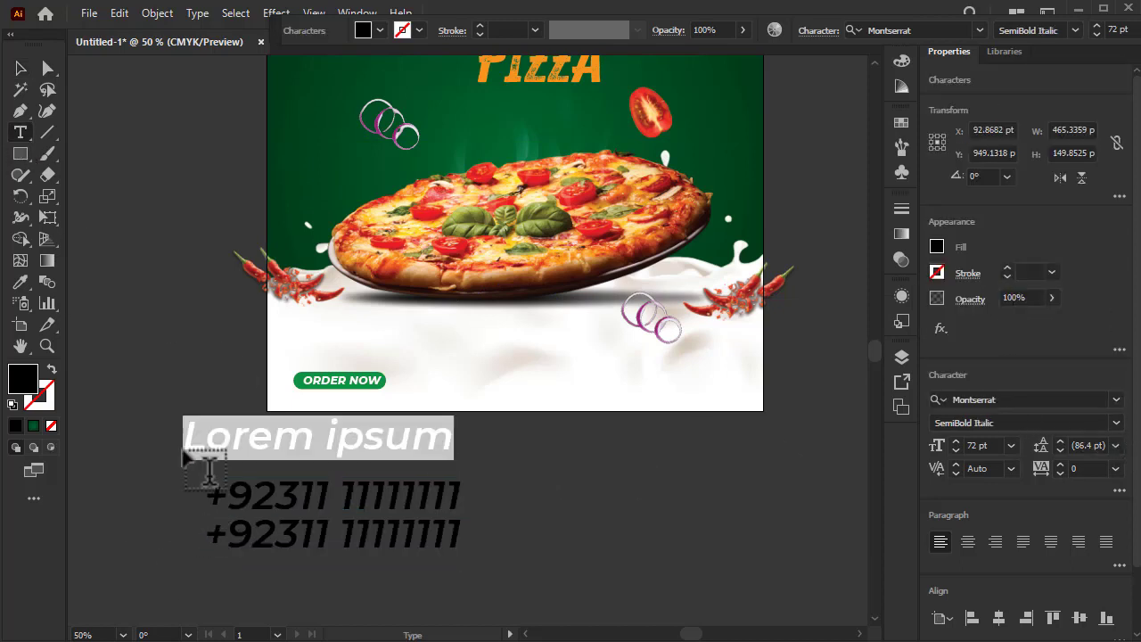
text(CONTACT US)
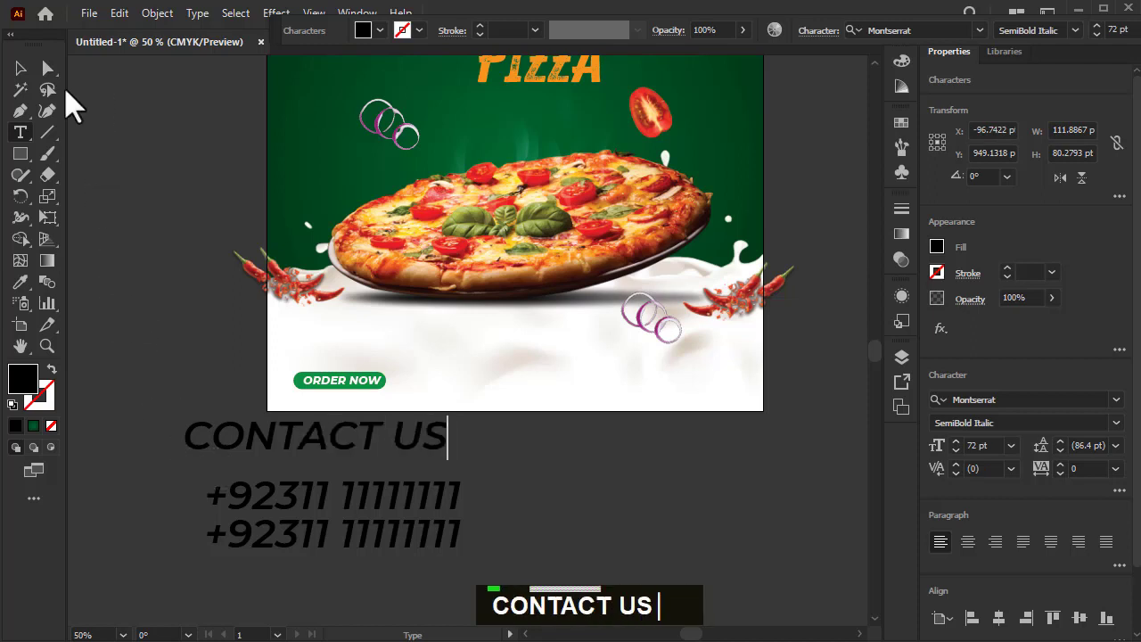
click(19, 69)
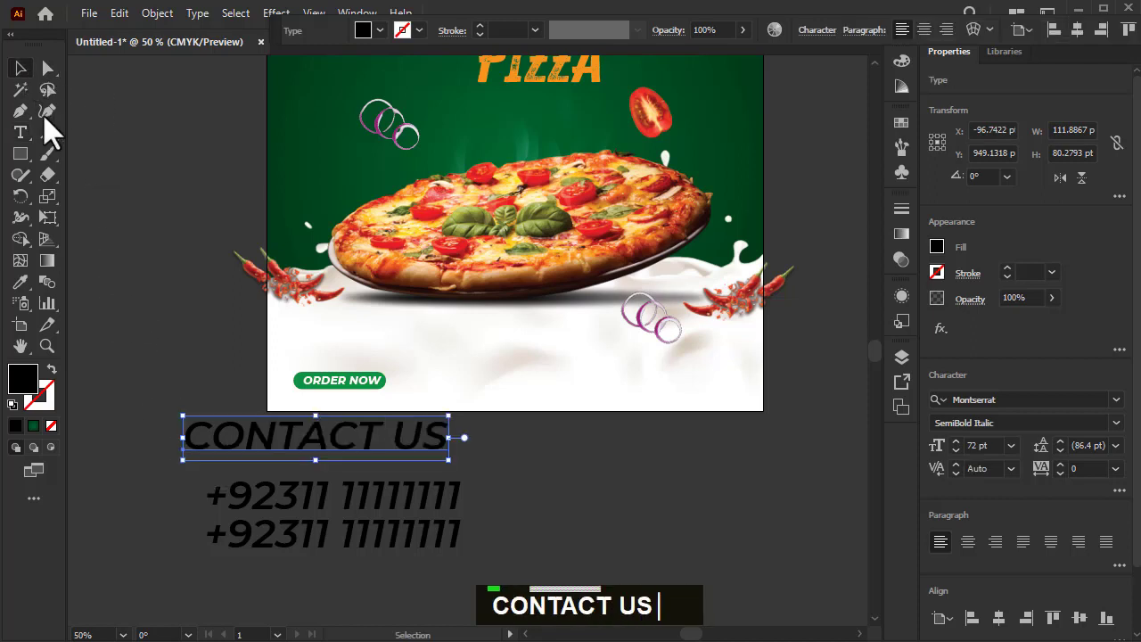
Scale down the CONTACT US text proportionally and align it with the left edge of the phone numbers, just above them.
drag(449, 460, 377, 443)
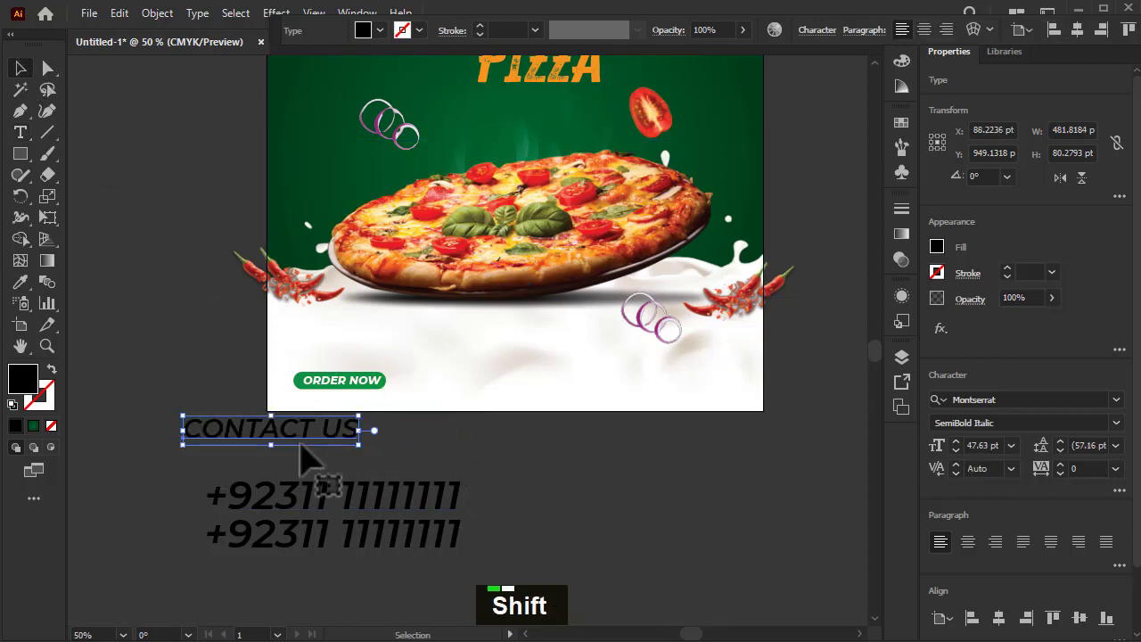
drag(286, 450, 301, 473)
drag(392, 445, 323, 457)
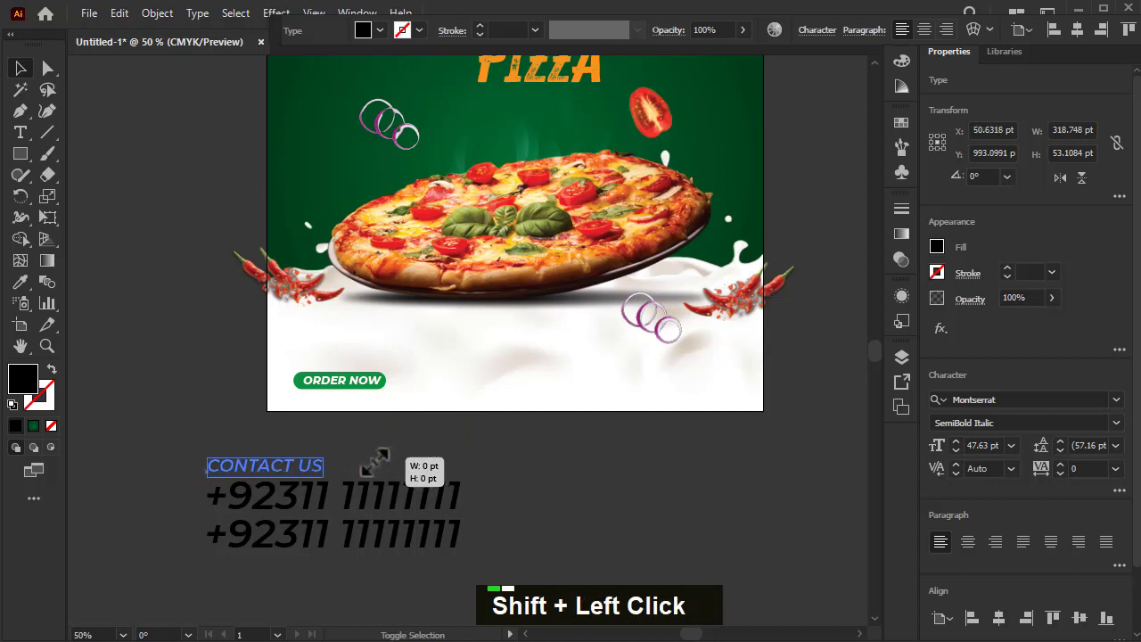
Fill the CONTACT US text and both phone number lines with a light green swatch.
shift+click(207, 569)
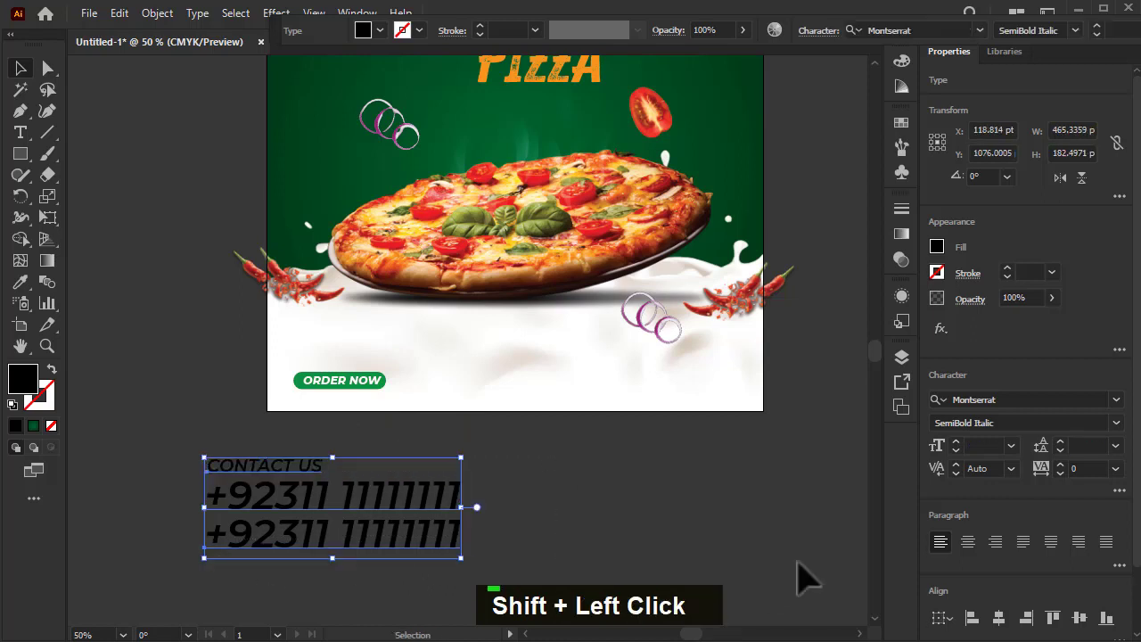
click(363, 31)
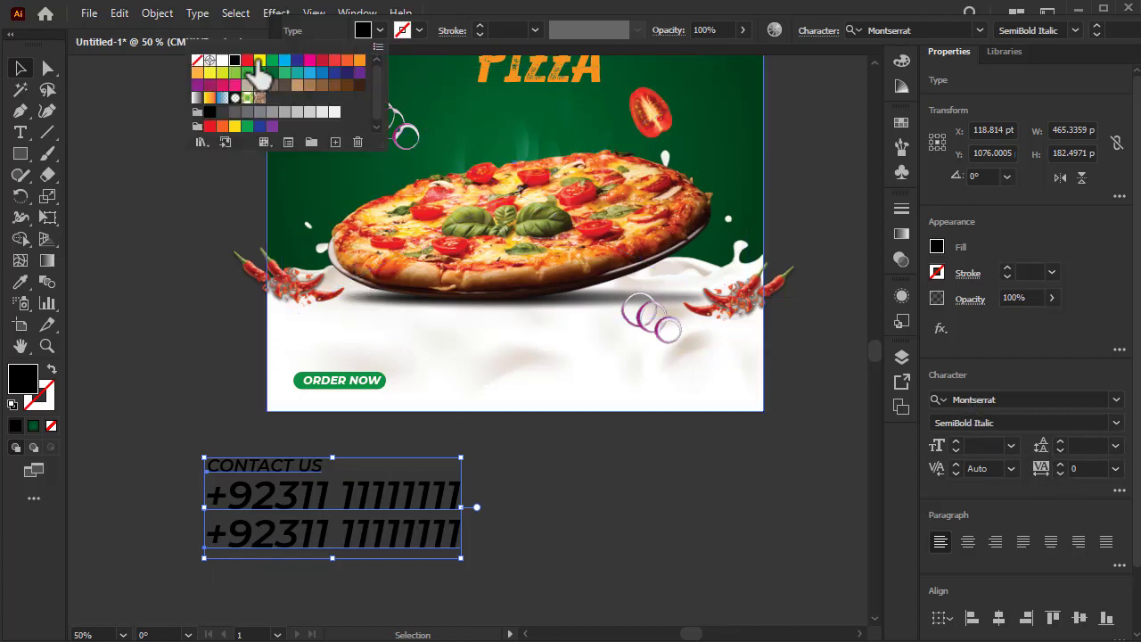
click(247, 73)
click(128, 323)
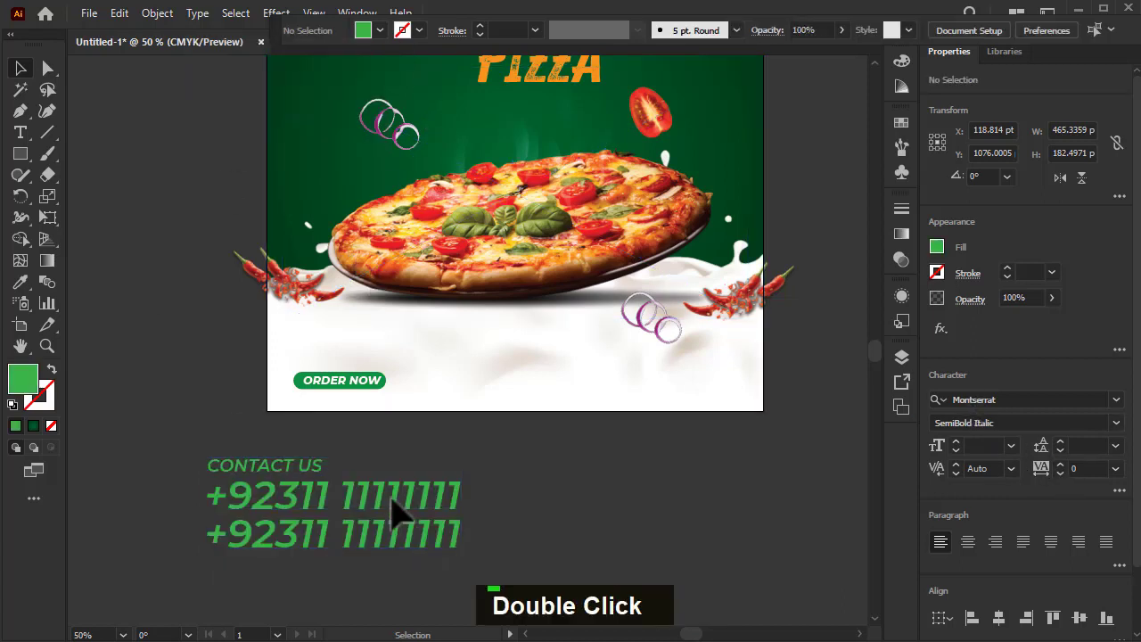
Group the contact texts and place the group, reduced to about 236 by 93 pt, in the artboard's lower-right corner.
click(268, 532)
key(ctrl+g)
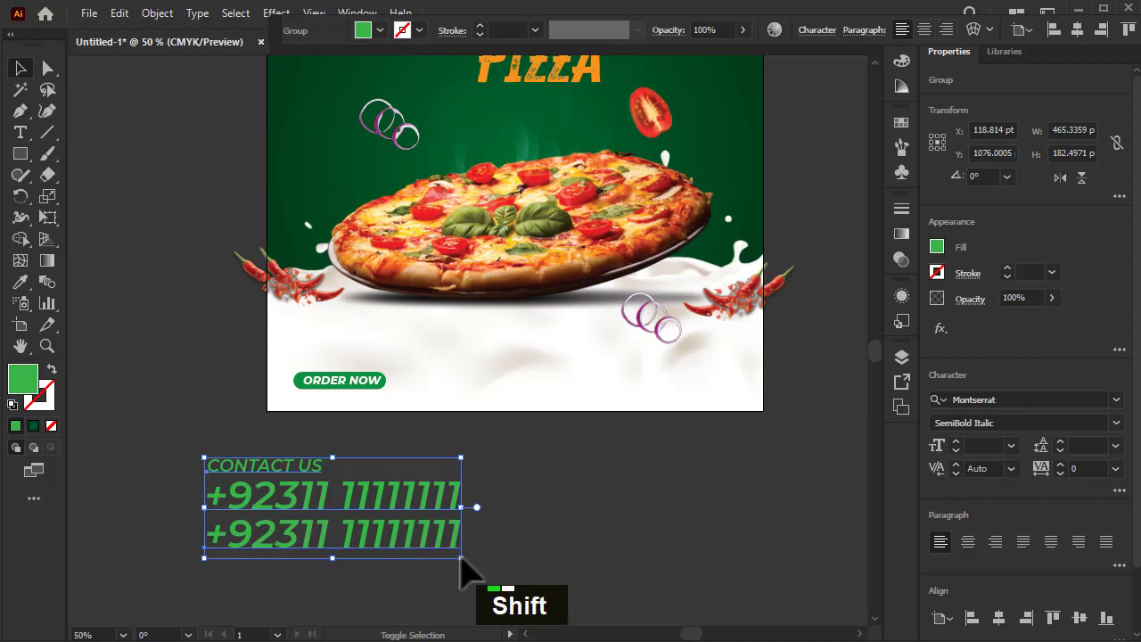
drag(461, 557, 344, 527)
drag(285, 501, 696, 388)
Shrink the contact group to about 156 by 61 pt and fill it with the same medium green as the ORDER NOW button.
scroll(696, 388, up, 1)
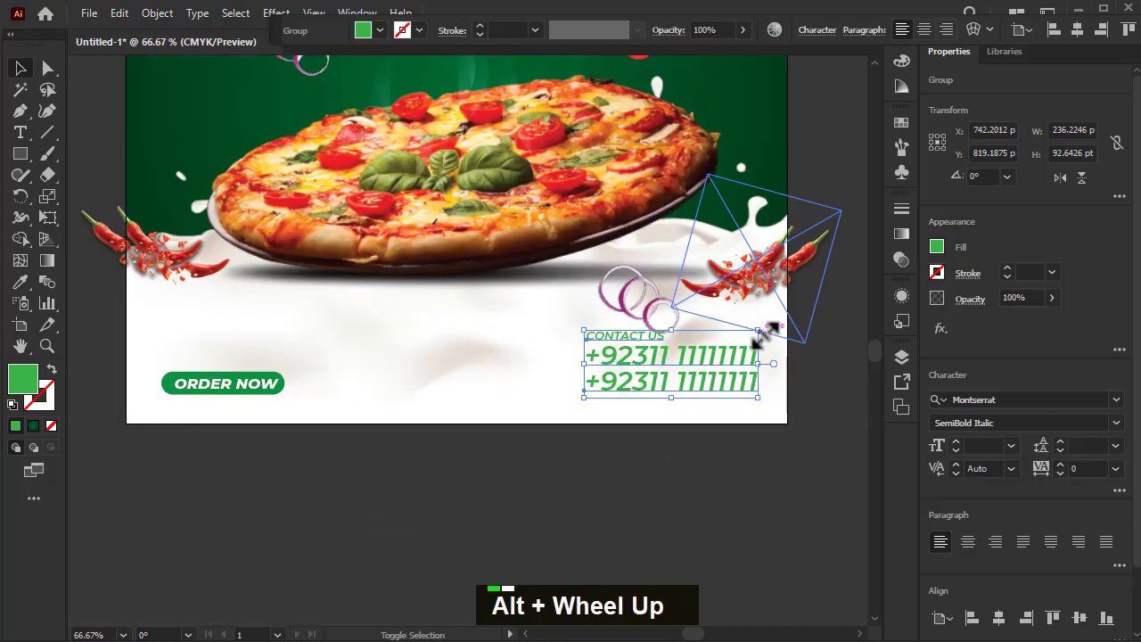
shift+click(758, 332)
drag(757, 331, 702, 379)
click(380, 30)
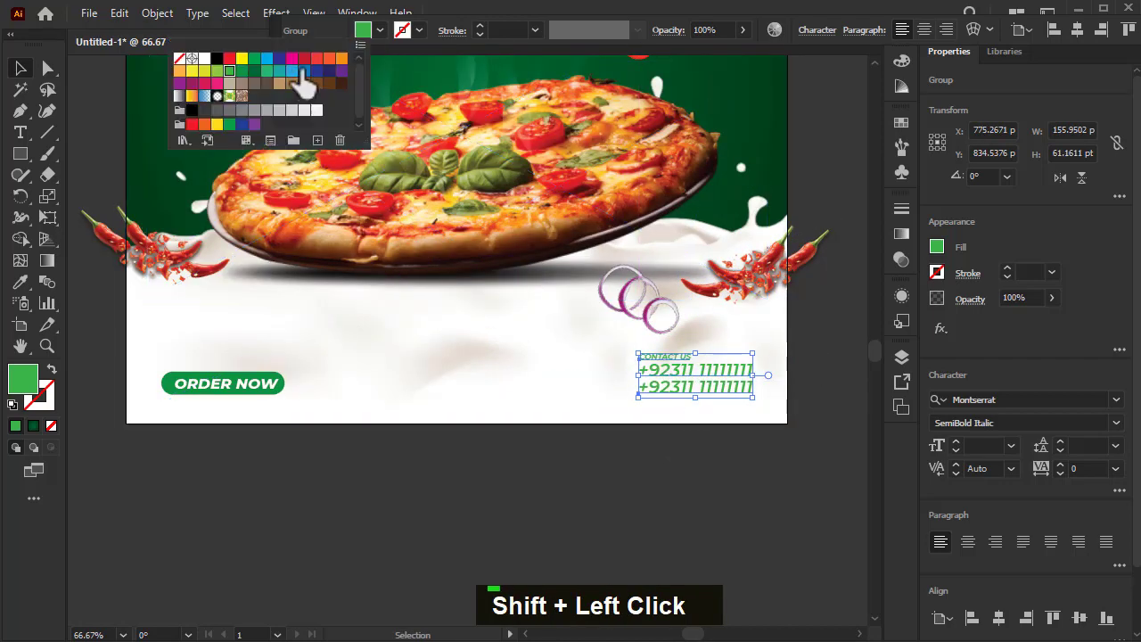
double_click(325, 533)
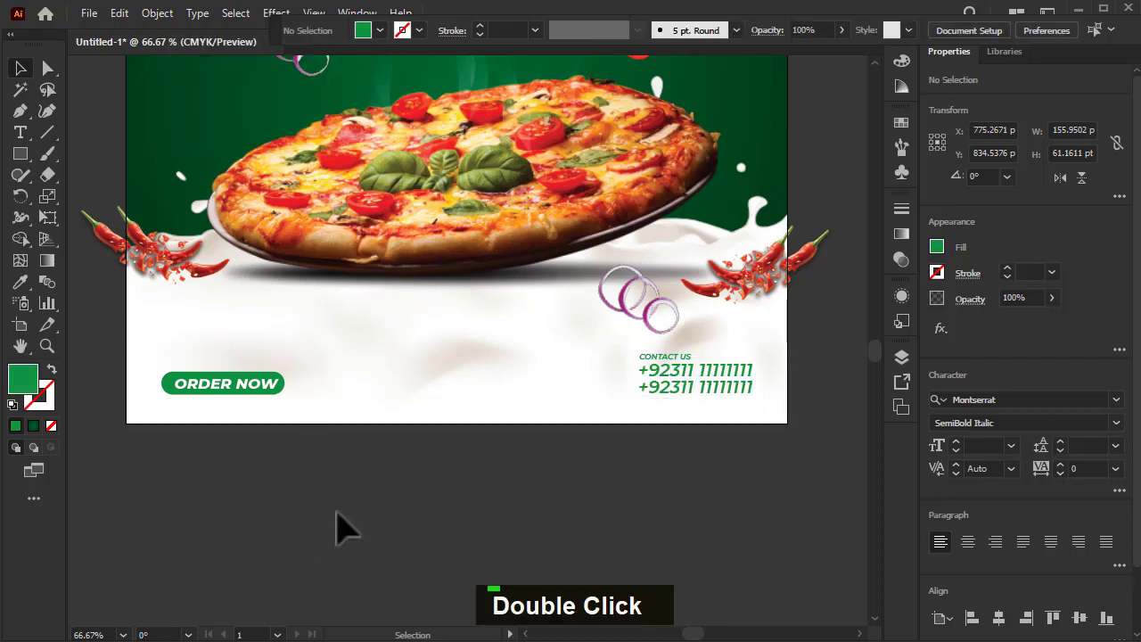
scroll(354, 544, down, 1)
key(ctrl+z)
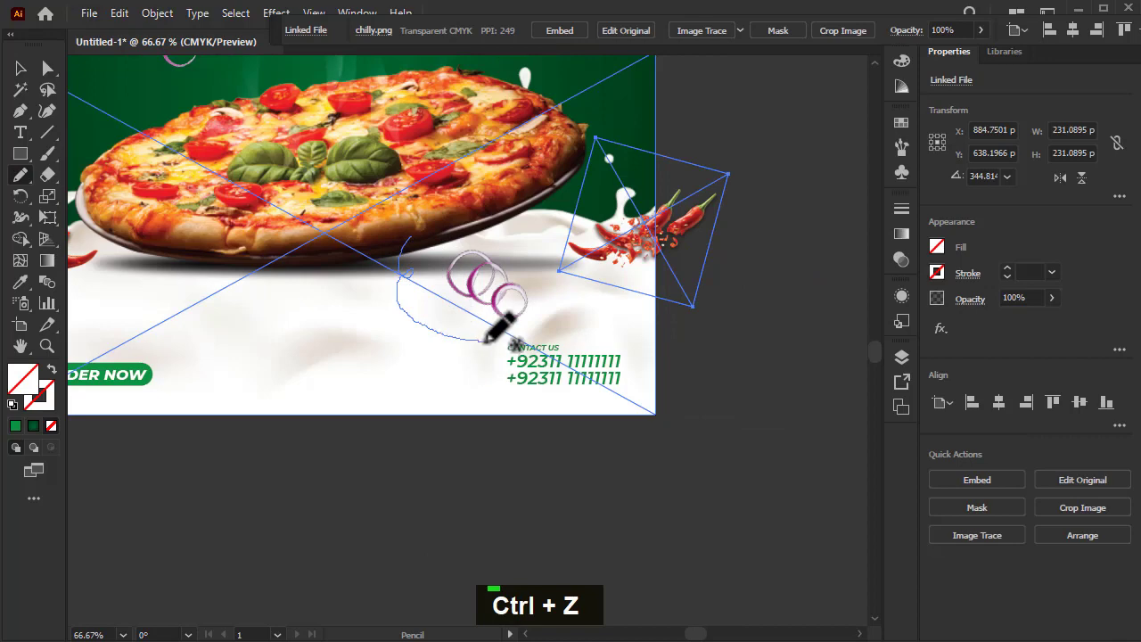
drag(488, 339, 487, 339)
scroll(517, 346, down, 1)
key(ctrl+z)
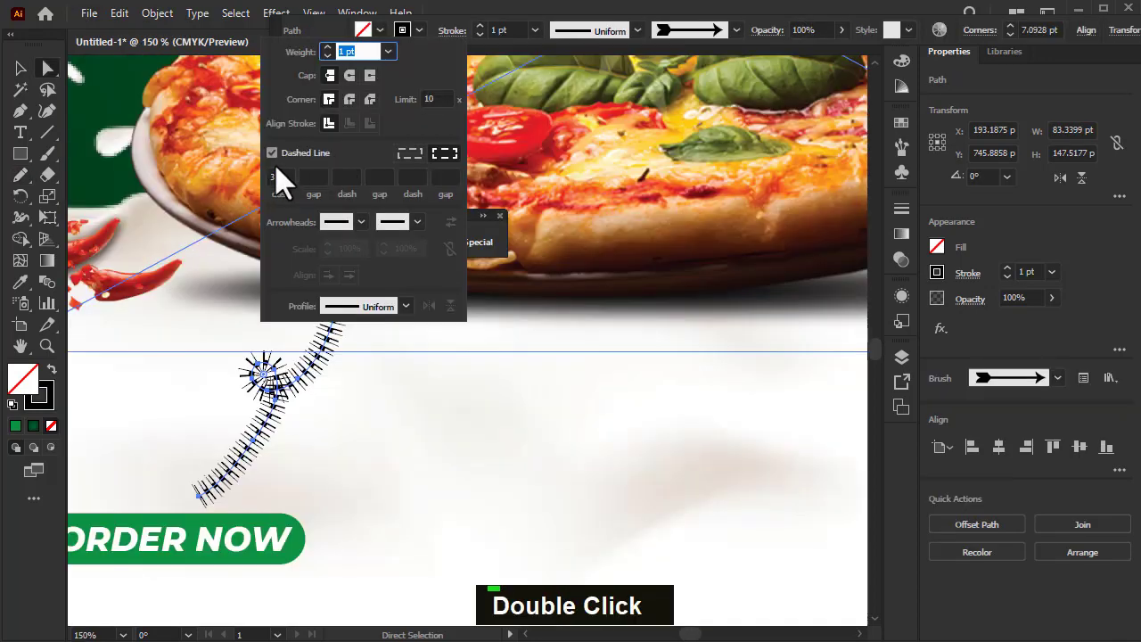
Turn off the dashed line on the looping arrow path above ORDER NOW, leaving a solid 1 pt arrow stroke.
scroll(294, 453, down, 1)
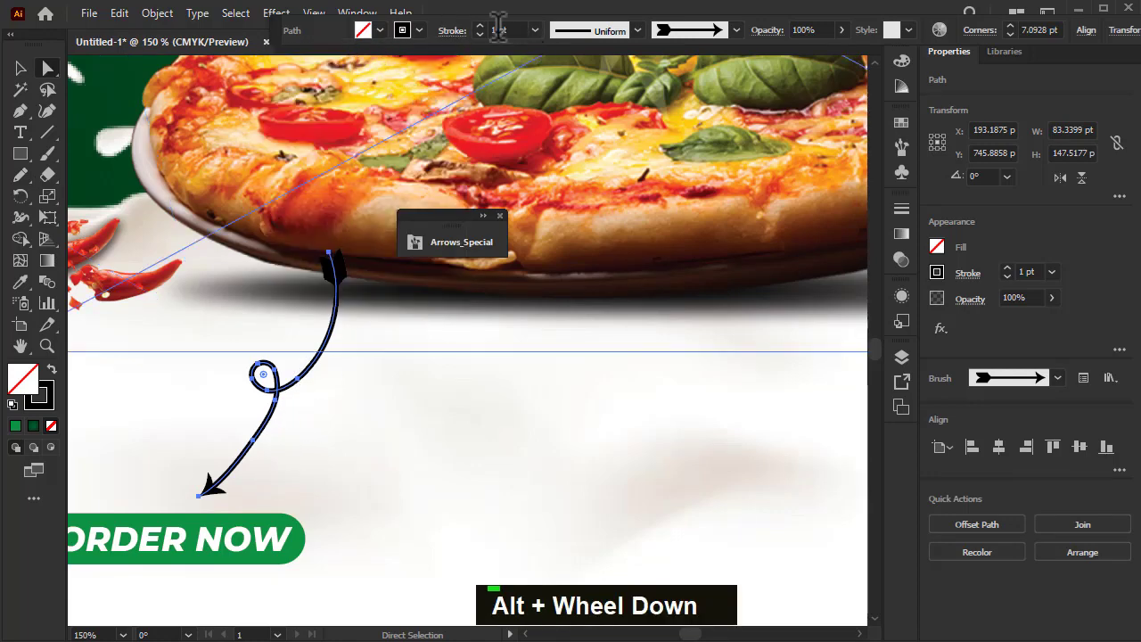
scroll(498, 29, up, 1)
scroll(498, 30, down, 1)
alt+scroll(285, 329, down, 2)
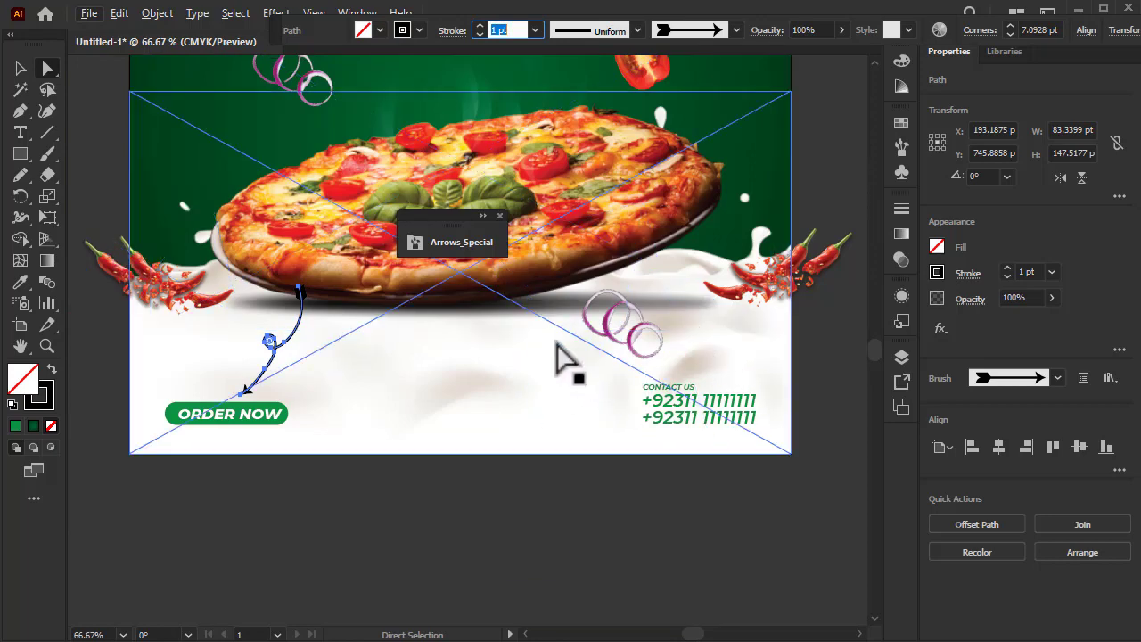
Draw a looping freehand path about 121 by 143 pt from the pizza to the contact details and apply the Arrow 2.01 brush.
click(553, 378)
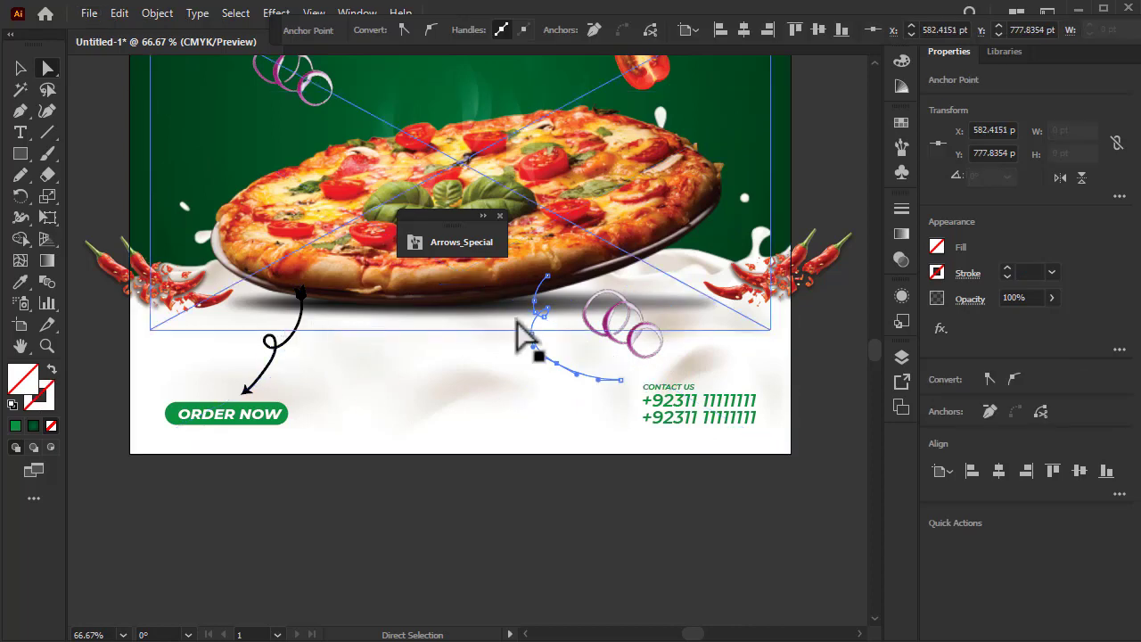
alt+scroll(535, 316, up, 3)
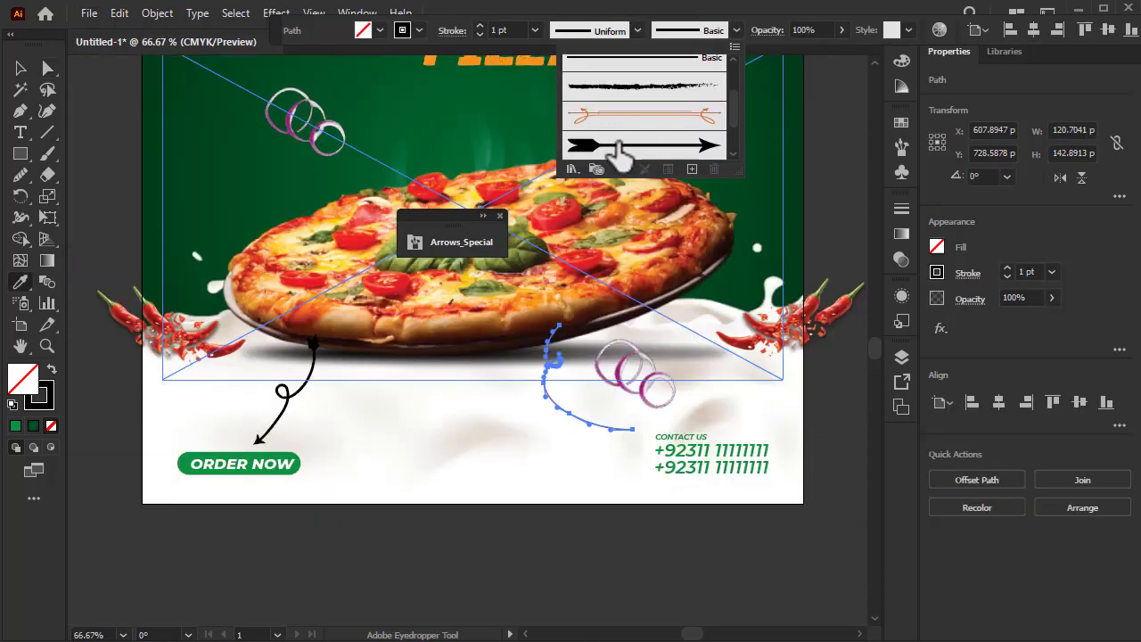
click(619, 147)
alt+scroll(608, 473, up, 1)
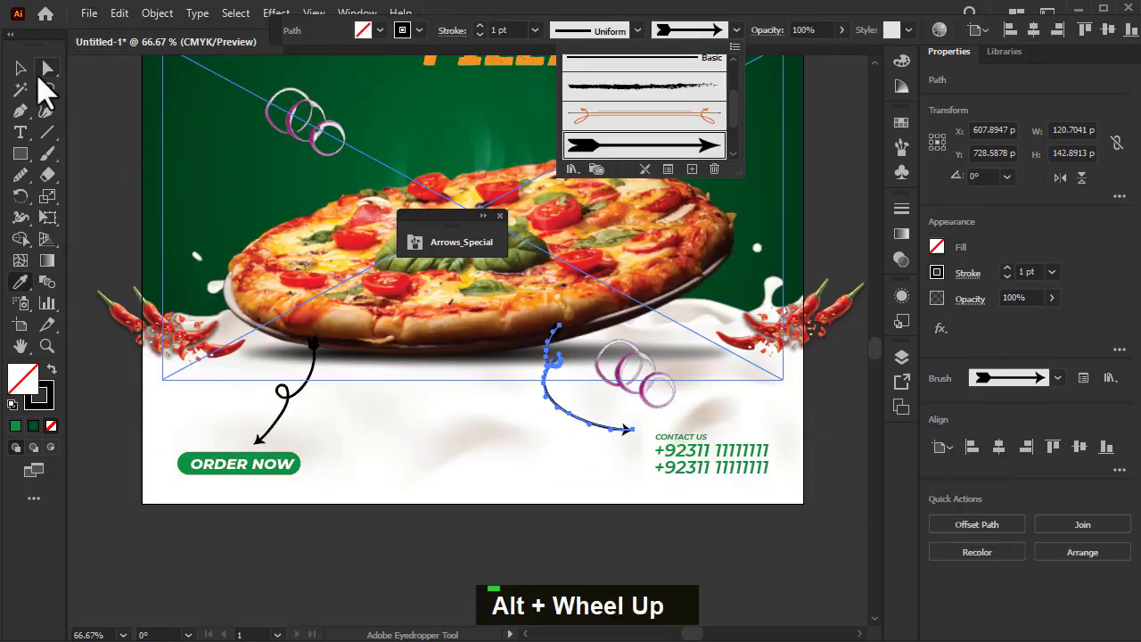
alt+scroll(612, 453, up, 2)
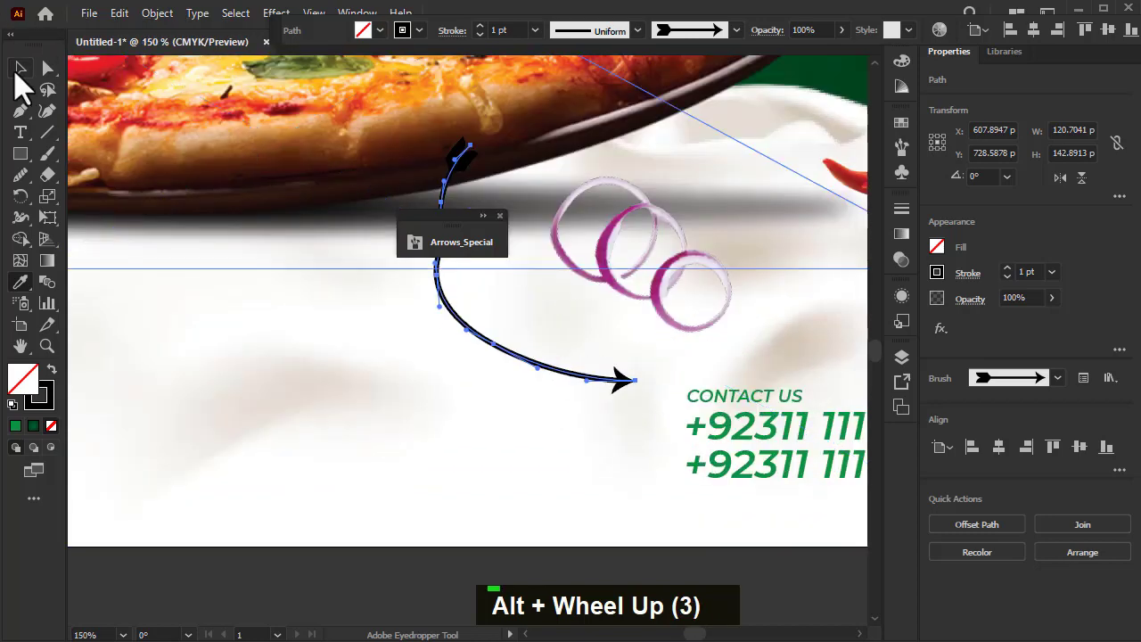
Reposition and slightly enlarge the second arrow so it runs from the pizza's lower edge to the phone numbers.
click(19, 70)
drag(464, 328, 482, 356)
drag(453, 178, 429, 200)
drag(490, 374, 457, 366)
drag(647, 388, 679, 419)
scroll(624, 423, down, 3)
click(418, 486)
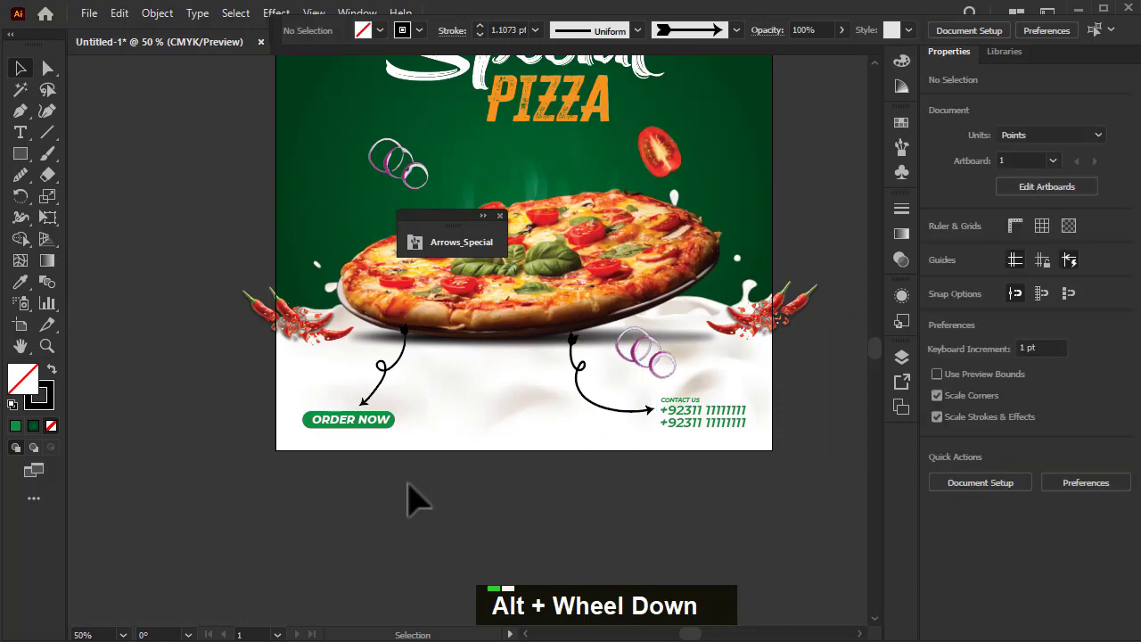
Add the text UP TO below the artboard in Montserrat SemiBold Italic at 72 pt.
scroll(395, 490, down, 1)
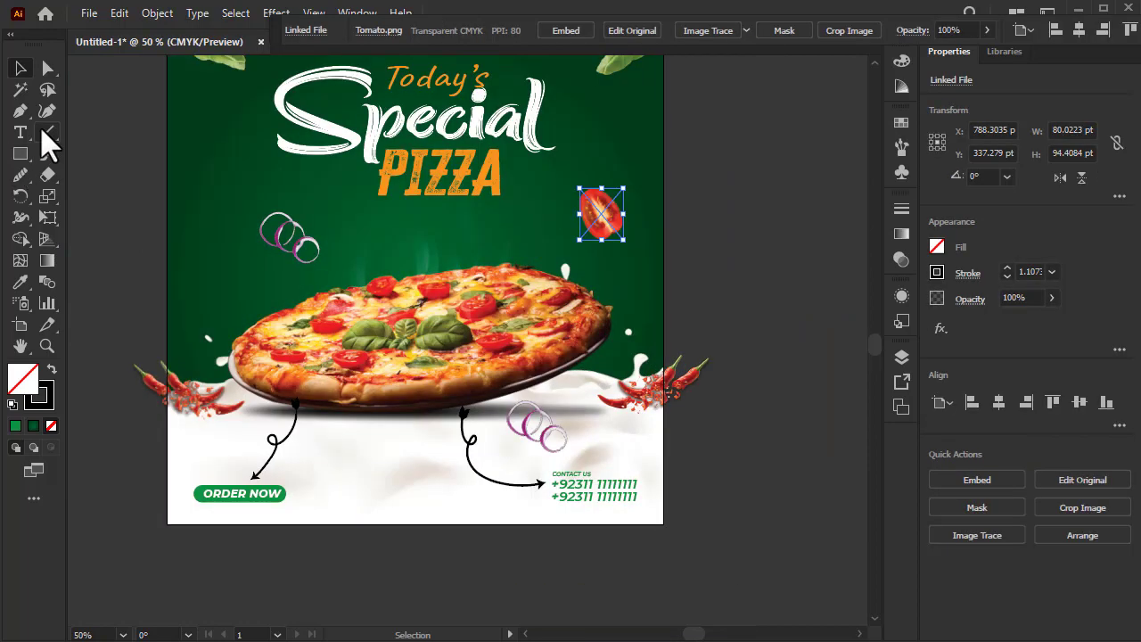
key(t)
scroll(226, 481, down, 2)
scroll(223, 474, up, 1)
click(235, 472)
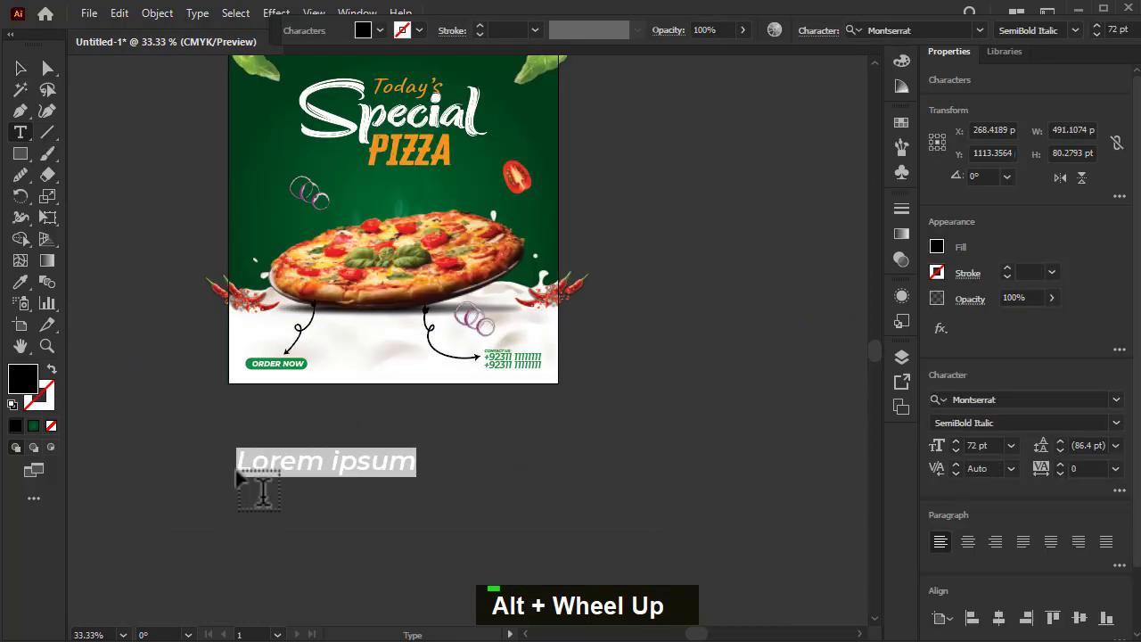
text(UP )
text(TP)
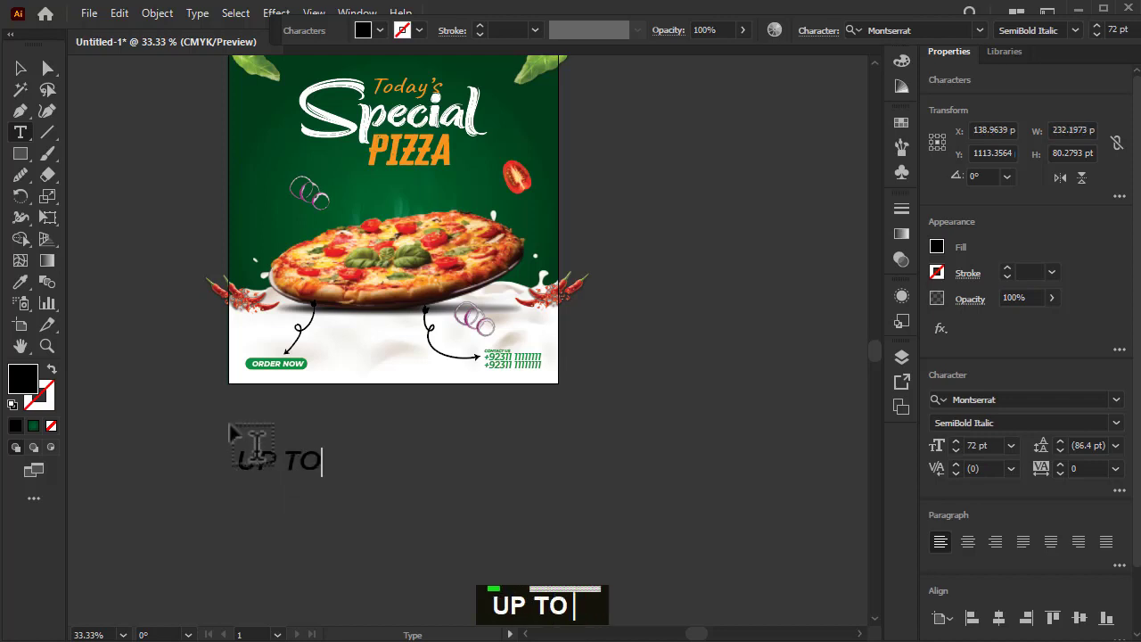
click(19, 68)
Duplicate the UP TO text just below itself and change the copy to 35%.
drag(294, 460, 279, 492)
double_click(279, 499)
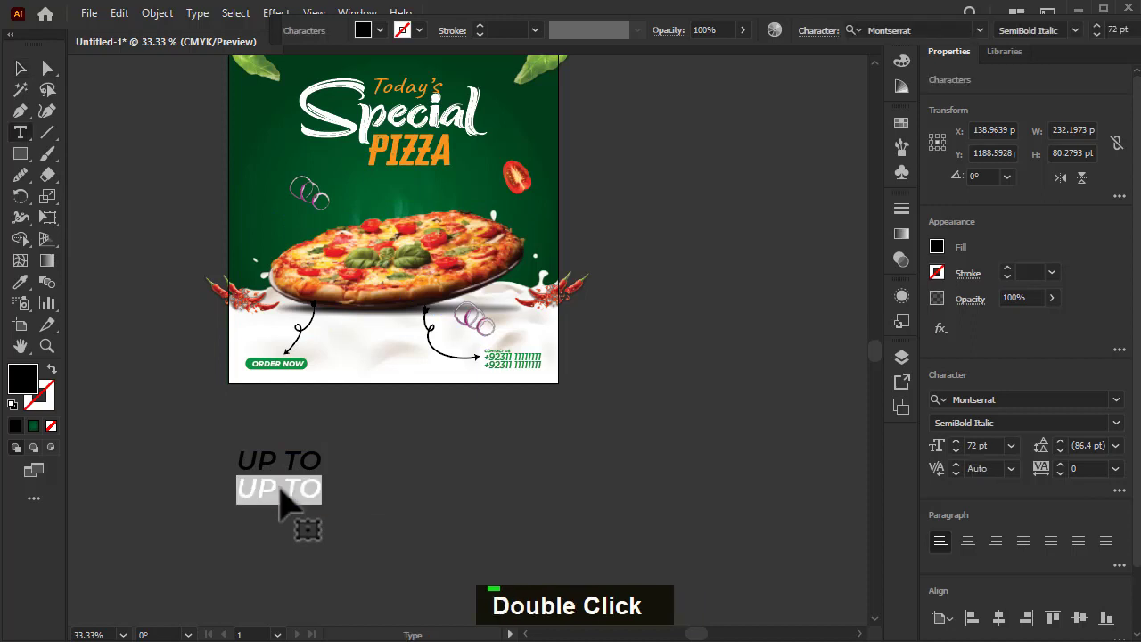
text(35)
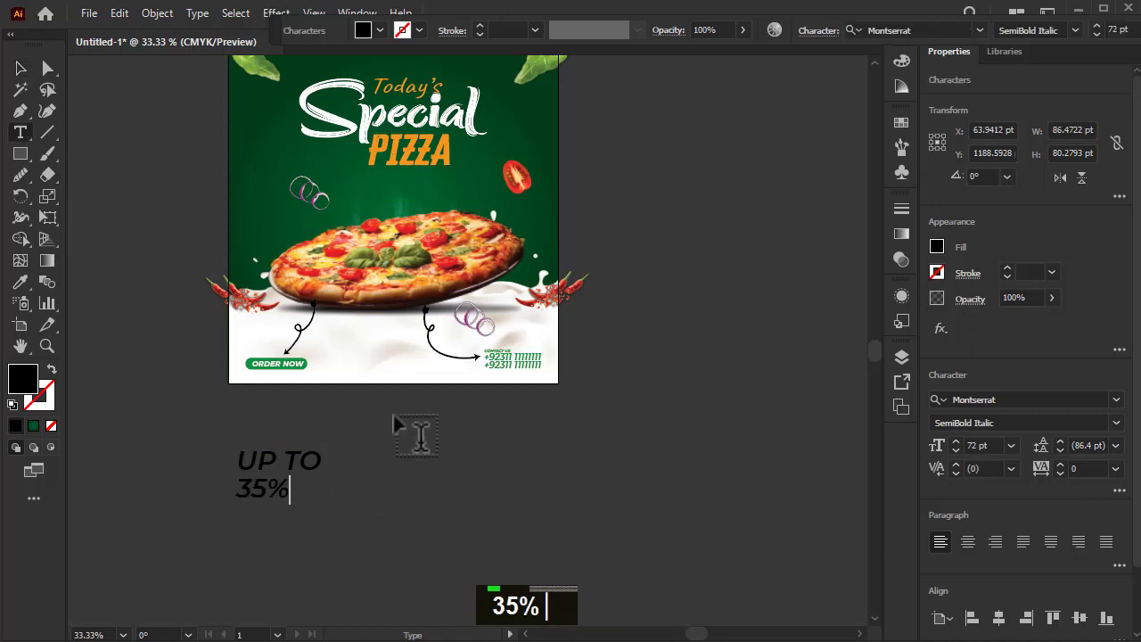
text(%)
click(20, 68)
Duplicate the 35% text below itself and change the copy to DISSCOUNT.
drag(268, 488, 267, 534)
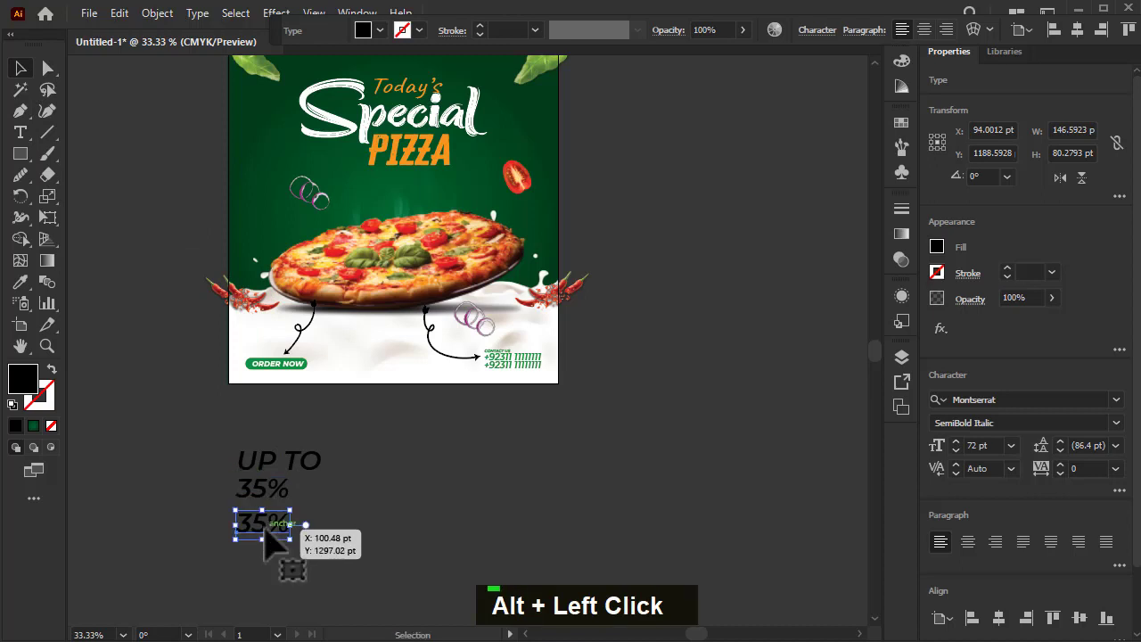
double_click(264, 533)
text(DISSCOUNT)
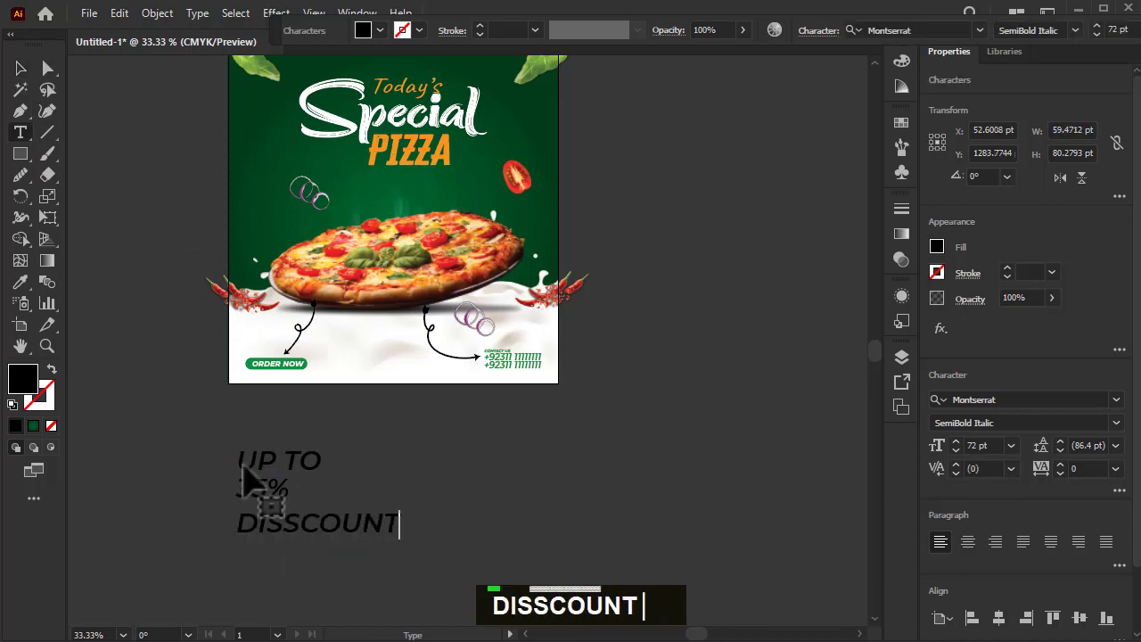
click(16, 69)
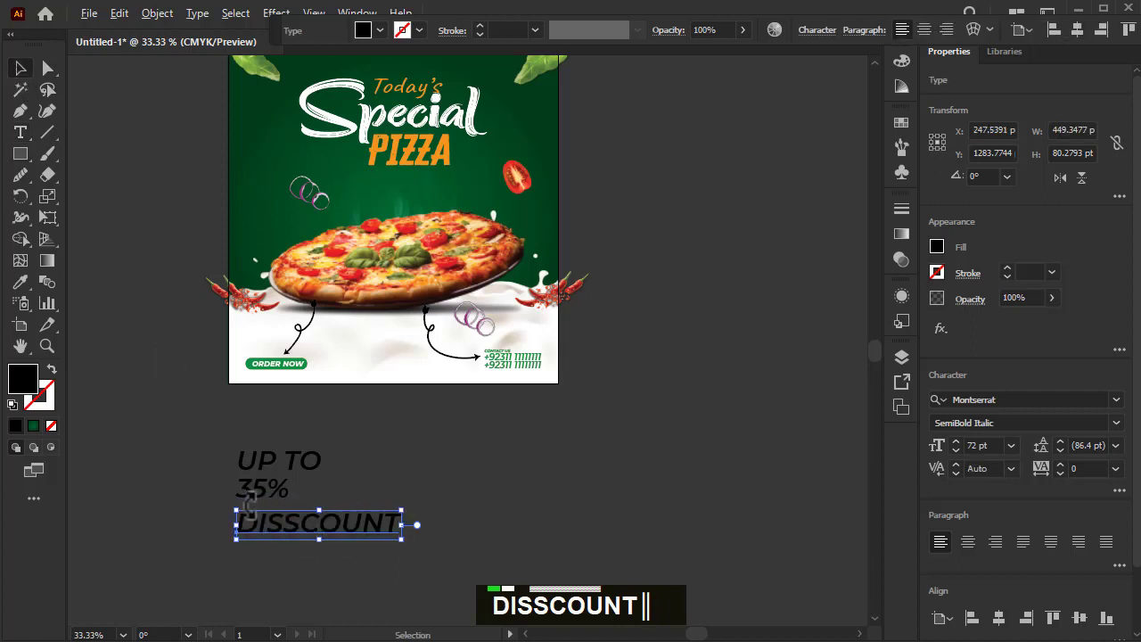
Set the 35% text to Montserrat Black, enlarge it proportionally and move it beside UP TO.
alt+scroll(260, 512, up, 1)
click(264, 486)
click(1116, 424)
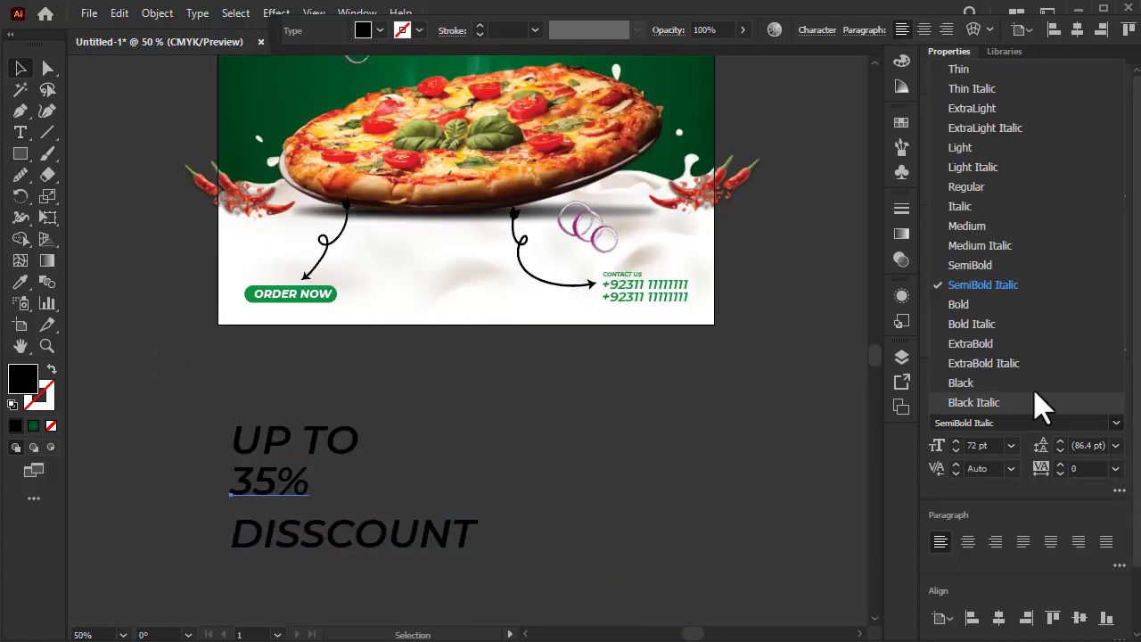
click(980, 385)
drag(309, 506, 395, 580)
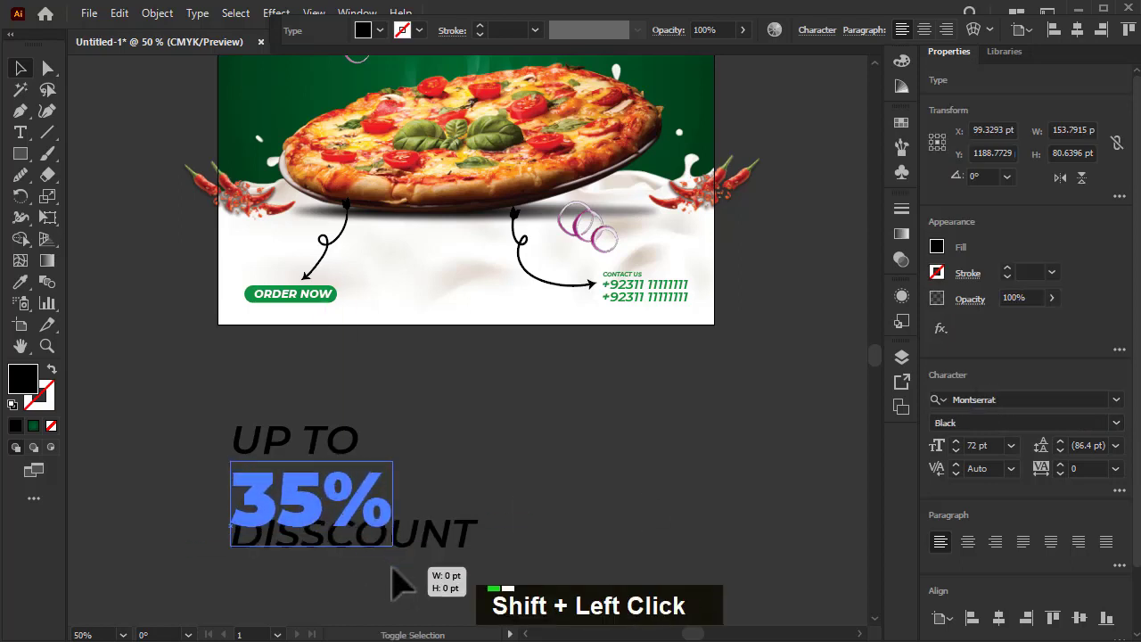
drag(348, 516, 481, 472)
Reduce DISSCOUNT to about 47 pt, set it to SemiBold, narrow it to about 223 pt wide and place it under 35%.
drag(441, 539, 486, 500)
alt+scroll(545, 571, up, 1)
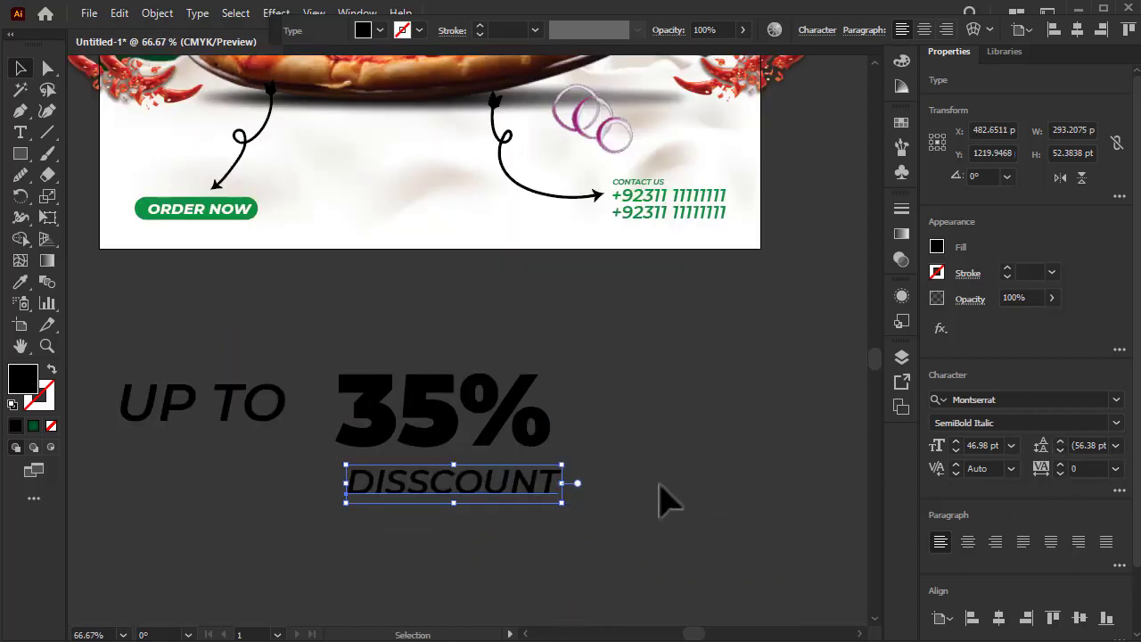
click(1116, 422)
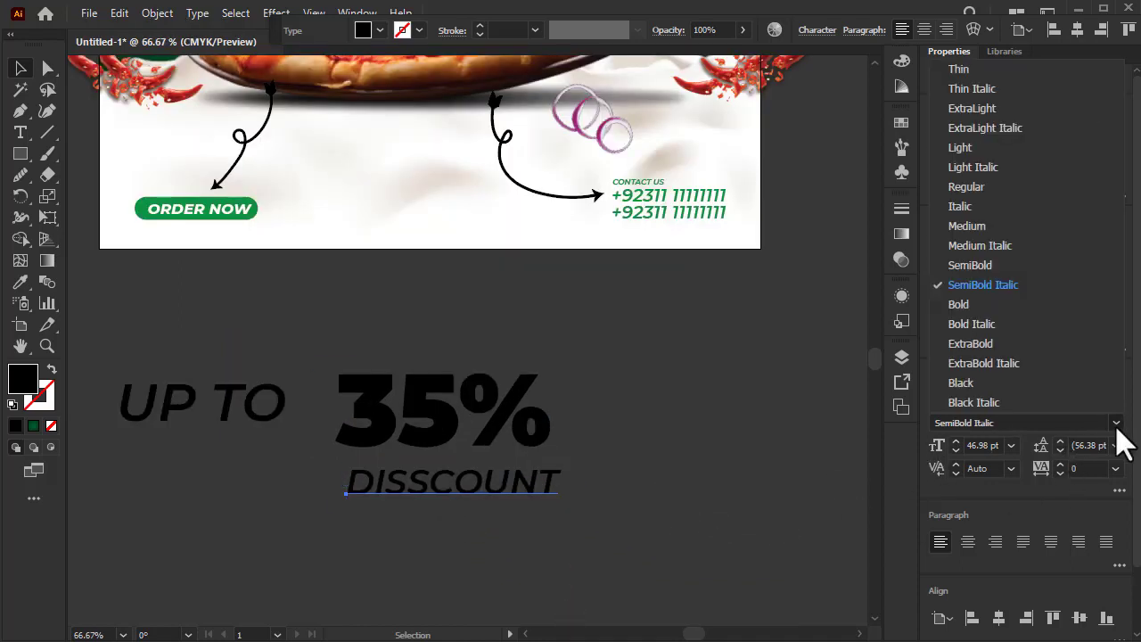
click(971, 265)
drag(561, 485, 535, 485)
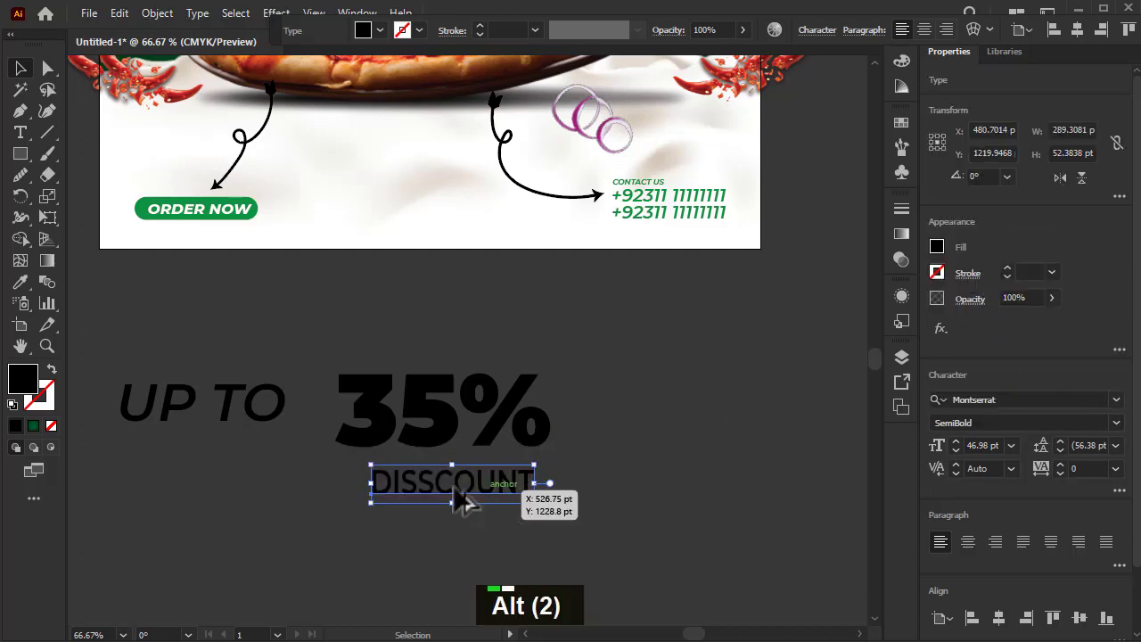
scroll(451, 487, up, 1)
drag(455, 488, 447, 468)
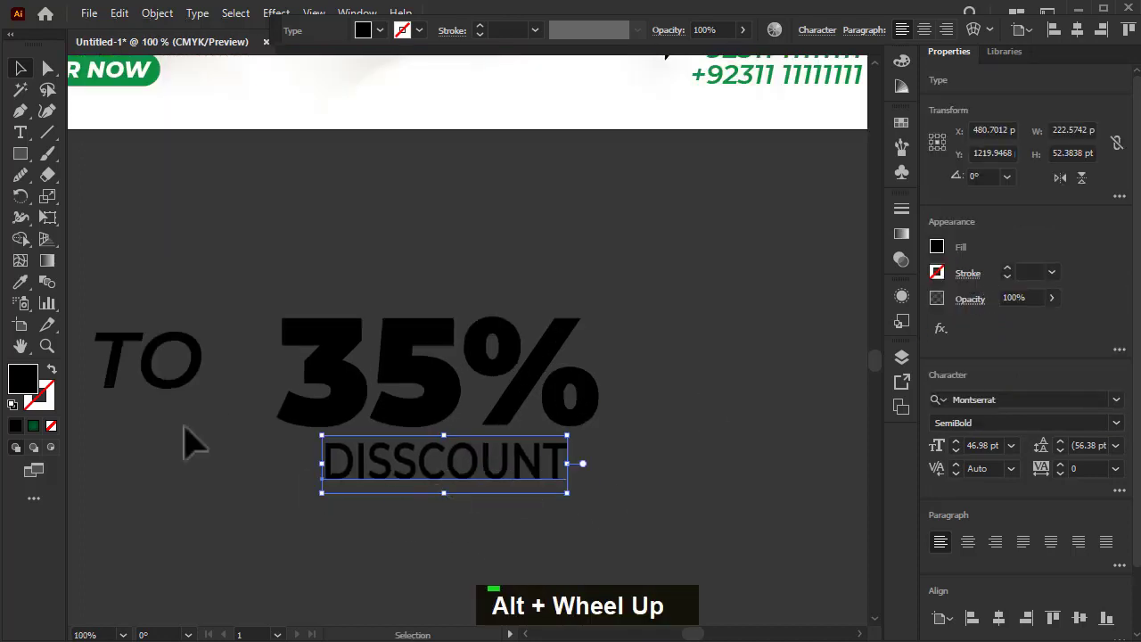
Copy DISSCOUNT's text style onto UP TO with the Eyedropper and place UP TO directly above 35%.
drag(179, 388, 484, 276)
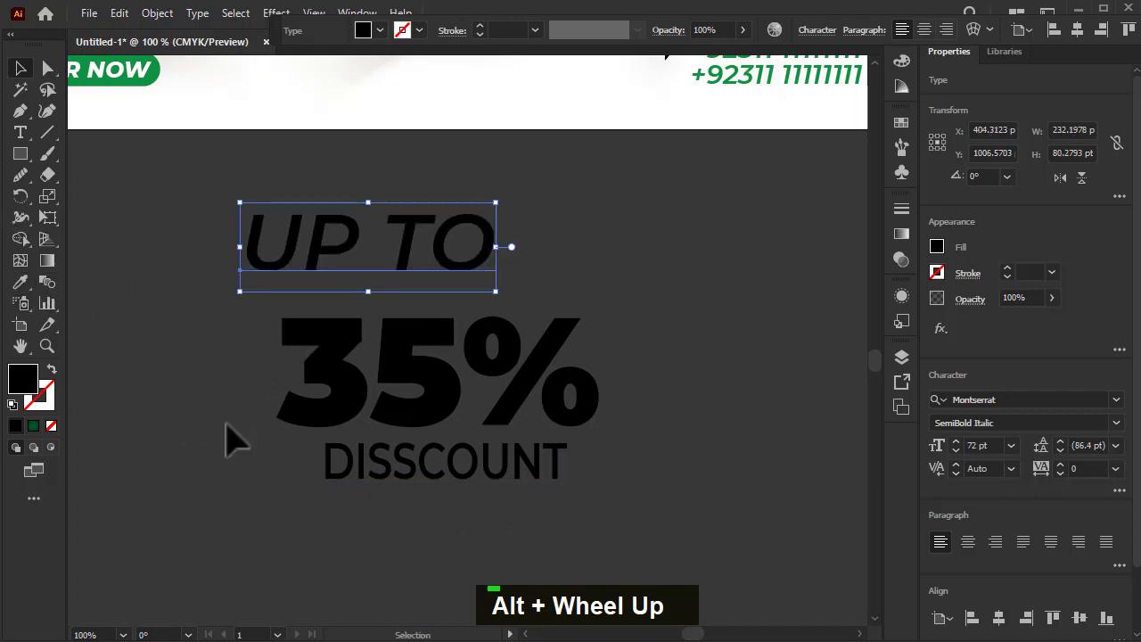
click(20, 283)
click(385, 468)
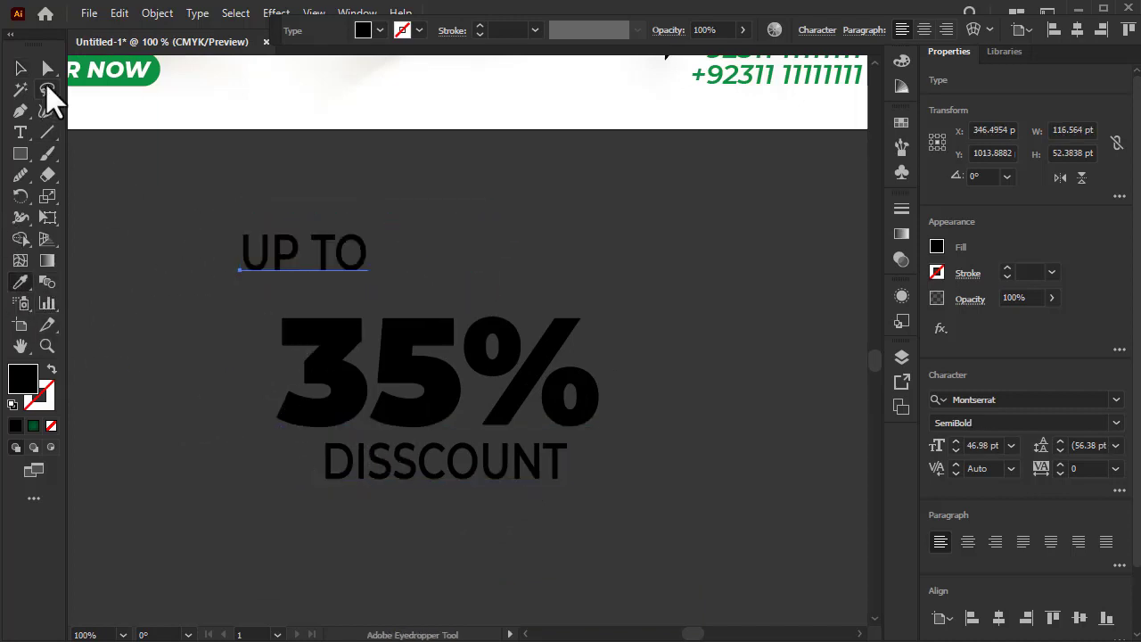
click(21, 69)
drag(319, 254, 428, 287)
Centre-align the three discount texts horizontally, fill them with white and group them.
drag(362, 538, 534, 267)
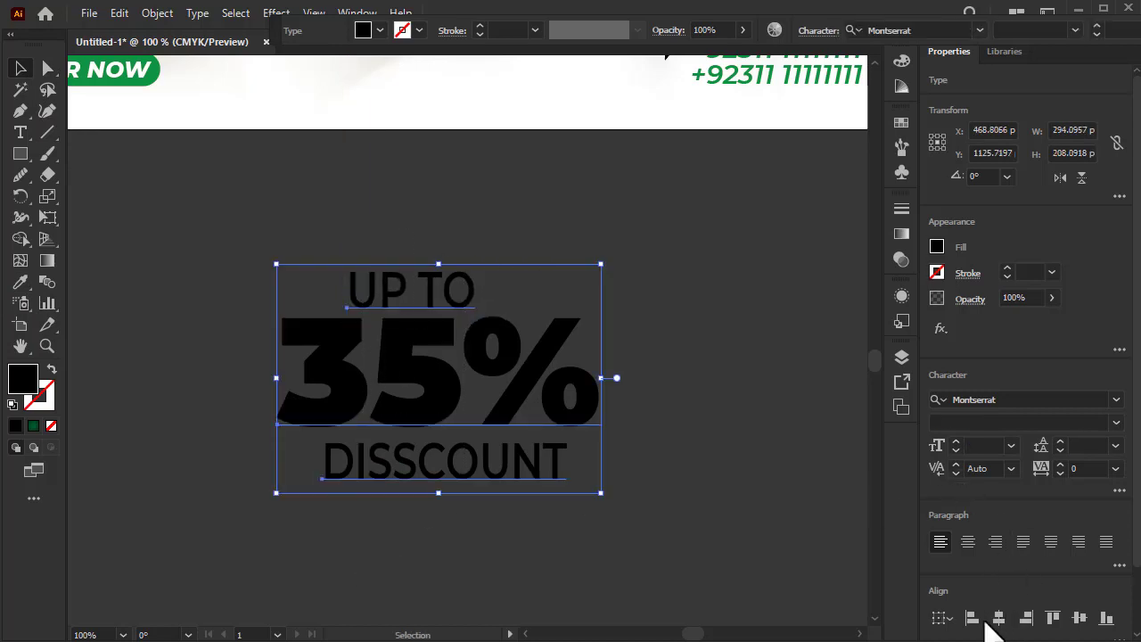
click(999, 618)
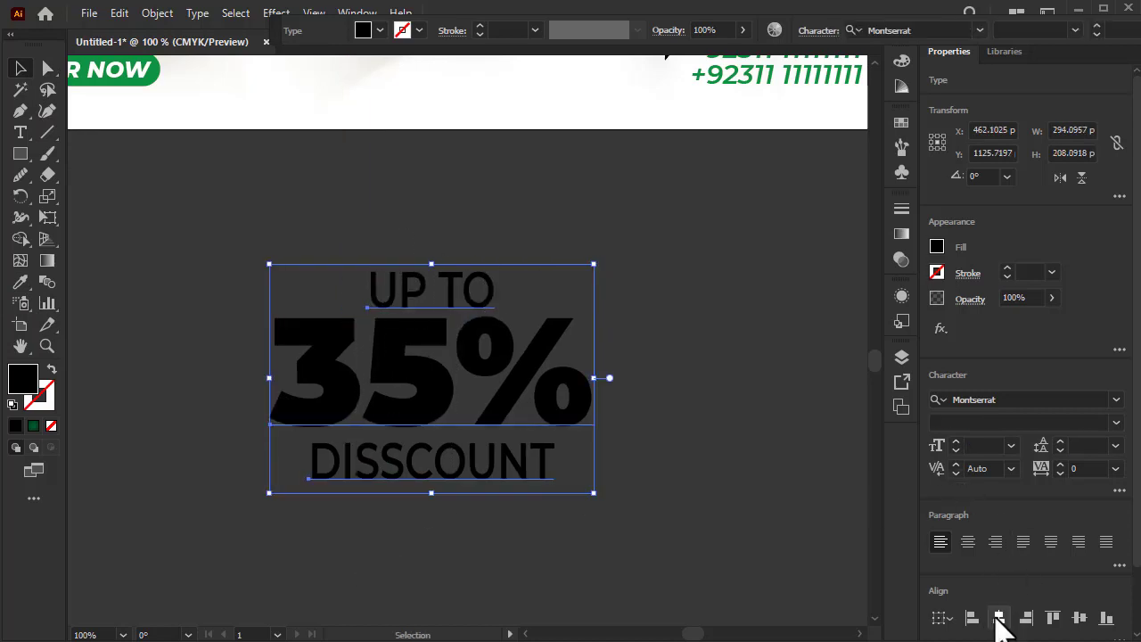
click(362, 33)
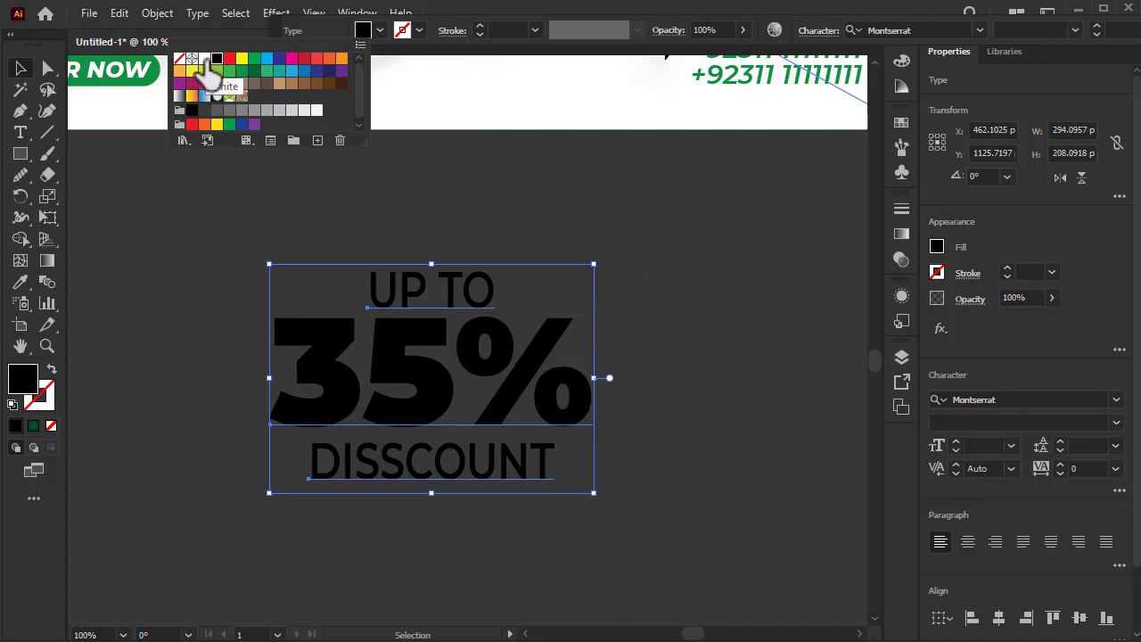
click(205, 62)
key(ctrl+g)
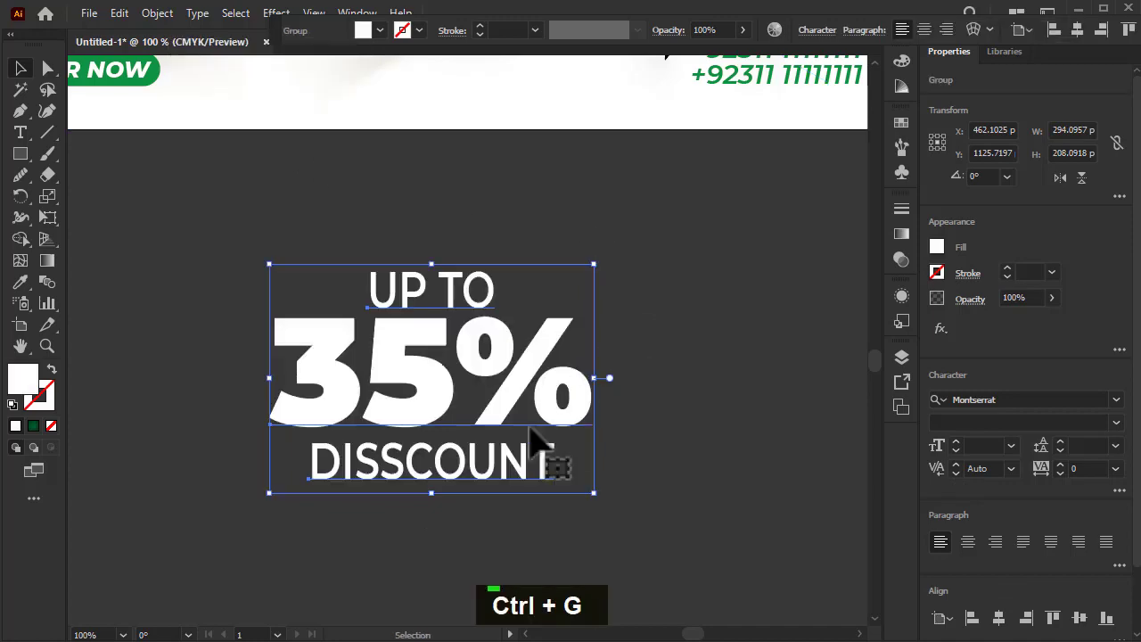
Move the discount group onto the green background between the PIZZA title and the tomato, shrunk to about 74 by 65 pt.
scroll(532, 437, down, 3)
drag(484, 471, 536, 167)
scroll(570, 239, up, 1)
shift+click(568, 194)
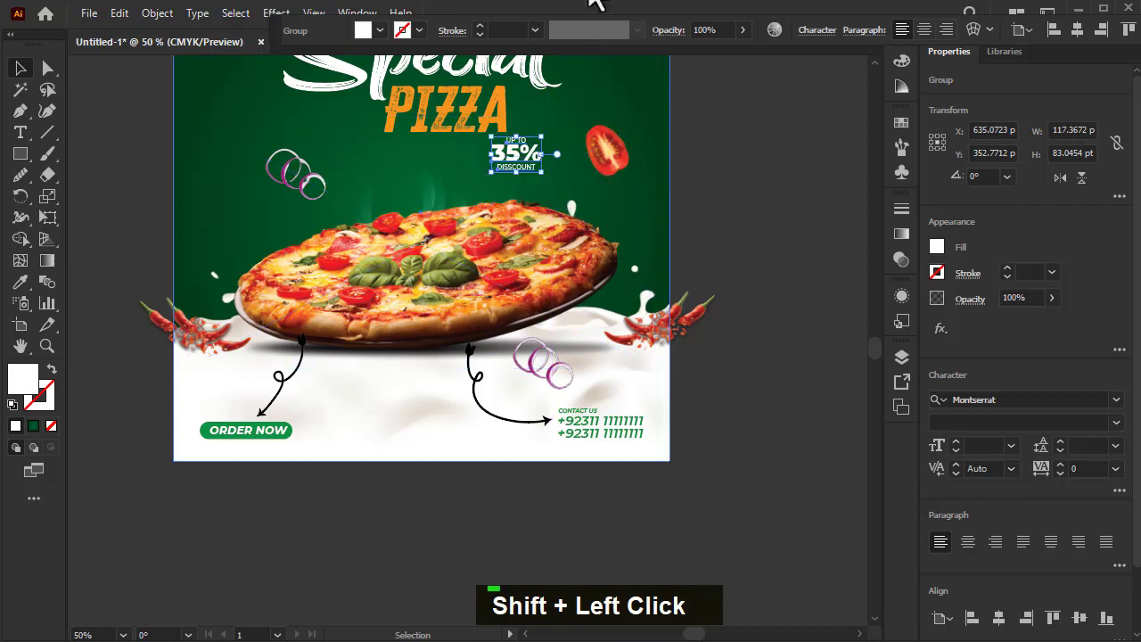
scroll(534, 267, up, 3)
drag(527, 264, 533, 257)
scroll(473, 505, up, 1)
scroll(473, 506, up, 2)
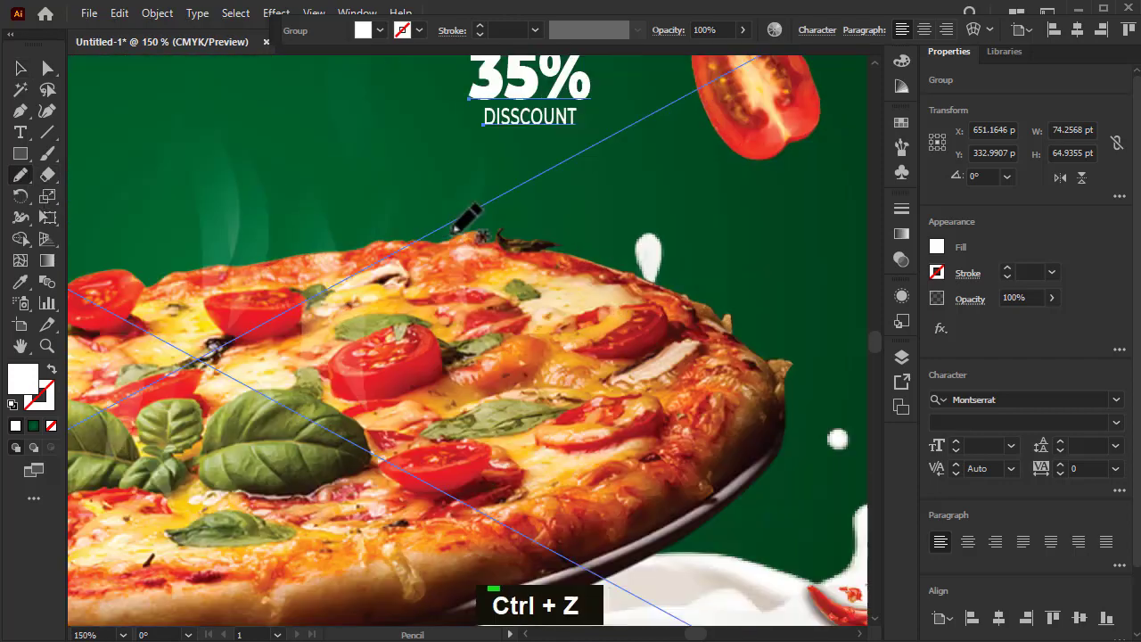
Draw a curved Pencil path about 40 by 48 pt from the pizza's upper edge towards DISSCOUNT, with a 1 pt black stroke and the Arrow 2.01 brush.
drag(444, 239, 470, 221)
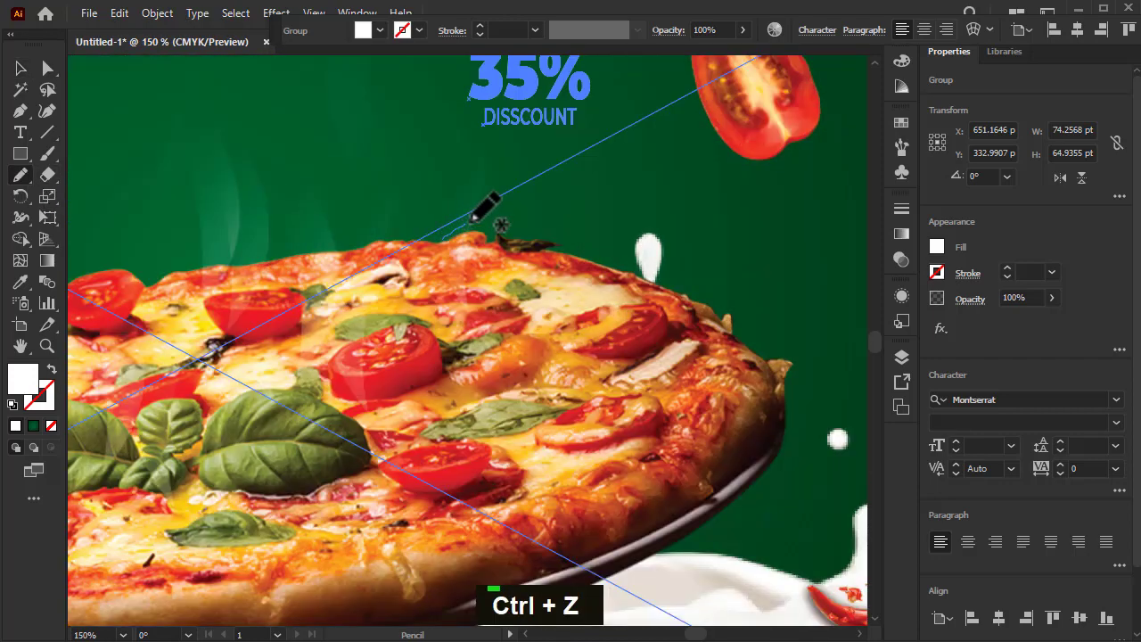
drag(511, 166, 506, 159)
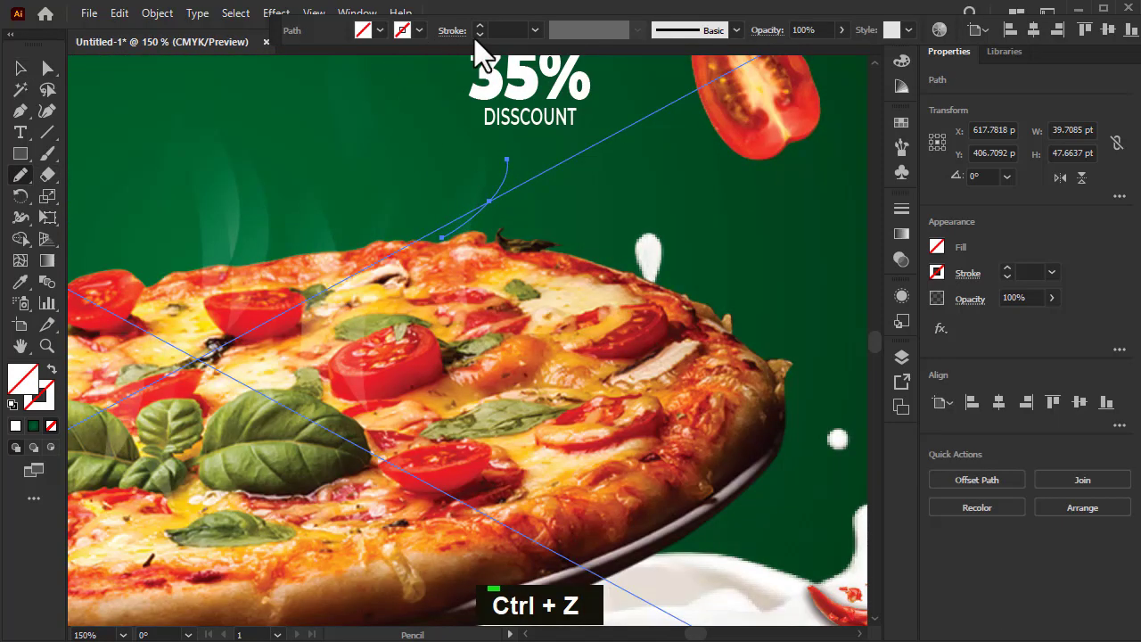
click(403, 32)
click(257, 60)
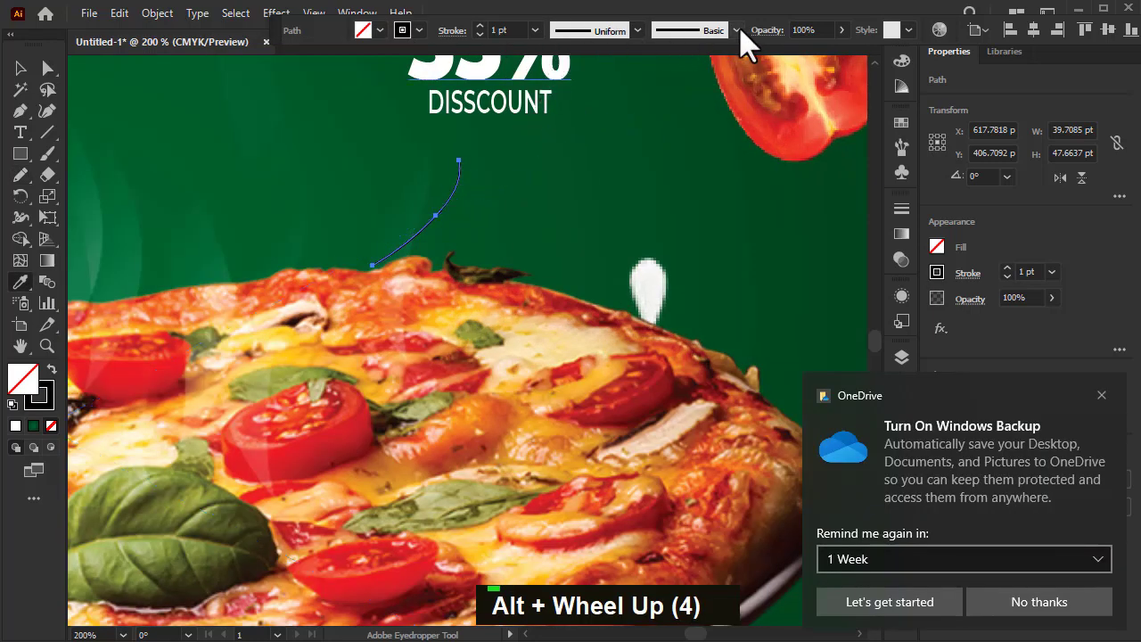
click(736, 31)
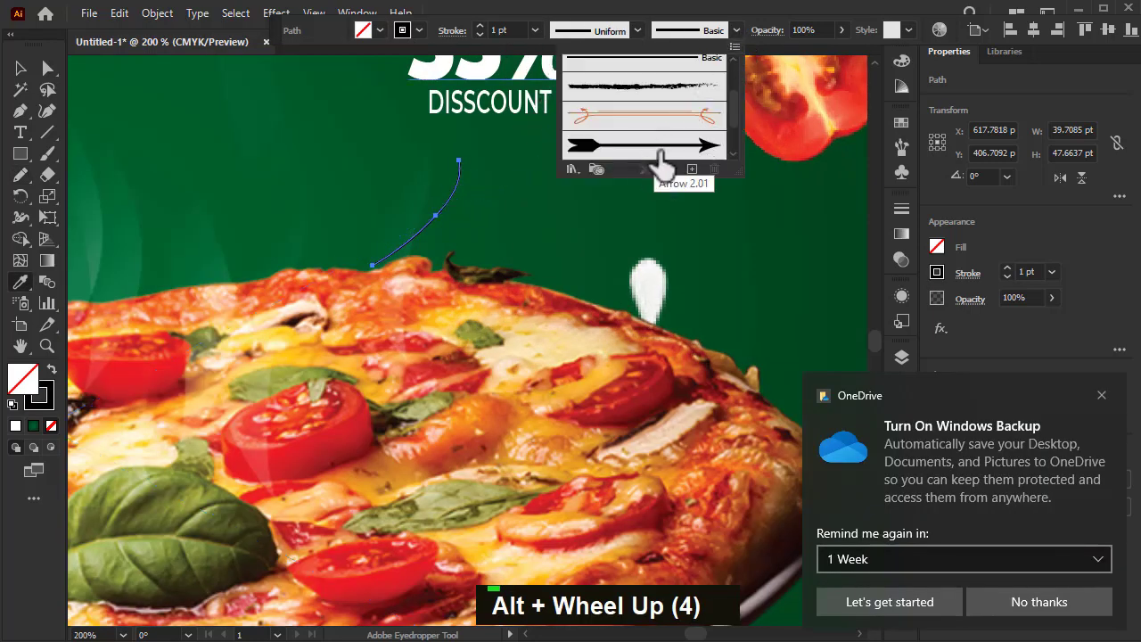
click(660, 154)
Enlarge the new arrow to about 46 by 65 pt beneath DISSCOUNT and make its stroke white.
click(21, 68)
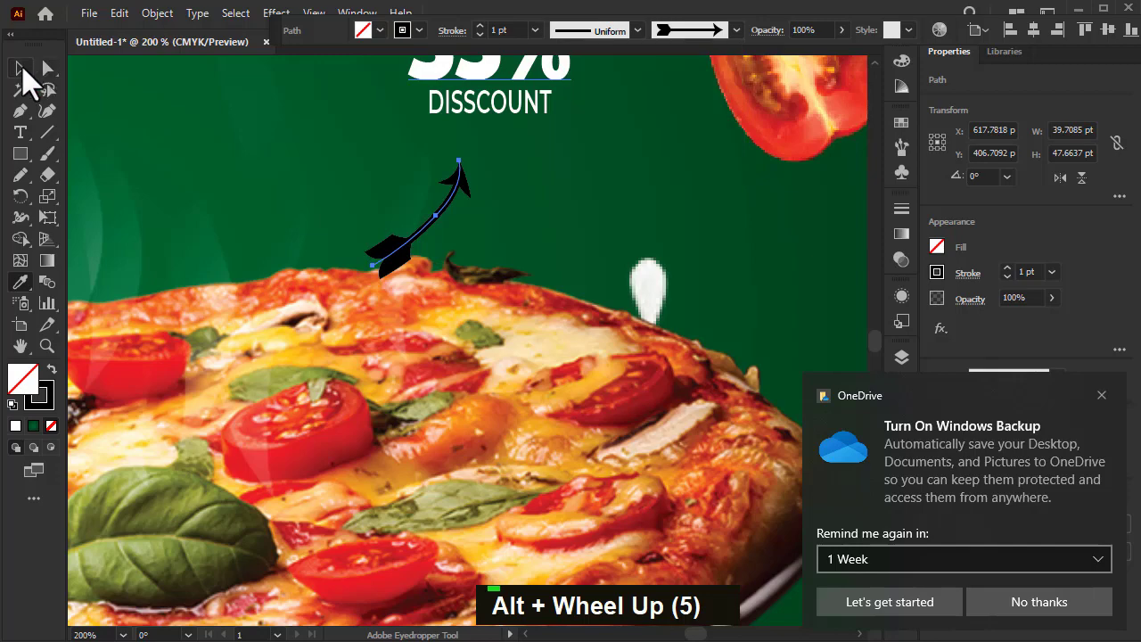
click(21, 68)
drag(463, 160, 476, 120)
scroll(460, 194, down, 1)
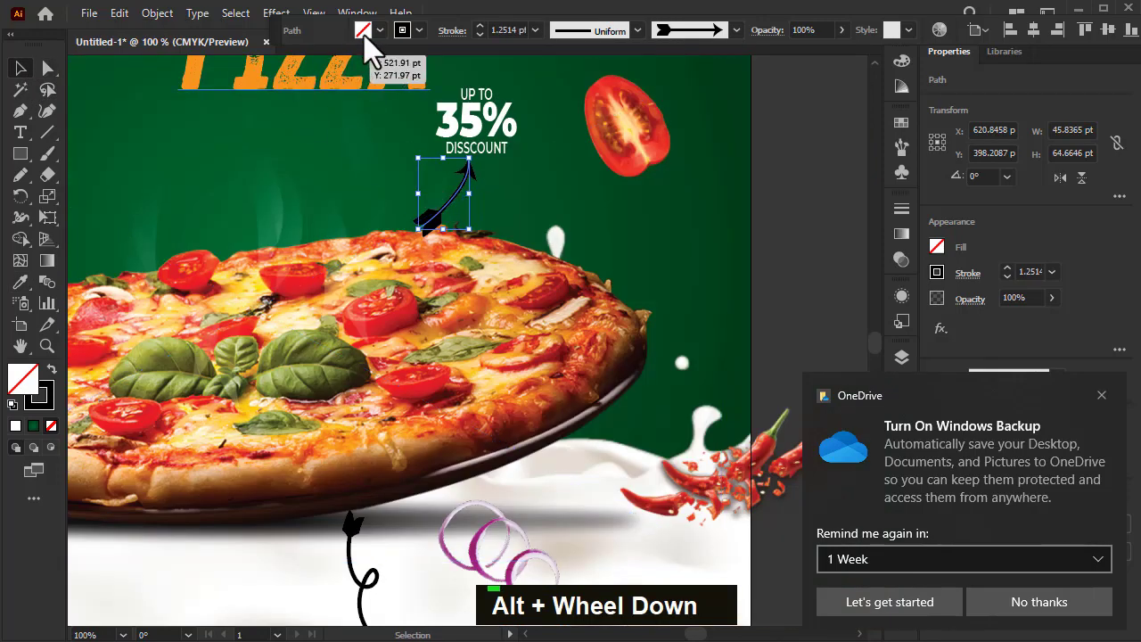
click(414, 29)
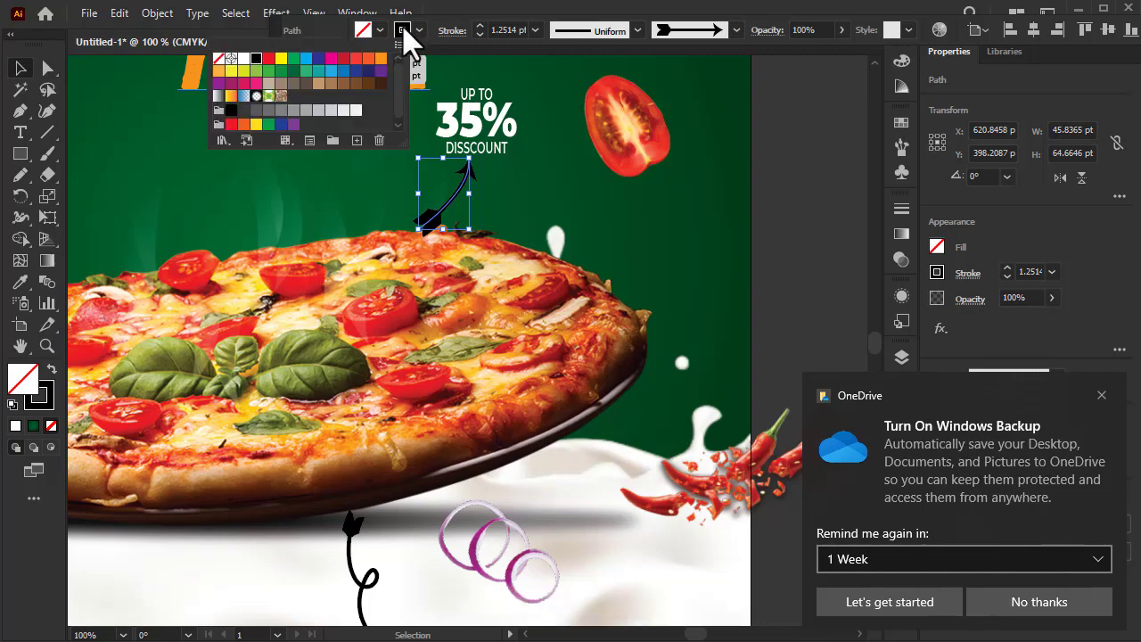
click(244, 58)
scroll(499, 325, down, 3)
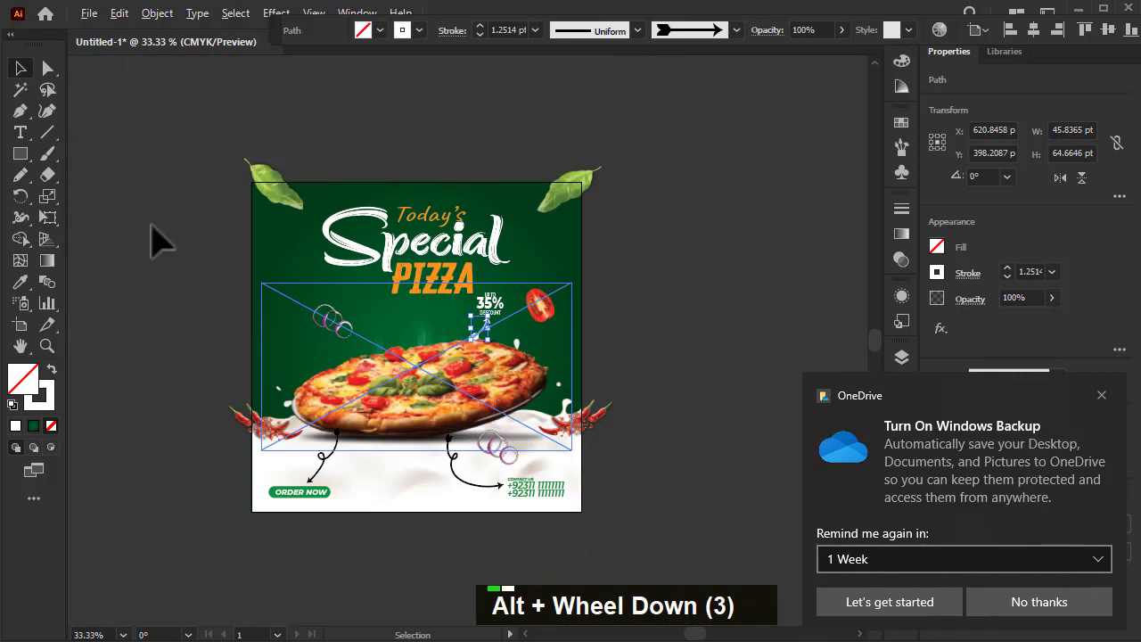
double_click(196, 344)
Create a 5 by 5 pt circle with the Ellipse tool on the empty canvas to the left of the poster.
scroll(90, 344, up, 1)
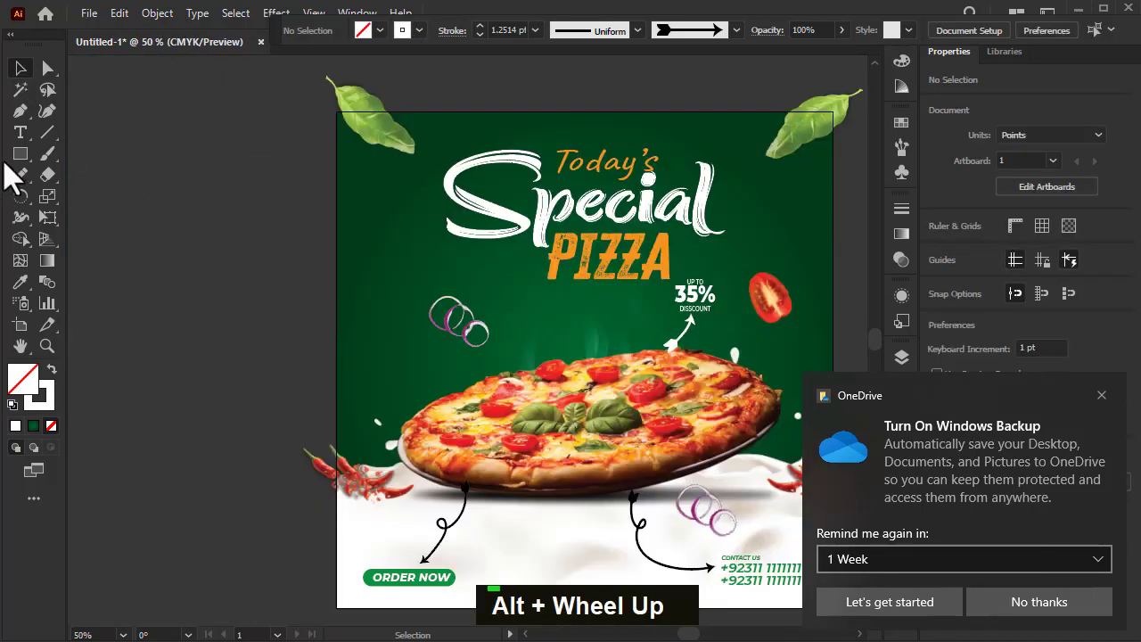
right_click(19, 155)
click(98, 197)
double_click(112, 188)
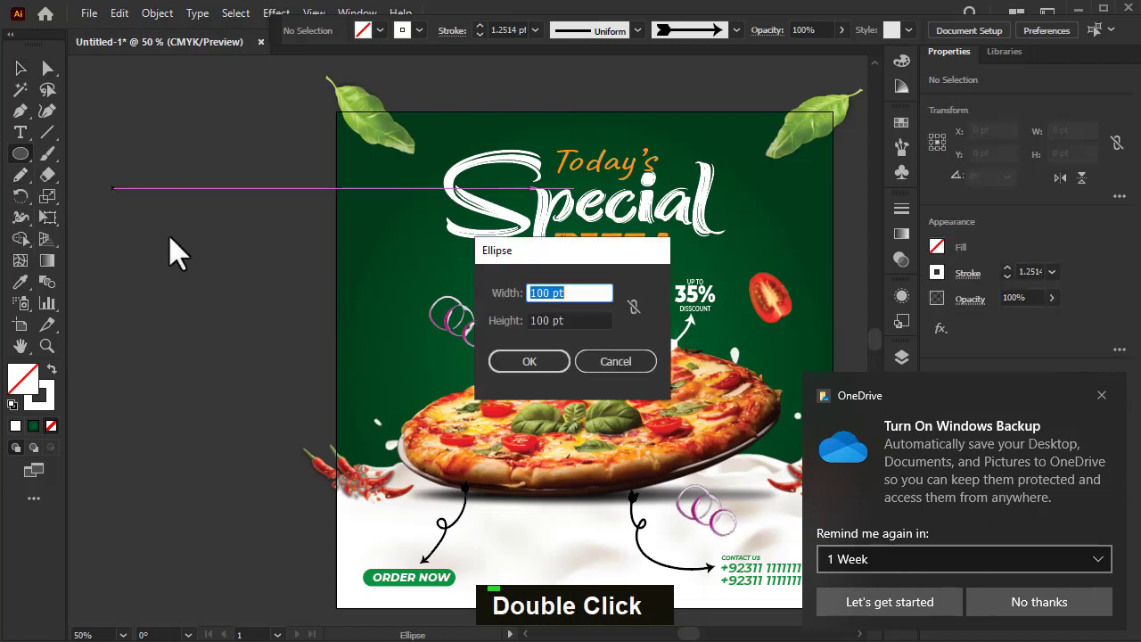
text(5)
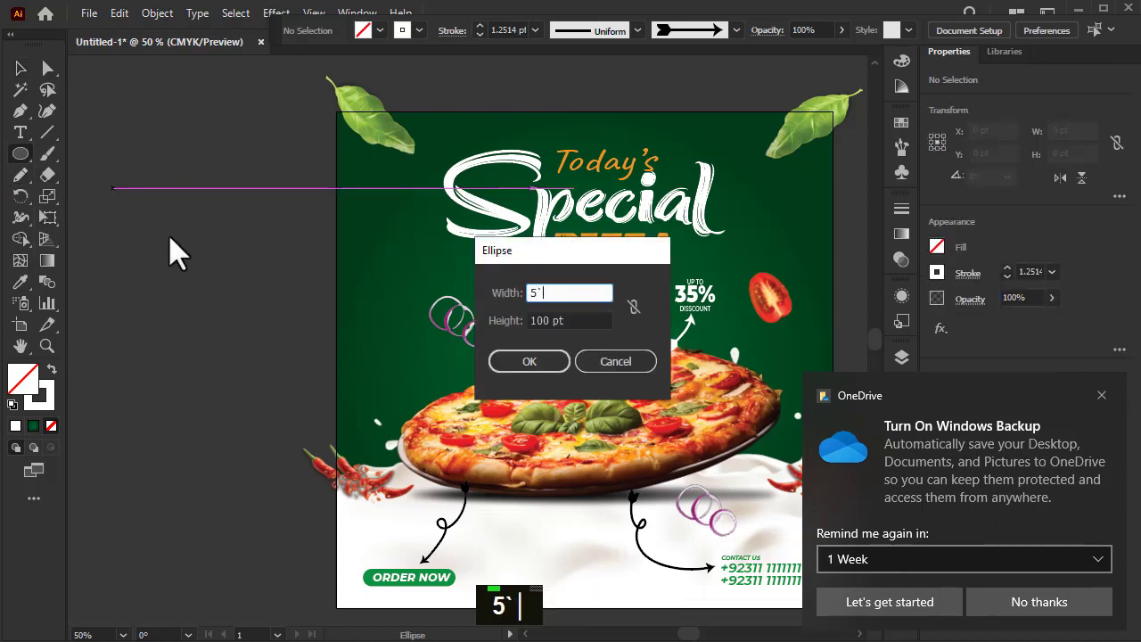
key(Tab)
text(5)
key(Return)
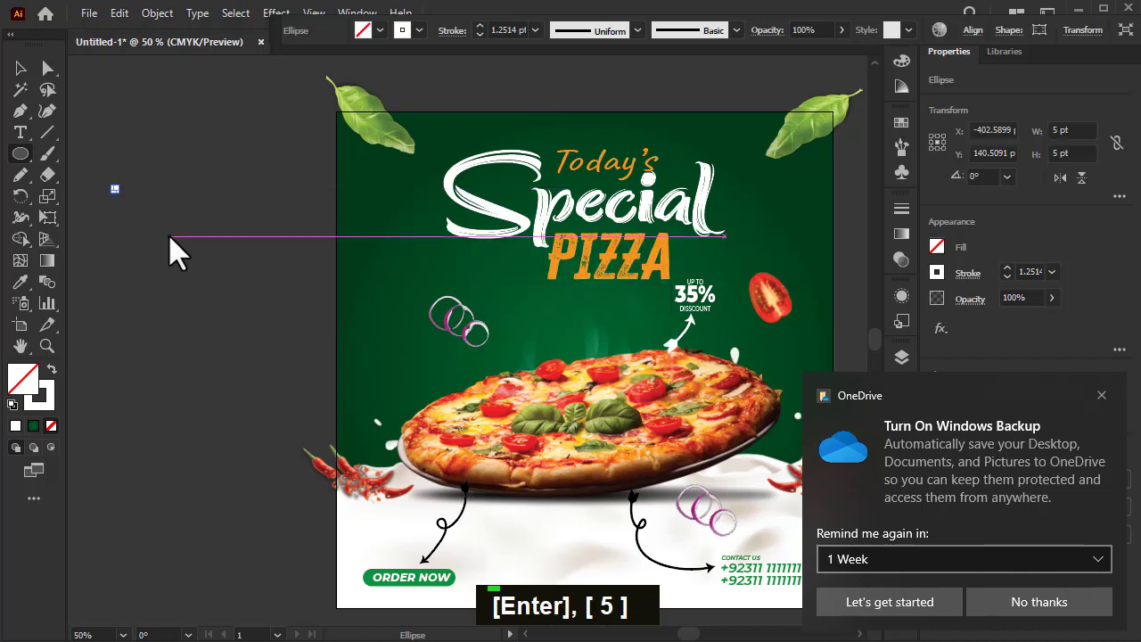
Fill the small circle with orange and remove its stroke.
scroll(268, 92, up, 1)
click(21, 67)
scroll(170, 214, up, 9)
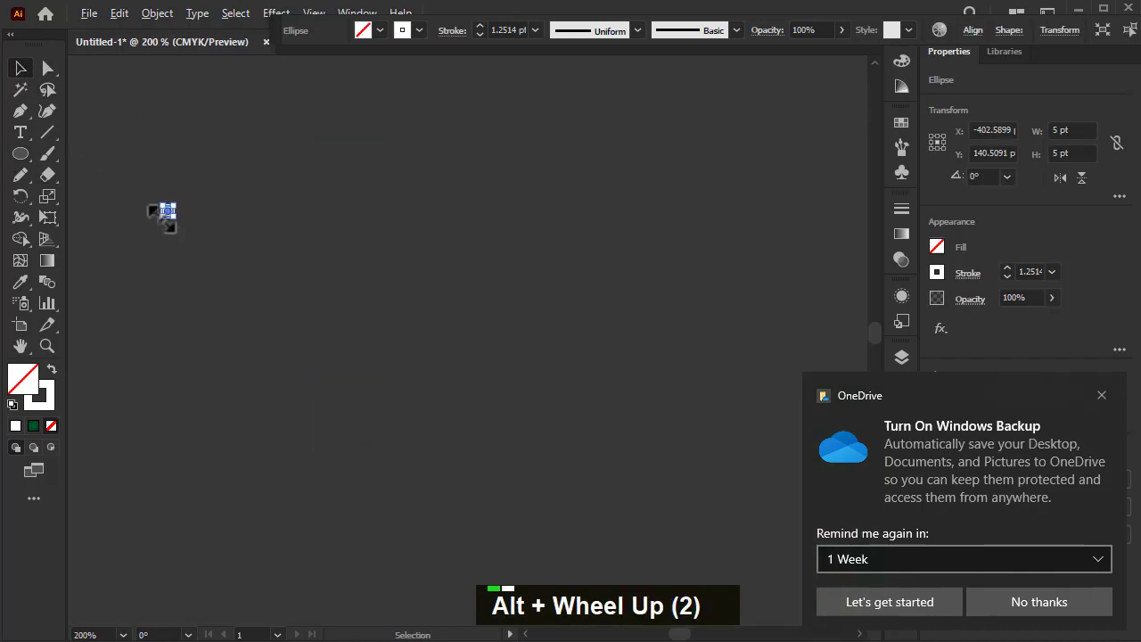
click(402, 29)
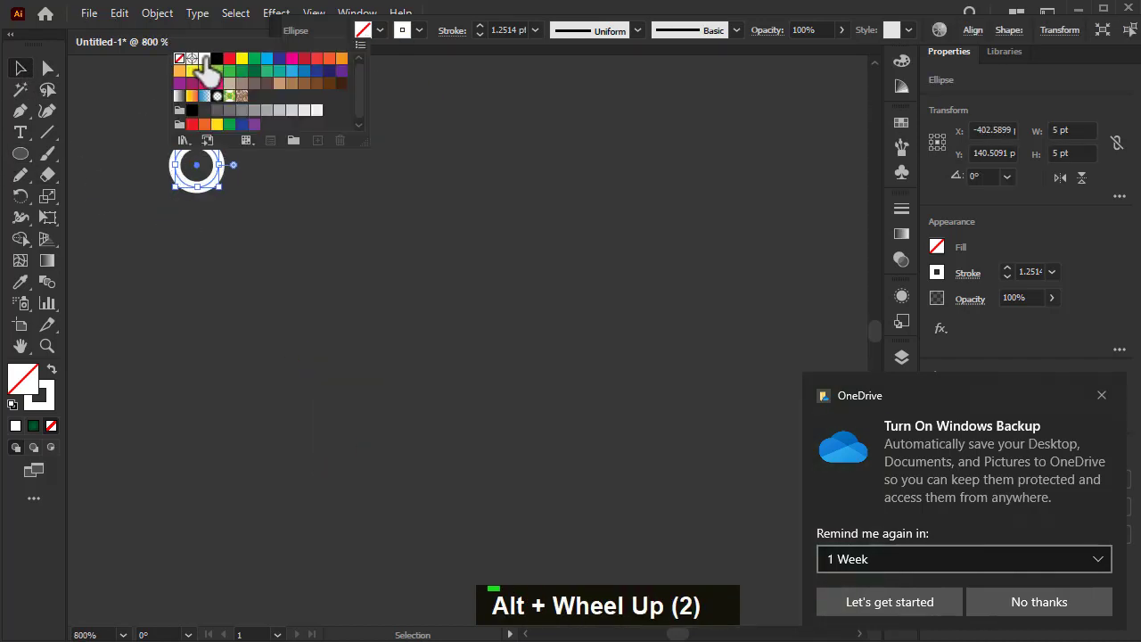
double_click(342, 58)
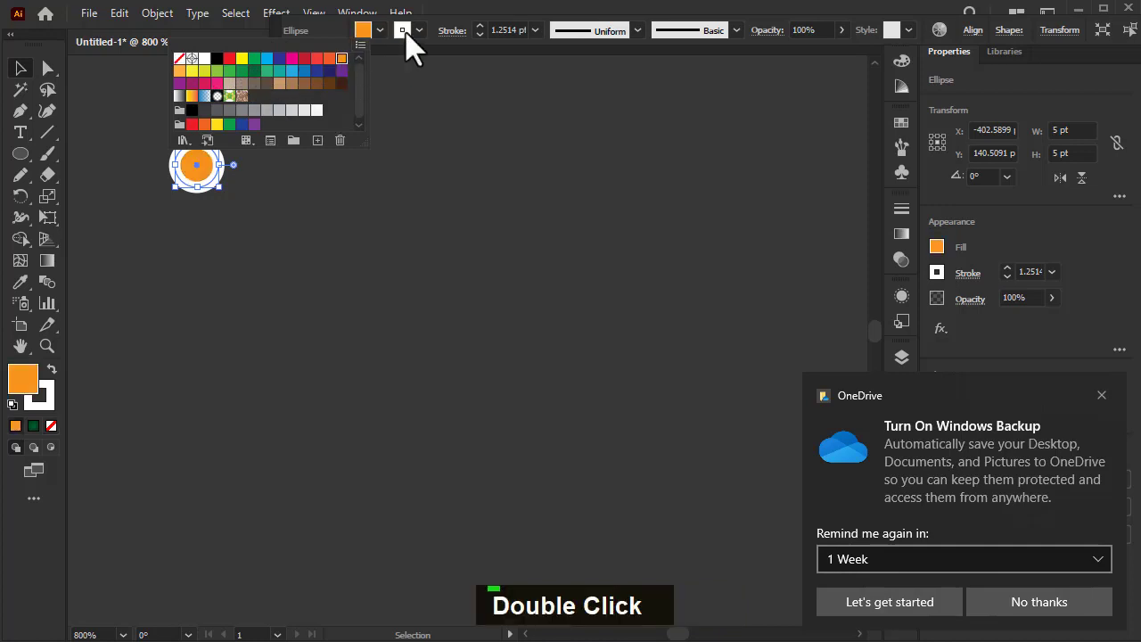
click(409, 36)
double_click(218, 59)
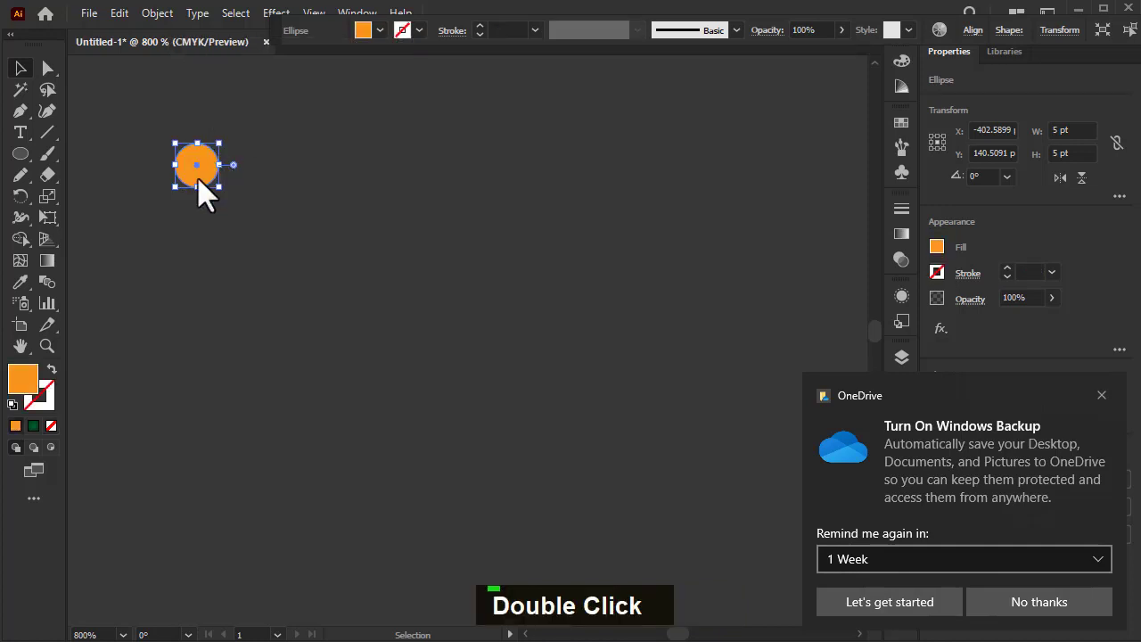
Copy the orange circle straight down and repeat the copy to build an evenly spaced column of eight dots.
drag(196, 178, 198, 230)
key(ctrl+d)
key(ctrl+d)
key(ctrl+d)
key(ctrl+d)
key(ctrl+d)
key(ctrl+d)
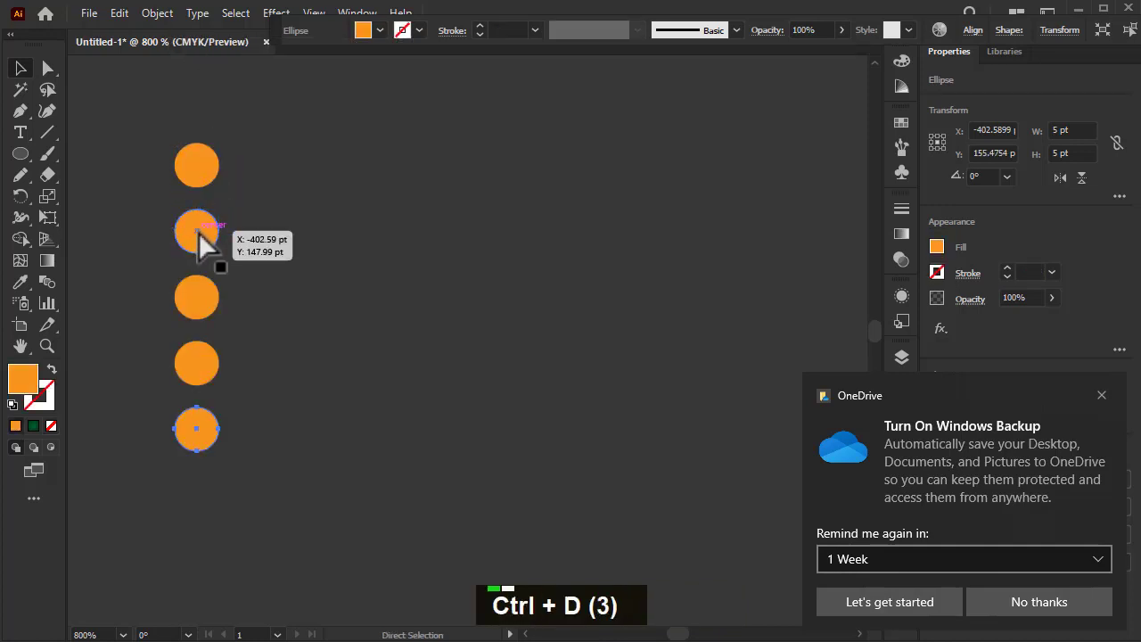
Duplicate the dot column beside itself, shifted one dot lower, and group both columns.
scroll(198, 210, down, 3)
drag(234, 186, 172, 355)
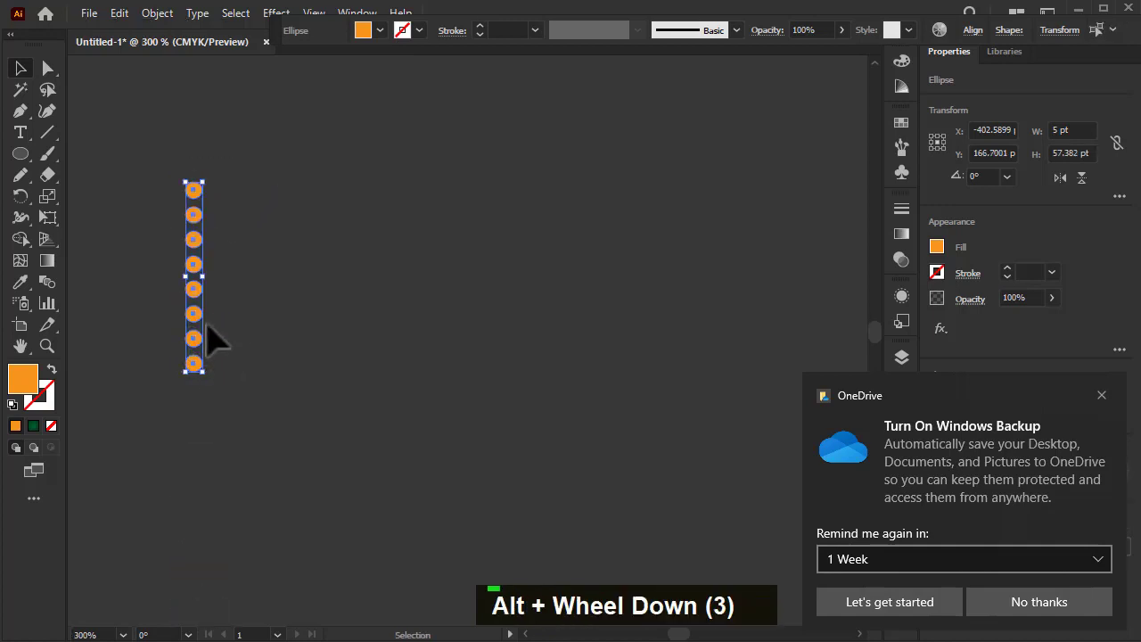
scroll(196, 253, up, 2)
alt+click(200, 150)
drag(198, 141, 236, 182)
scroll(237, 189, down, 3)
drag(322, 191, 166, 357)
key(ctrl+g)
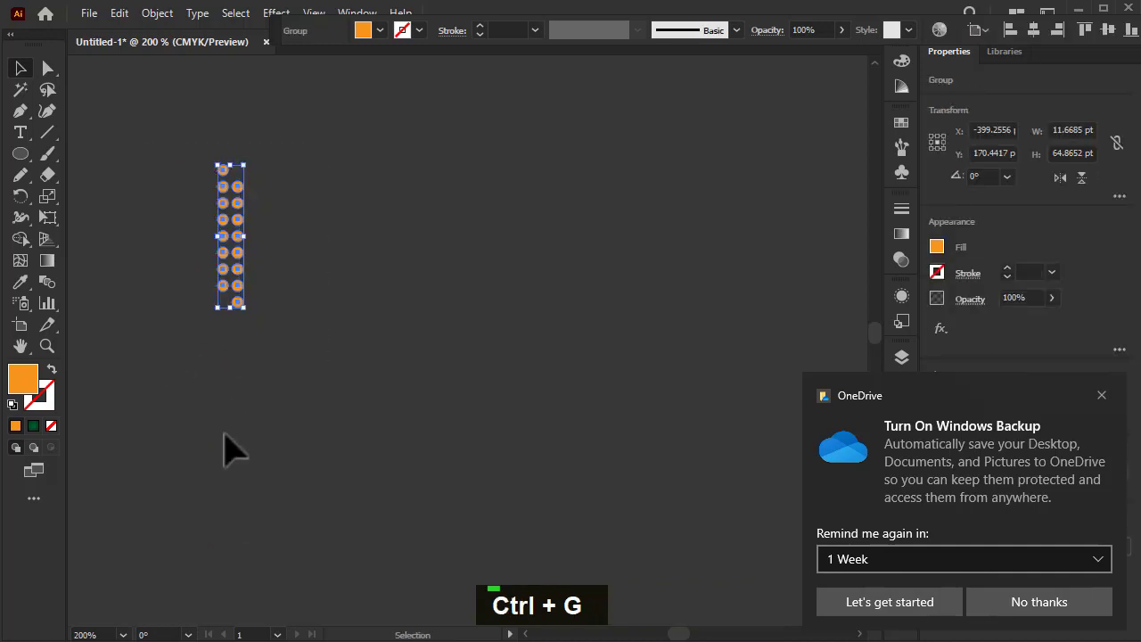
Place the enlarged dot group on the green background left of the title and copy it to the pizza's right edge below the tomato.
scroll(188, 413, down, 4)
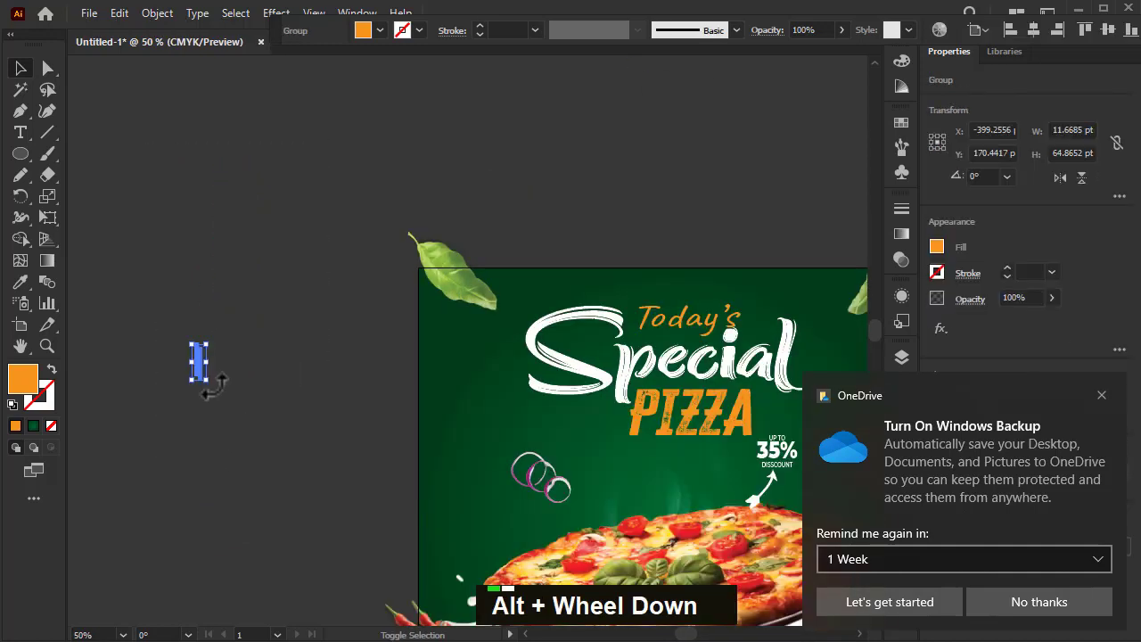
drag(212, 383, 530, 352)
scroll(211, 407, up, 1)
scroll(475, 310, down, 2)
drag(458, 289, 791, 426)
scroll(401, 357, down, 1)
Create a 900 by 900 pt rectangle with the Rectangle tool.
right_click(20, 153)
click(111, 155)
double_click(294, 325)
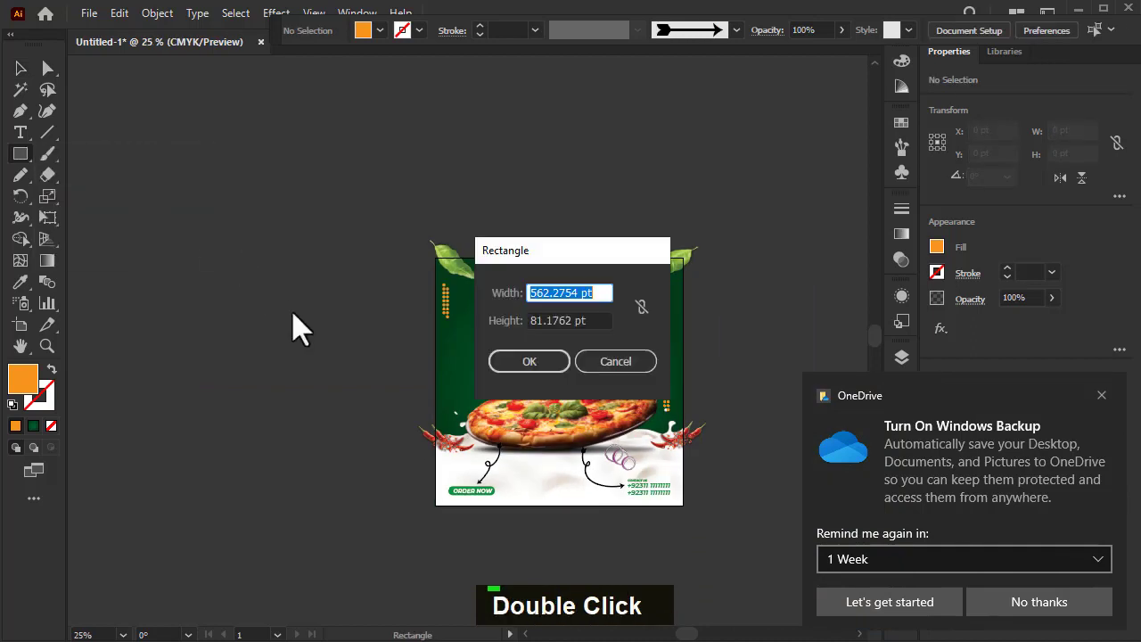
text(900)
key(Tab)
text(900)
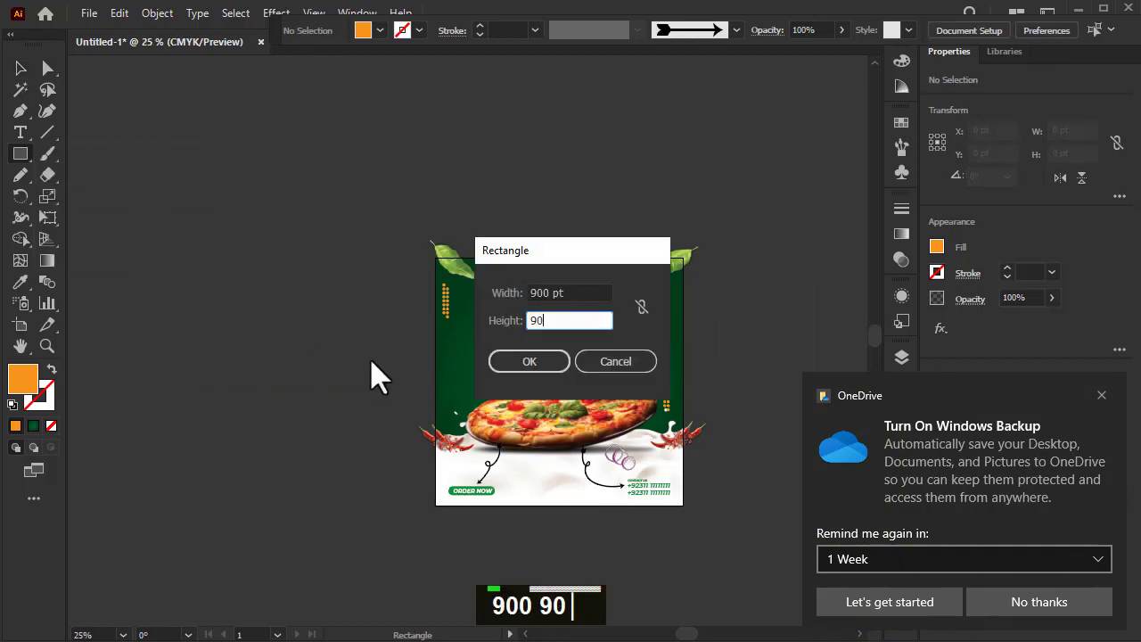
key(Return)
Dismiss the OneDrive notification and centre the orange rectangle on the artboard horizontally and vertically.
click(1102, 395)
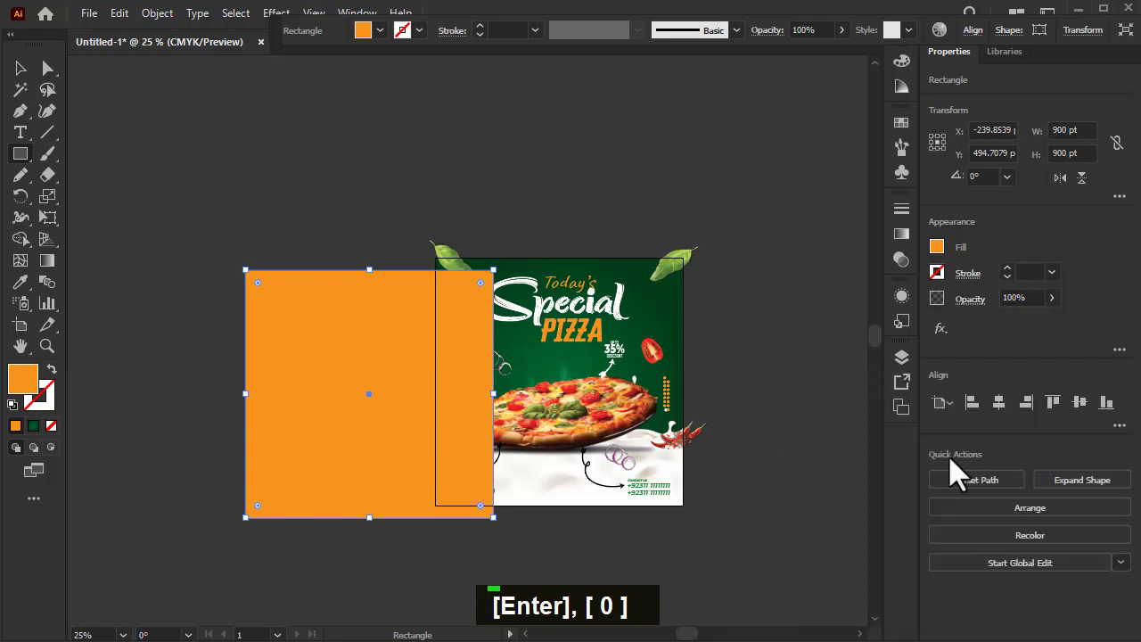
click(998, 402)
click(1079, 401)
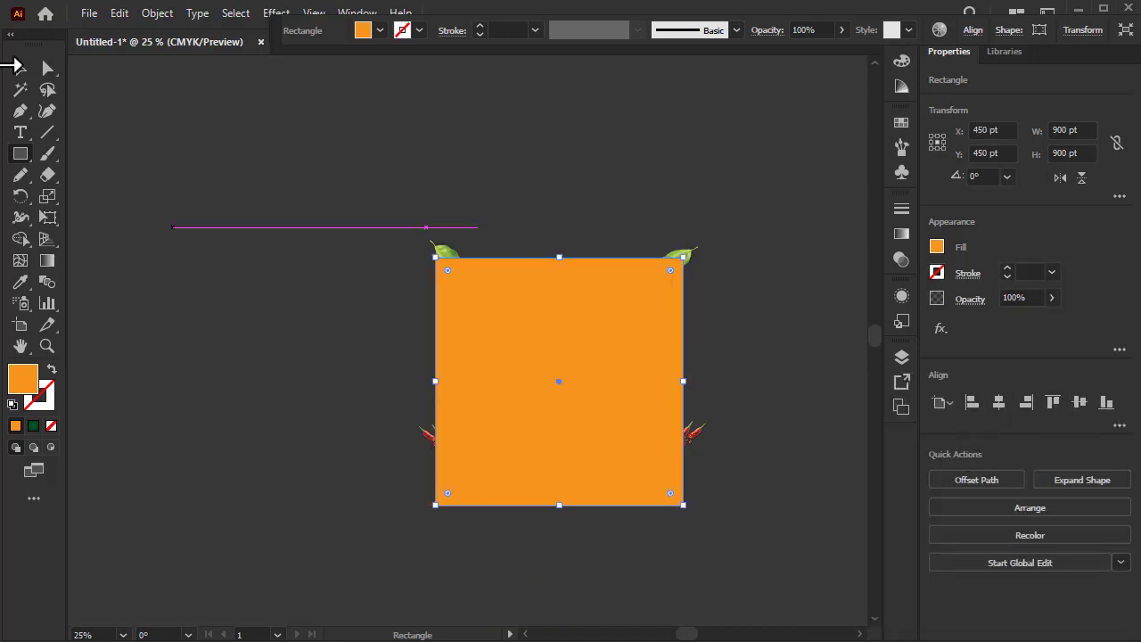
Select the whole poster with the covering rectangle and make a clipping mask to trim the overhanging leaves and chillies.
click(20, 69)
drag(423, 297, 731, 535)
right_click(564, 428)
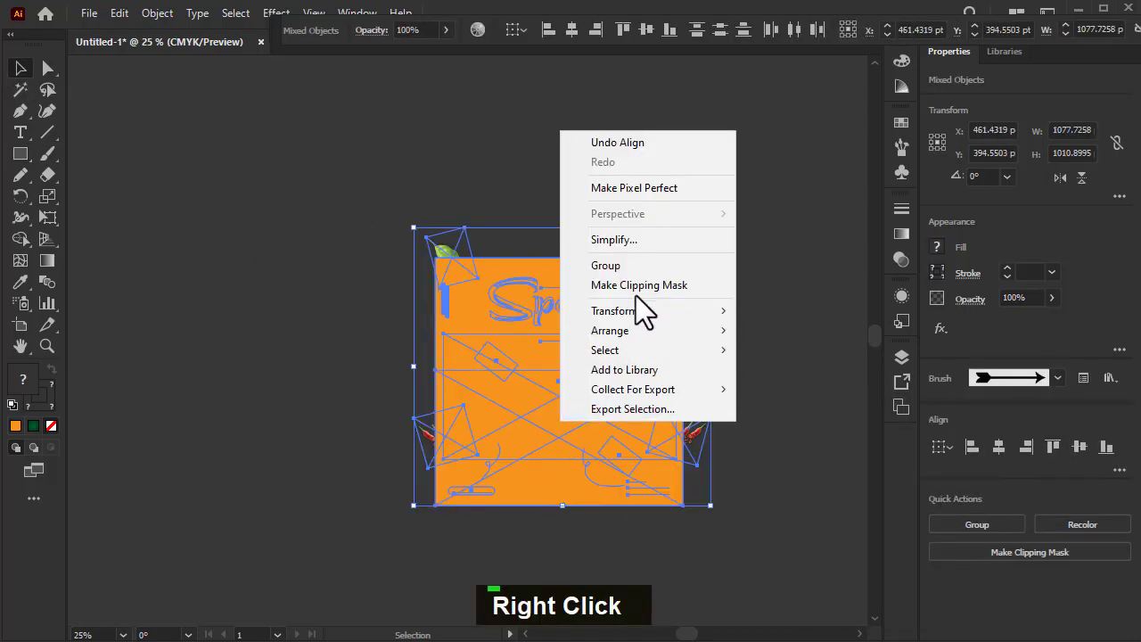
click(636, 295)
alt+scroll(677, 445, up, 2)
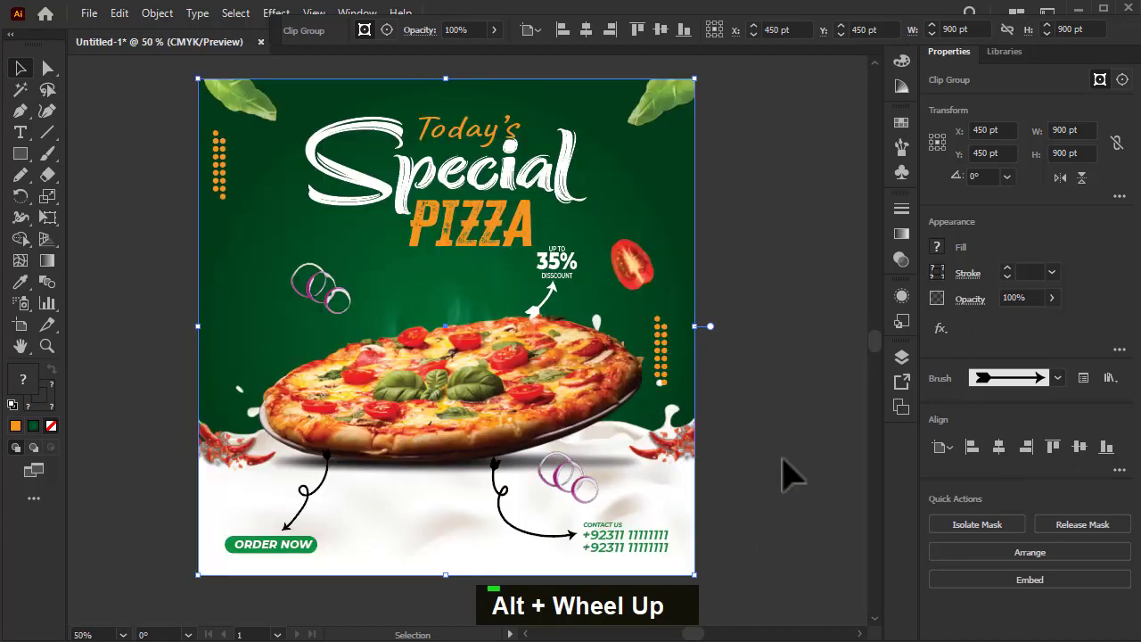
click(784, 475)
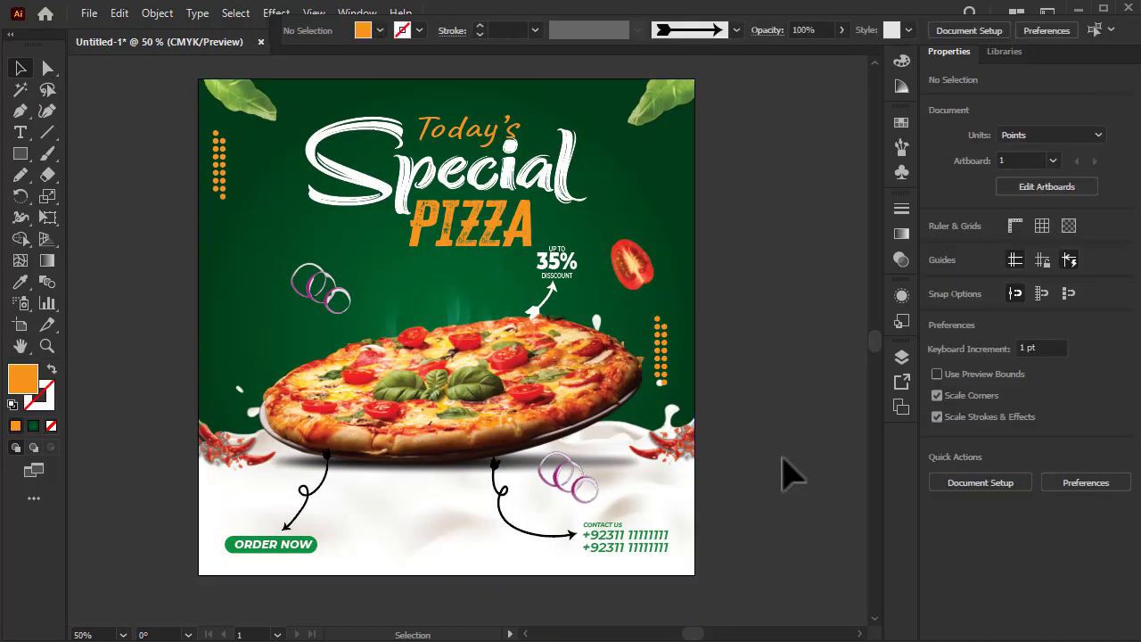